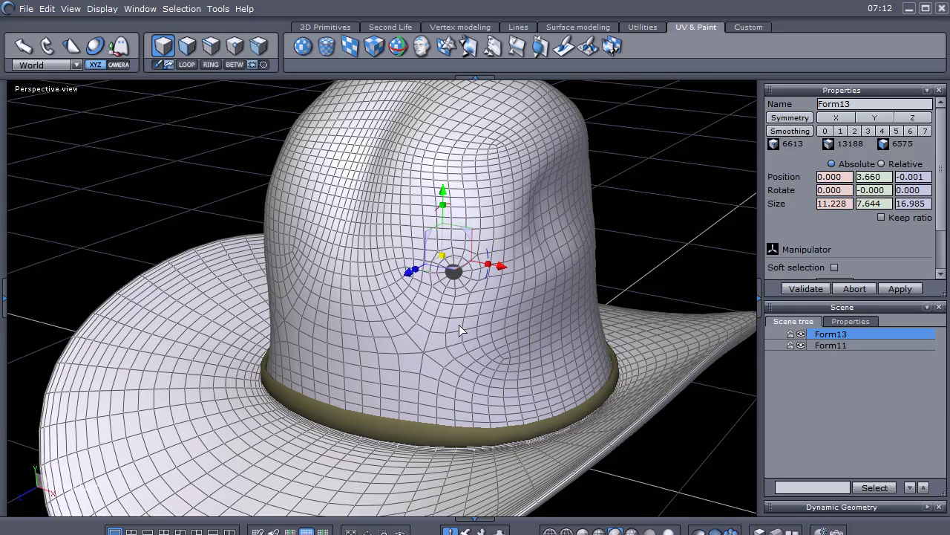
Examine the round hole in the hat's crown from several distances and angles, with and without the hat selected.
{"action": "scroll", "coordinate": [294, 328], "scroll_direction": "up", "scroll_amount": 2}
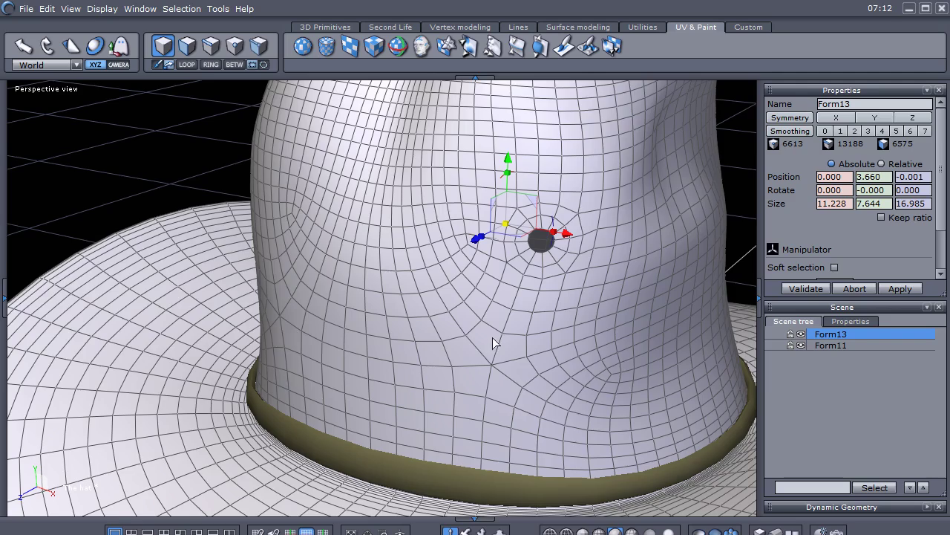
{"action": "scroll", "coordinate": [492, 337], "scroll_direction": "up", "scroll_amount": 3}
{"action": "scroll", "coordinate": [492, 337], "scroll_direction": "down", "scroll_amount": 2}
{"action": "middle_click_drag", "start_coordinate": [492, 337], "coordinate": [447, 377]}
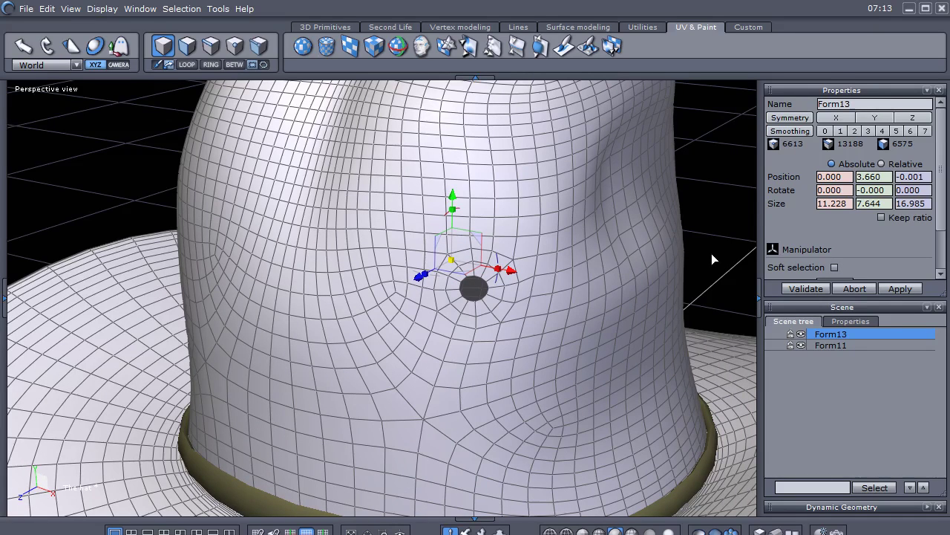
{"action": "left_click_drag", "start_coordinate": [711, 253], "coordinate": [700, 244]}
{"action": "scroll", "coordinate": [701, 245], "scroll_direction": "up", "scroll_amount": 2}
{"action": "scroll", "coordinate": [700, 244], "scroll_direction": "down", "scroll_amount": 3}
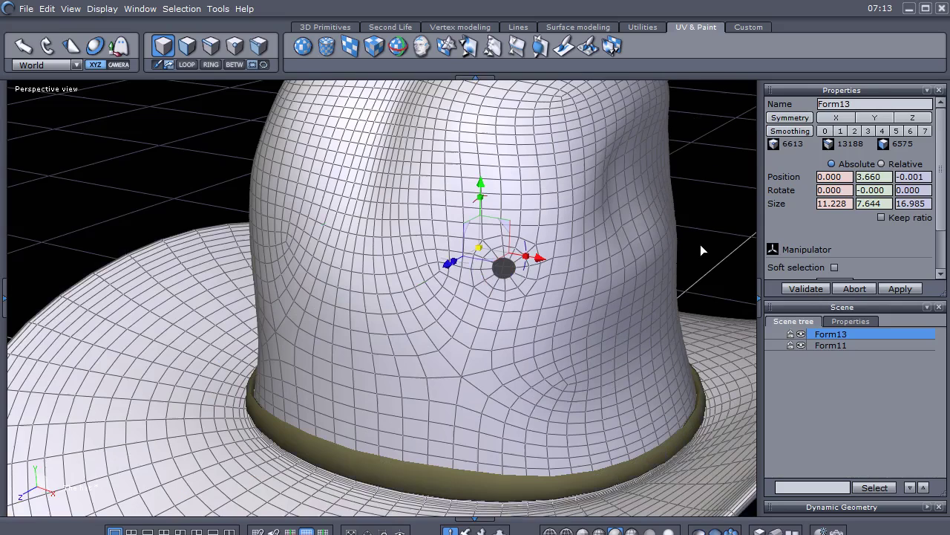
{"action": "middle_click_drag", "start_coordinate": [701, 244], "coordinate": [686, 246]}
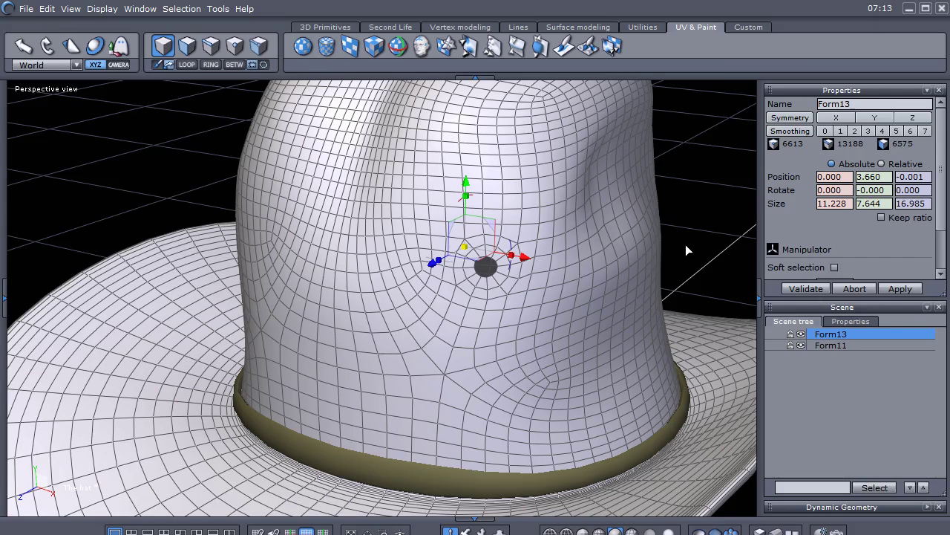
{"action": "scroll", "coordinate": [686, 241], "scroll_direction": "down", "scroll_amount": 3}
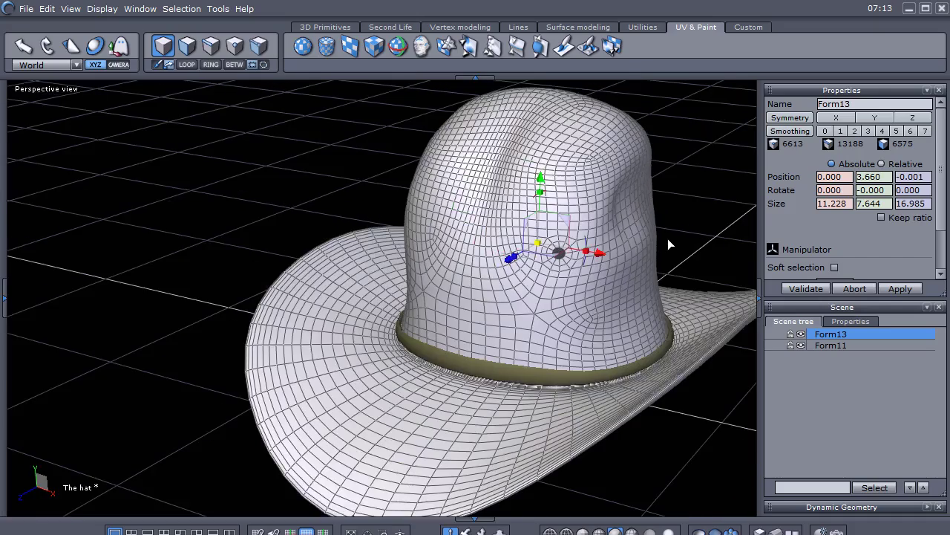
{"action": "middle_click_drag", "start_coordinate": [674, 238], "coordinate": [616, 240]}
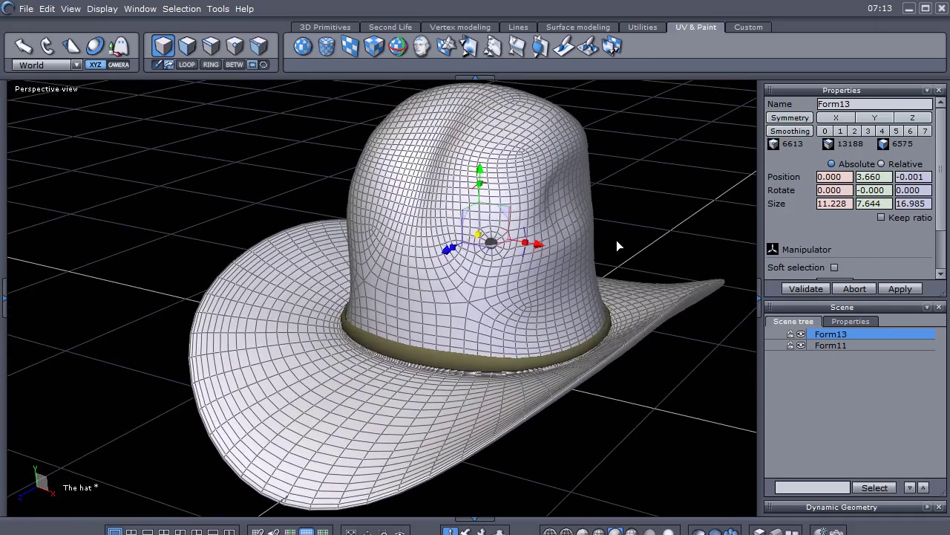
{"action": "left_click", "coordinate": [742, 451]}
{"action": "middle_click_drag", "start_coordinate": [656, 453], "coordinate": [584, 447]}
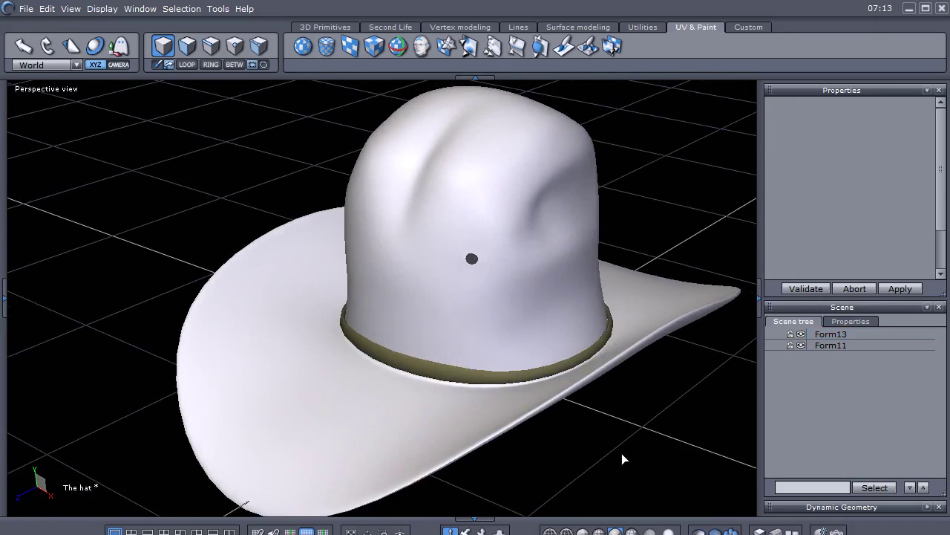
{"action": "scroll", "coordinate": [468, 245], "scroll_direction": "up", "scroll_amount": 3}
{"action": "right_click_drag", "start_coordinate": [454, 304], "coordinate": [501, 252]}
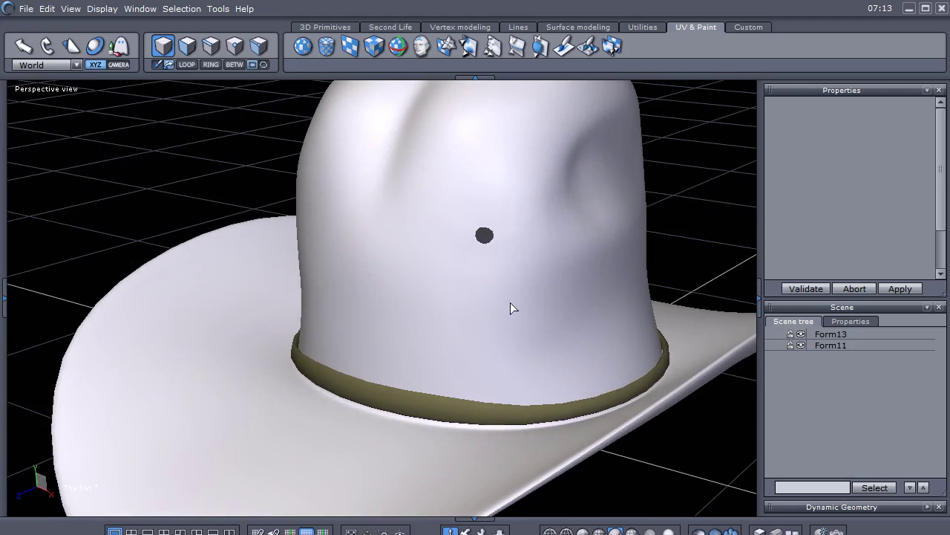
{"action": "scroll", "coordinate": [510, 303], "scroll_direction": "up", "scroll_amount": 3}
{"action": "right_click_drag", "start_coordinate": [514, 259], "coordinate": [489, 303]}
{"action": "scroll", "coordinate": [498, 292], "scroll_direction": "down", "scroll_amount": 3}
Undo the previous modelling edits on Form13 back to the intact crown, before the round hole and Curve0 were made.
{"action": "left_click", "coordinate": [826, 335]}
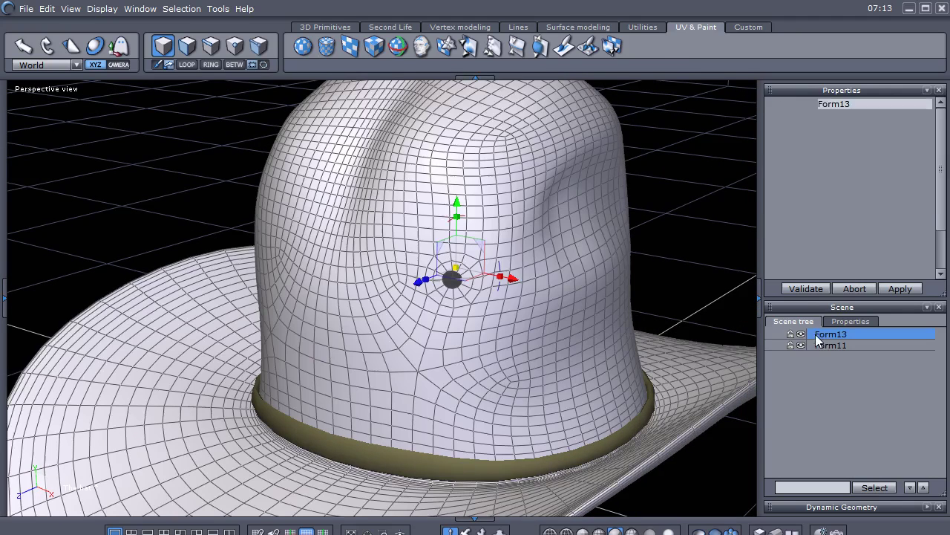
{"action": "scroll", "coordinate": [445, 367], "scroll_direction": "up", "scroll_amount": 2}
{"action": "right_click_drag", "start_coordinate": [457, 352], "coordinate": [460, 366]}
{"action": "key", "text": "ctrl+z"}
{"action": "key", "text": "ctrl+z"}
{"action": "key", "text": "ctrl+z"}
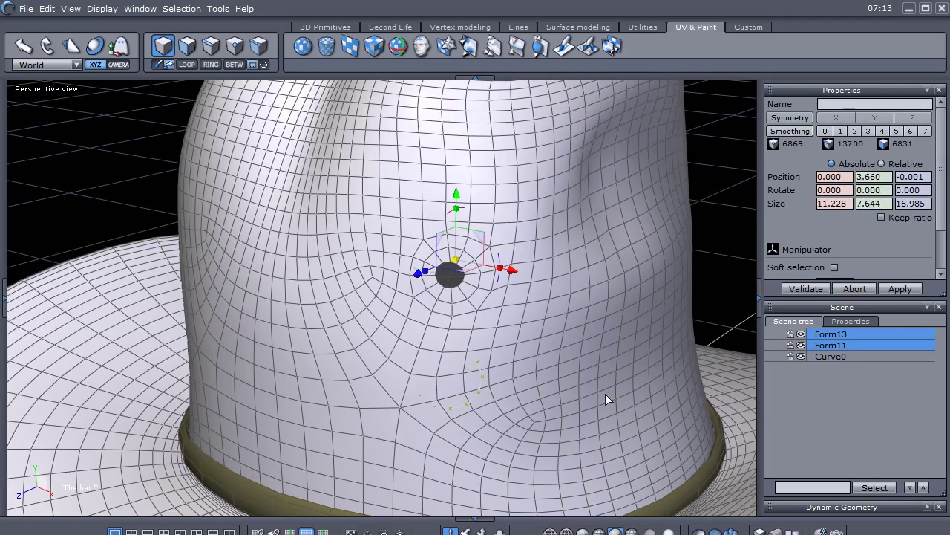
{"action": "key", "text": "ctrl+z"}
{"action": "key", "text": "ctrl+z"}
{"action": "key", "text": "ctrl+z"}
{"action": "key", "text": "ctrl+z"}
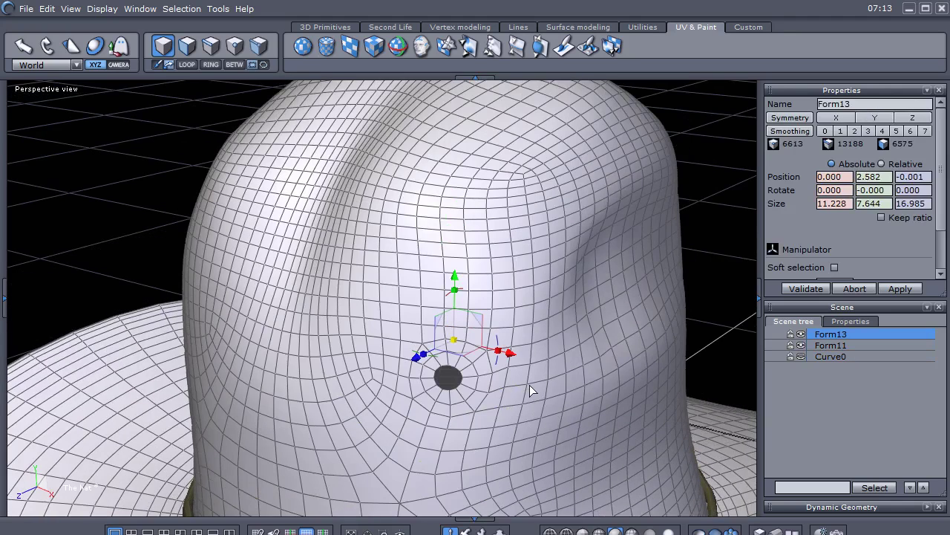
{"action": "left_click", "coordinate": [529, 385]}
{"action": "key", "text": "Escape"}
{"action": "left_click", "coordinate": [533, 385]}
{"action": "key", "text": "ctrl+z"}
{"action": "key", "text": "ctrl+z"}
{"action": "key", "text": "ctrl+z"}
{"action": "key", "text": "ctrl+z"}
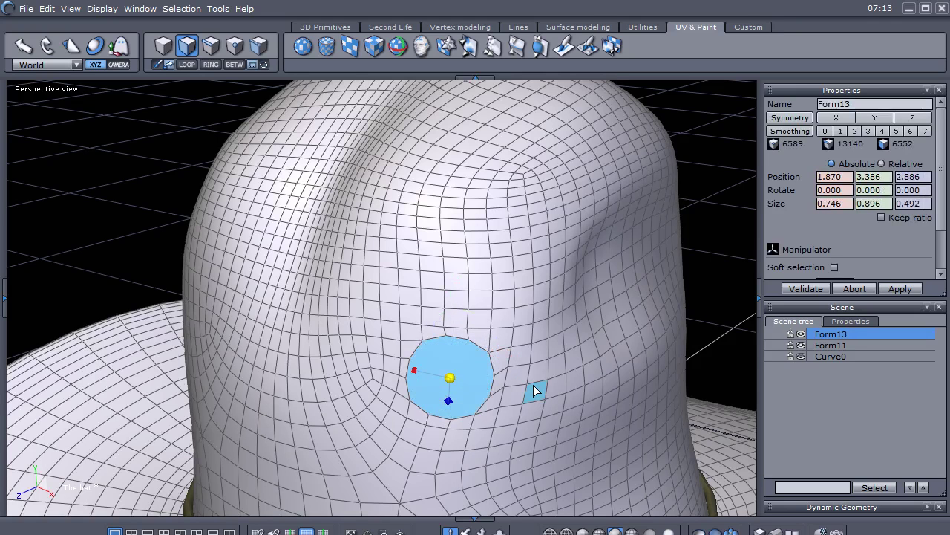
{"action": "key", "text": "ctrl+z"}
{"action": "key", "text": "ctrl+z"}
{"action": "key", "text": "ctrl+z"}
{"action": "key", "text": "ctrl+z"}
{"action": "key", "text": "ctrl+z"}
{"action": "key", "text": "ctrl+z"}
{"action": "key", "text": "ctrl+z"}
{"action": "key", "text": "ctrl+z"}
{"action": "key", "text": "ctrl+z"}
{"action": "key", "text": "ctrl+z"}
{"action": "key", "text": "ctrl+z"}
{"action": "key", "text": "ctrl+z"}
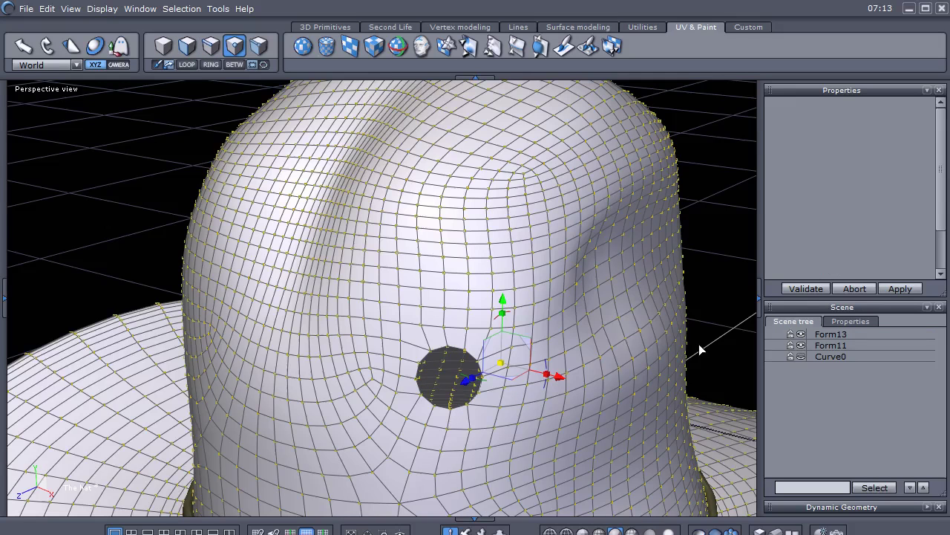
{"action": "key", "text": "ctrl+z"}
{"action": "key", "text": "ctrl+z"}
{"action": "key", "text": "ctrl+z"}
{"action": "key", "text": "ctrl+z"}
{"action": "key", "text": "ctrl+z"}
{"action": "key", "text": "ctrl+z"}
{"action": "key", "text": "ctrl+z"}
{"action": "key", "text": "ctrl+z"}
{"action": "key", "text": "ctrl+z"}
{"action": "key", "text": "ctrl+z"}
{"action": "key", "text": "ctrl+z"}
{"action": "key", "text": "ctrl+z"}
{"action": "key", "text": "ctrl+z"}
{"action": "key", "text": "ctrl+z"}
{"action": "key", "text": "ctrl+z"}
{"action": "key", "text": "ctrl+z"}
{"action": "key", "text": "ctrl+z"}
{"action": "key", "text": "ctrl+z"}
{"action": "key", "text": "ctrl+z"}
{"action": "key", "text": "ctrl+z"}
{"action": "key", "text": "ctrl+z"}
{"action": "key", "text": "ctrl+z"}
{"action": "key", "text": "ctrl+z"}
{"action": "key", "text": "ctrl+z"}
{"action": "key", "text": "ctrl+z"}
{"action": "key", "text": "ctrl+z"}
{"action": "key", "text": "ctrl+z"}
{"action": "key", "text": "ctrl+z"}
{"action": "key", "text": "ctrl+z"}
{"action": "key", "text": "ctrl+z"}
{"action": "key", "text": "ctrl+z"}
{"action": "key", "text": "ctrl+z"}
{"action": "key", "text": "ctrl+z"}
{"action": "key", "text": "ctrl+z"}
{"action": "key", "text": "ctrl+z"}
{"action": "key", "text": "ctrl+z"}
{"action": "key", "text": "ctrl+z"}
{"action": "key", "text": "ctrl+z"}
{"action": "key", "text": "ctrl+z"}
{"action": "key", "text": "ctrl+z"}
{"action": "key", "text": "ctrl+z"}
{"action": "key", "text": "ctrl+z"}
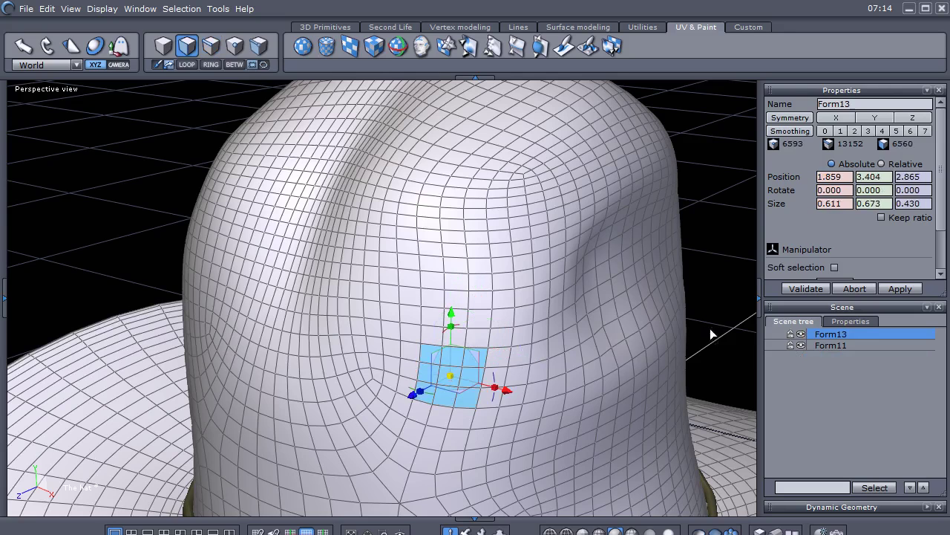
{"action": "key", "text": "ctrl+z"}
{"action": "scroll", "coordinate": [418, 395], "scroll_direction": "down", "scroll_amount": 2}
{"action": "middle_click_drag", "start_coordinate": [427, 412], "coordinate": [434, 311]}
{"action": "scroll", "coordinate": [423, 321], "scroll_direction": "down", "scroll_amount": 1}
{"action": "left_click_drag", "start_coordinate": [522, 393], "coordinate": [498, 386], "text": "alt"}
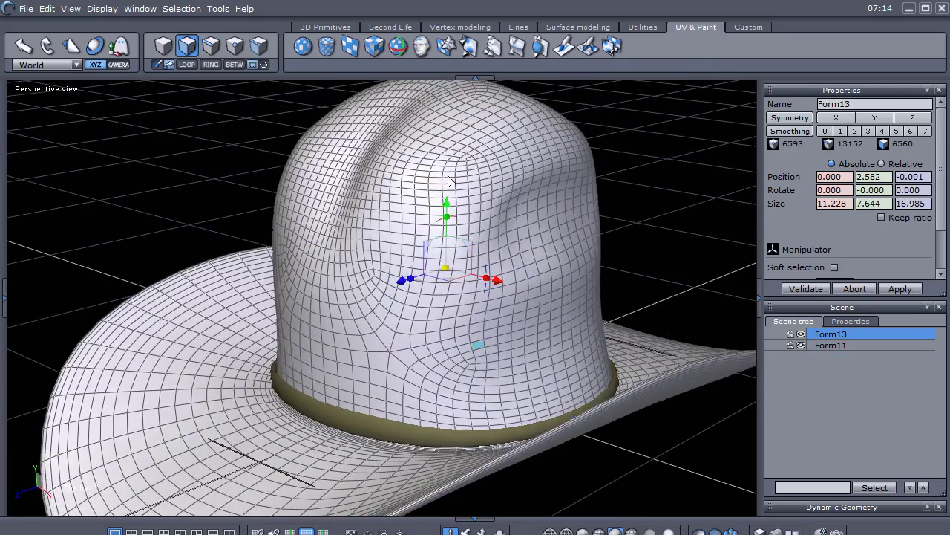
{"action": "left_click_drag", "start_coordinate": [449, 210], "coordinate": [449, 141]}
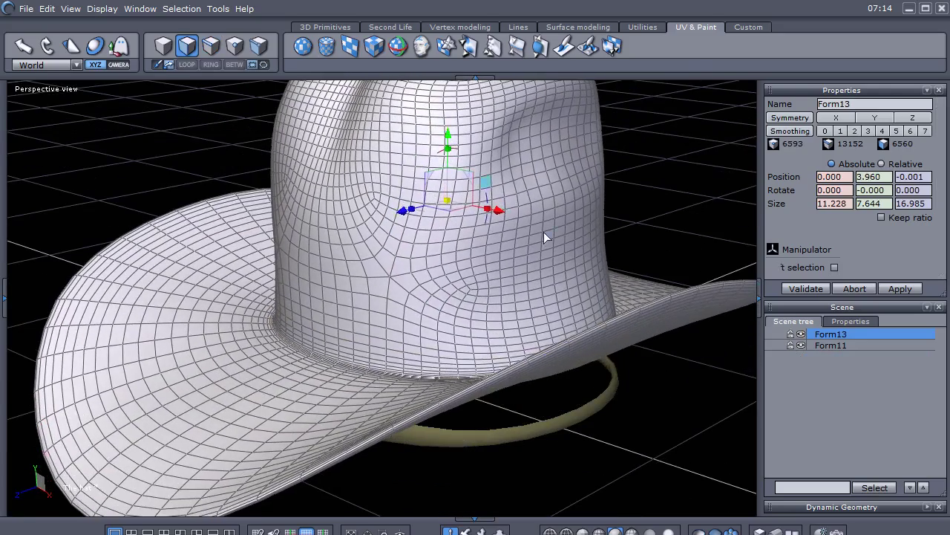
{"action": "key", "text": "ctrl+z"}
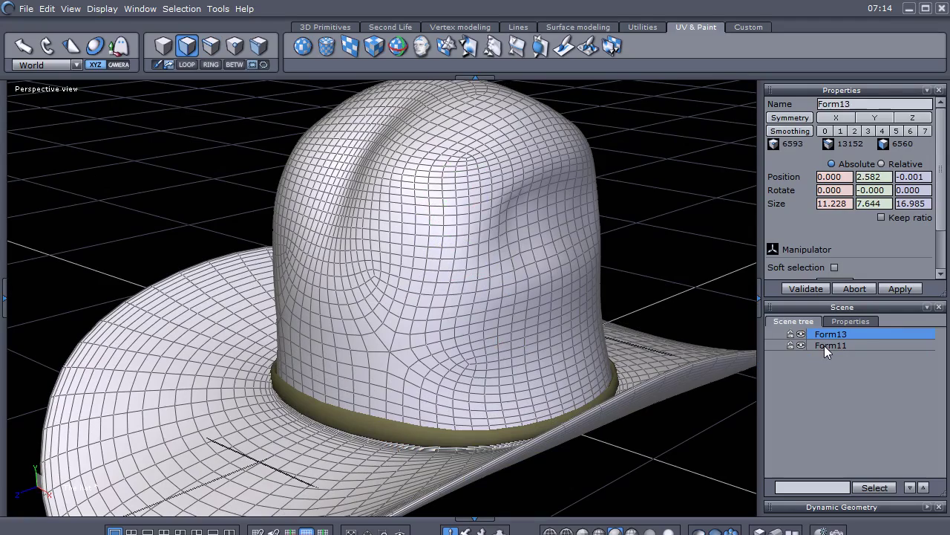
Add Form11 to the selection and raise it together with Form13 along Y, bringing Form13 to a Y position of about 4.28.
{"action": "left_click", "coordinate": [824, 346], "text": "ctrl"}
{"action": "middle_click_drag", "start_coordinate": [438, 202], "coordinate": [435, 115]}
{"action": "middle_click_drag", "start_coordinate": [445, 368], "coordinate": [598, 438]}
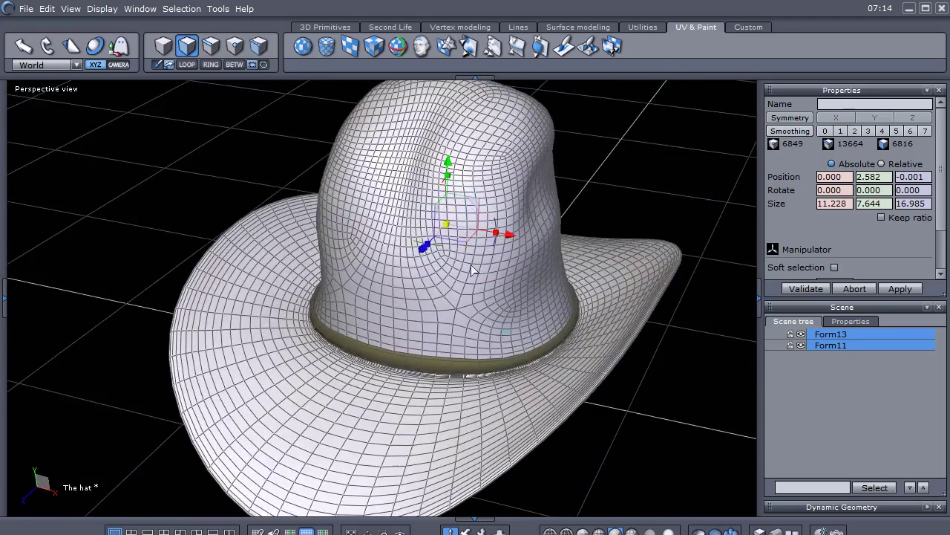
Examine the mesh on the front of the crown to find a suitable spot for the hole.
{"action": "scroll", "coordinate": [464, 271], "scroll_direction": "up", "scroll_amount": 2}
{"action": "middle_click_drag", "start_coordinate": [464, 271], "coordinate": [448, 350]}
{"action": "scroll", "coordinate": [449, 355], "scroll_direction": "up", "scroll_amount": 6}
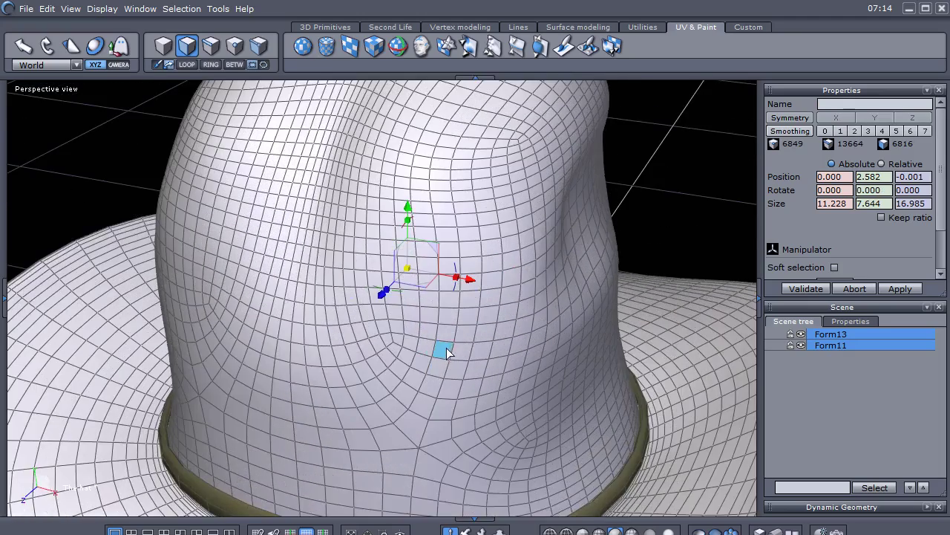
{"action": "scroll", "coordinate": [425, 370], "scroll_direction": "up", "scroll_amount": 4}
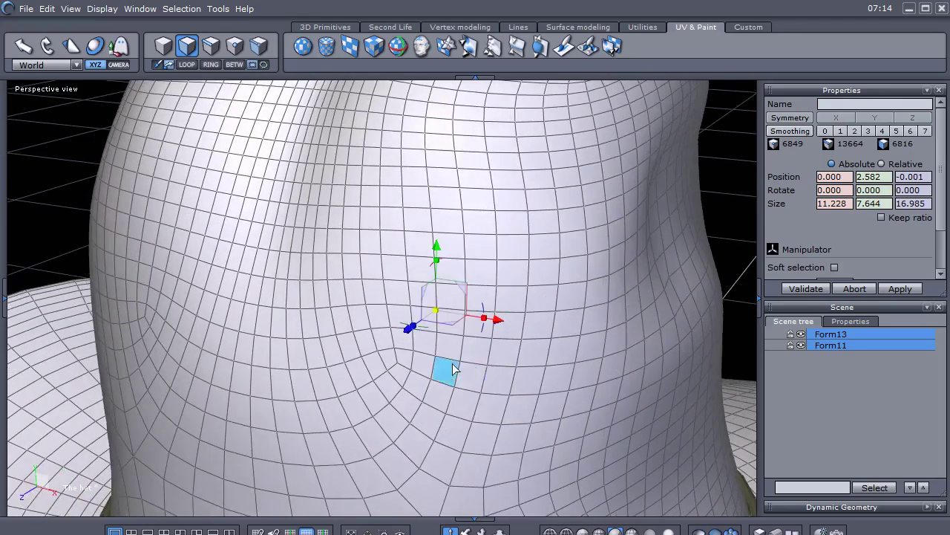
{"action": "middle_click_drag", "start_coordinate": [453, 369], "coordinate": [392, 398]}
{"action": "scroll", "coordinate": [394, 397], "scroll_direction": "up", "scroll_amount": 2}
{"action": "scroll", "coordinate": [416, 364], "scroll_direction": "down", "scroll_amount": 2}
{"action": "middle_click_drag", "start_coordinate": [440, 369], "coordinate": [450, 365]}
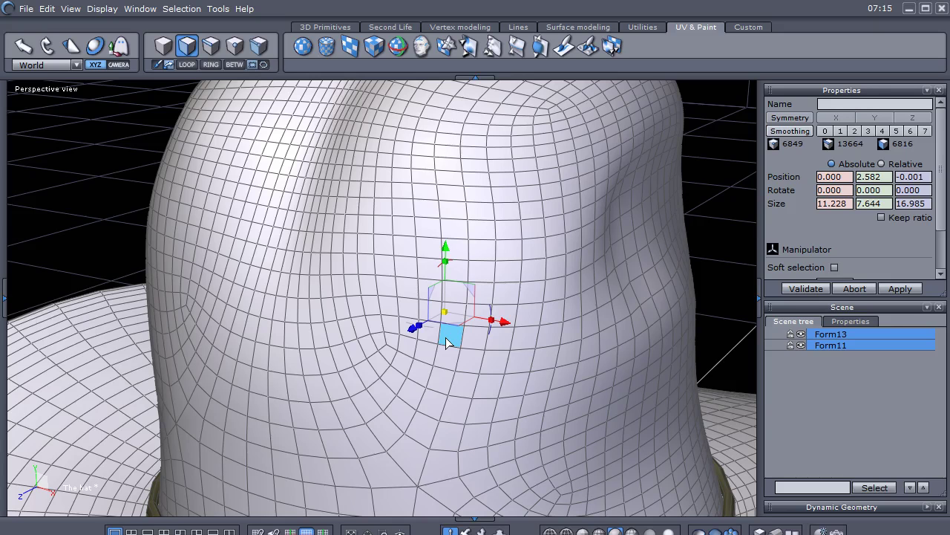
Select a three-by-three block of faces on the front of Form13's crown and delete it to open a square hole.
{"action": "left_click", "coordinate": [815, 414]}
{"action": "left_click", "coordinate": [829, 337]}
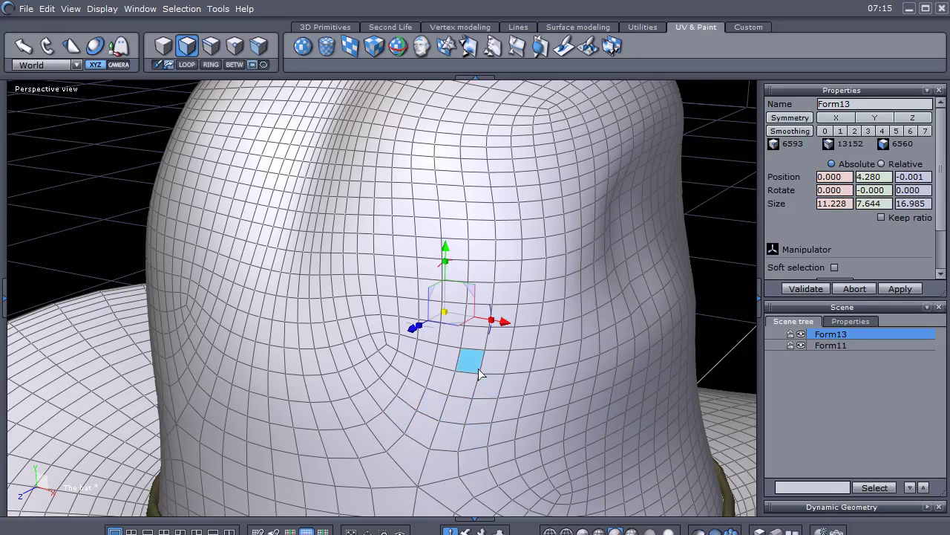
{"action": "scroll", "coordinate": [475, 394], "scroll_direction": "up", "scroll_amount": 3}
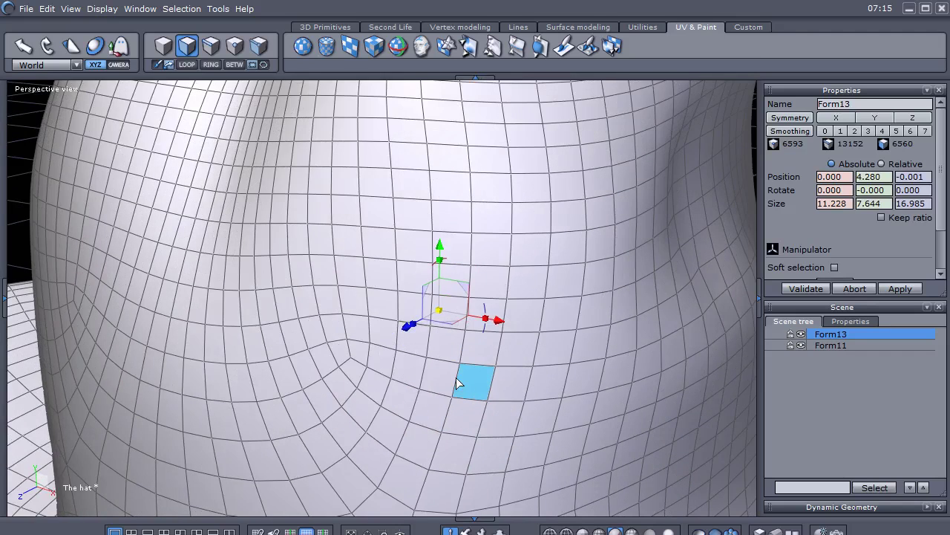
{"action": "scroll", "coordinate": [456, 383], "scroll_direction": "down", "scroll_amount": 3}
{"action": "mouse_move", "coordinate": [450, 360]}
{"action": "left_mouse_down"}
{"action": "mouse_move", "coordinate": [496, 364]}
{"action": "mouse_move", "coordinate": [499, 303]}
{"action": "mouse_move", "coordinate": [448, 304]}
{"action": "mouse_move", "coordinate": [477, 330]}
{"action": "left_mouse_up"}
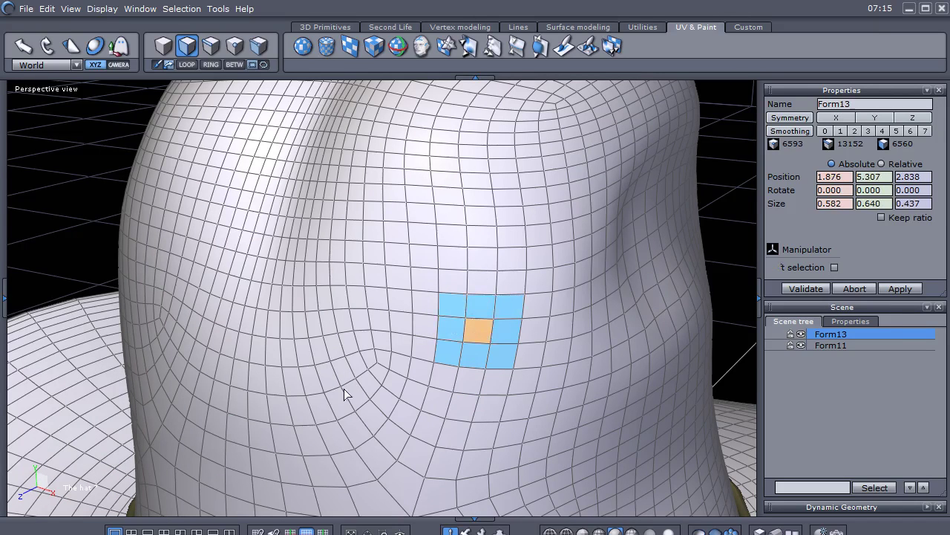
{"action": "scroll", "coordinate": [452, 412], "scroll_direction": "up", "scroll_amount": 4}
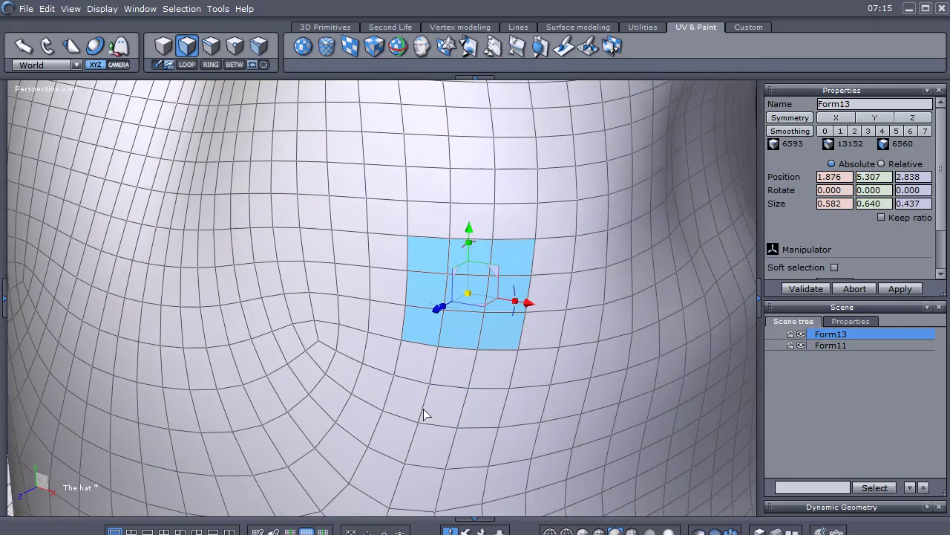
{"action": "middle_click_drag", "start_coordinate": [426, 415], "coordinate": [410, 418]}
{"action": "scroll", "coordinate": [410, 418], "scroll_direction": "down", "scroll_amount": 6}
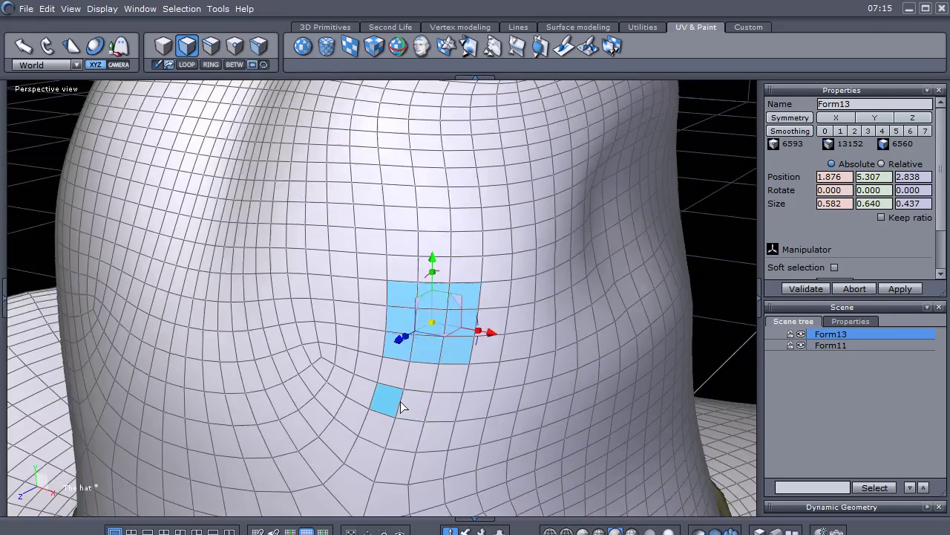
{"action": "scroll", "coordinate": [674, 283], "scroll_direction": "up", "scroll_amount": 4}
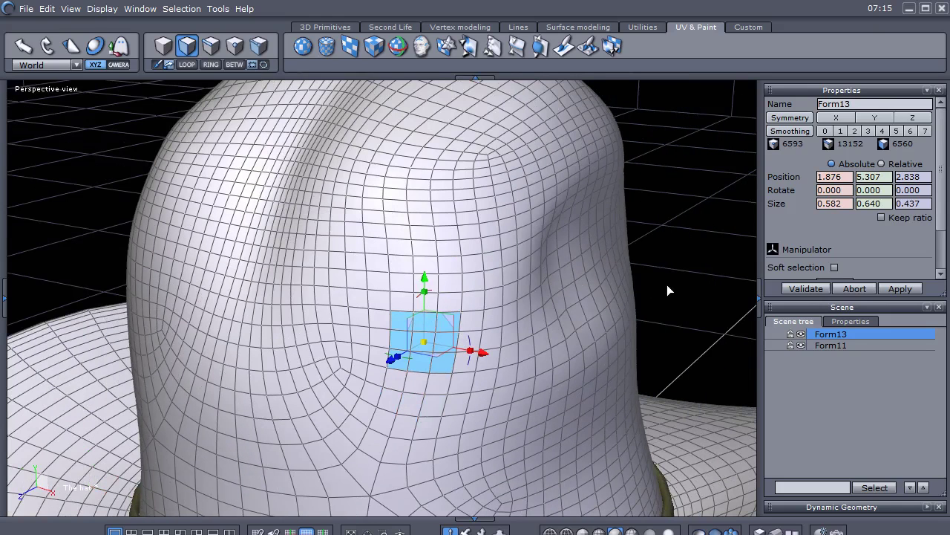
{"action": "middle_click_drag", "start_coordinate": [673, 273], "coordinate": [692, 261]}
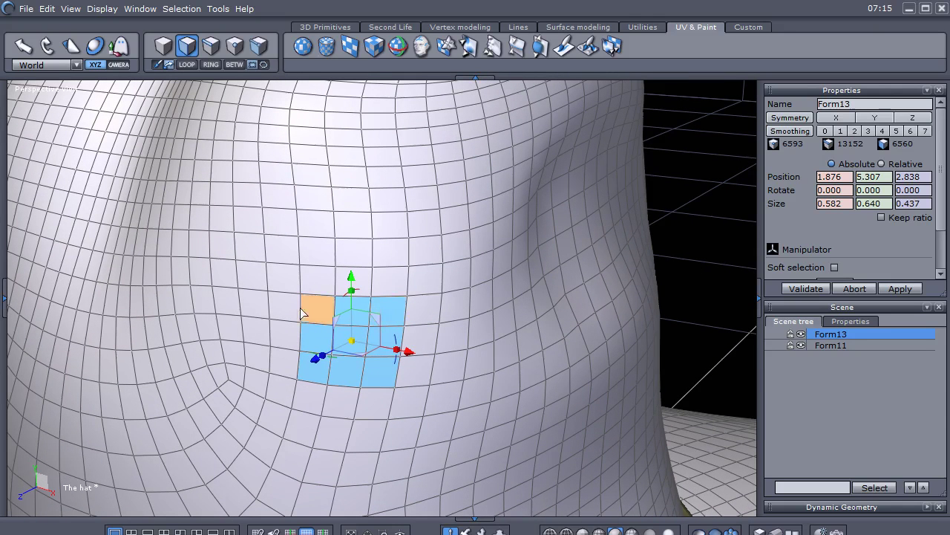
{"action": "left_click", "coordinate": [381, 375], "text": "shift"}
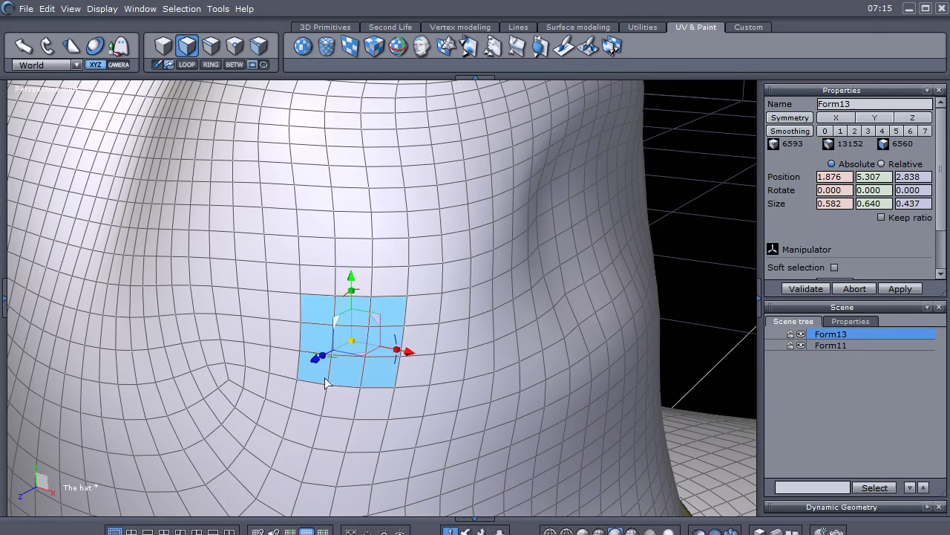
{"action": "left_click", "coordinate": [364, 401], "text": "shift"}
{"action": "left_click", "coordinate": [363, 395], "text": "ctrl"}
{"action": "left_click", "coordinate": [355, 399], "text": "shift"}
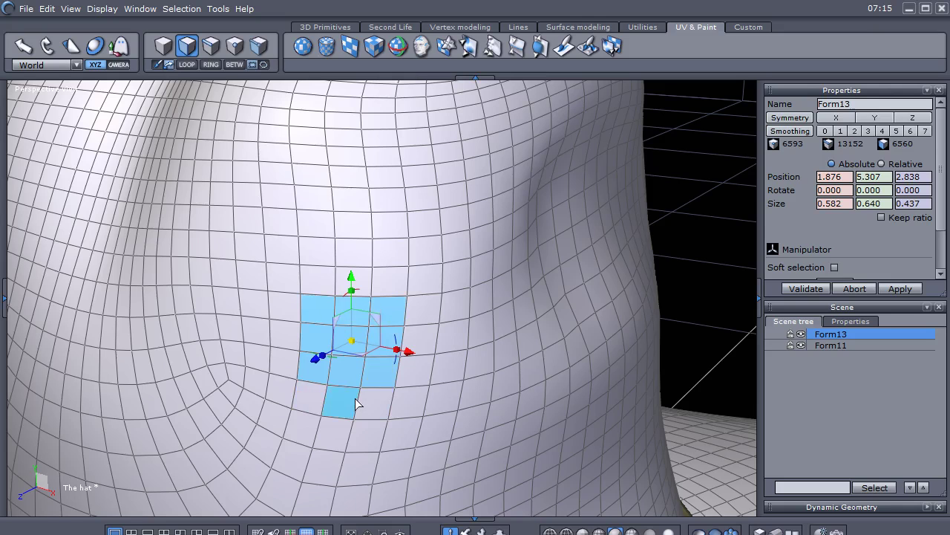
{"action": "left_click", "coordinate": [355, 399], "text": "ctrl"}
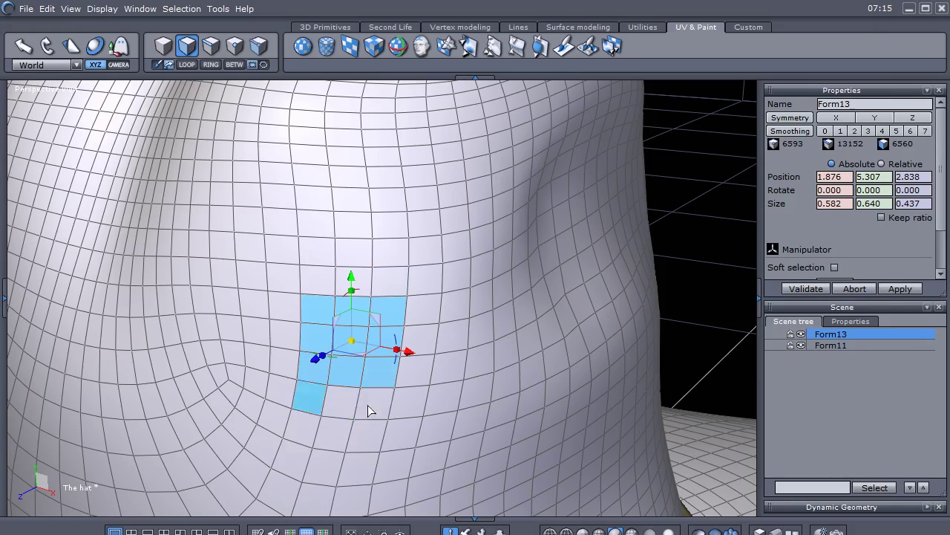
{"action": "left_click", "coordinate": [365, 425], "text": "shift"}
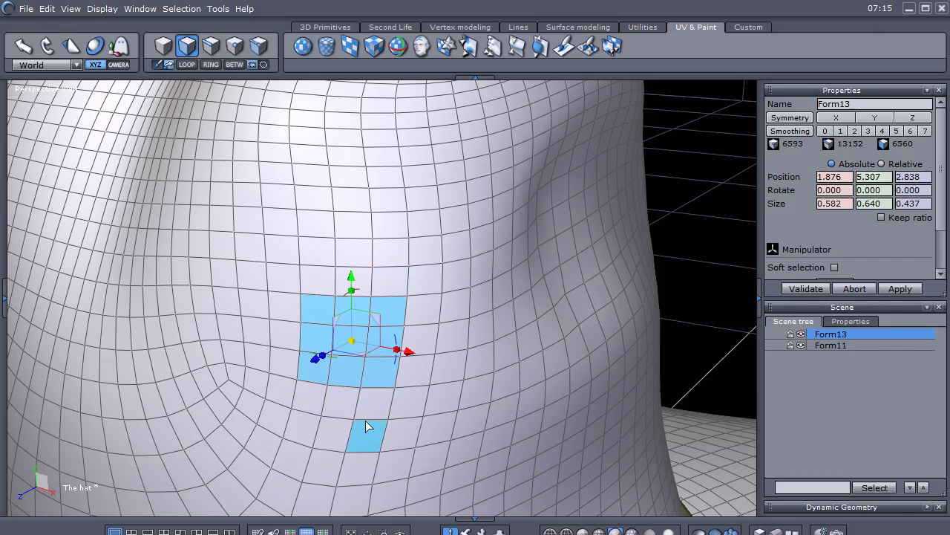
{"action": "key", "text": "Delete"}
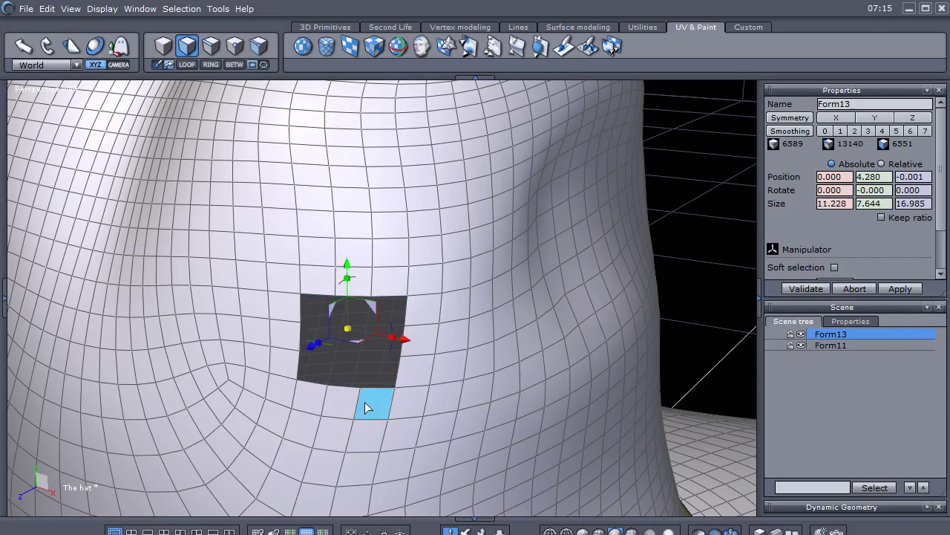
Select the edge loop around the square opening on Form13 and extract it as a separate curve.
{"action": "right_click", "coordinate": [364, 402]}
{"action": "left_click", "coordinate": [454, 387]}
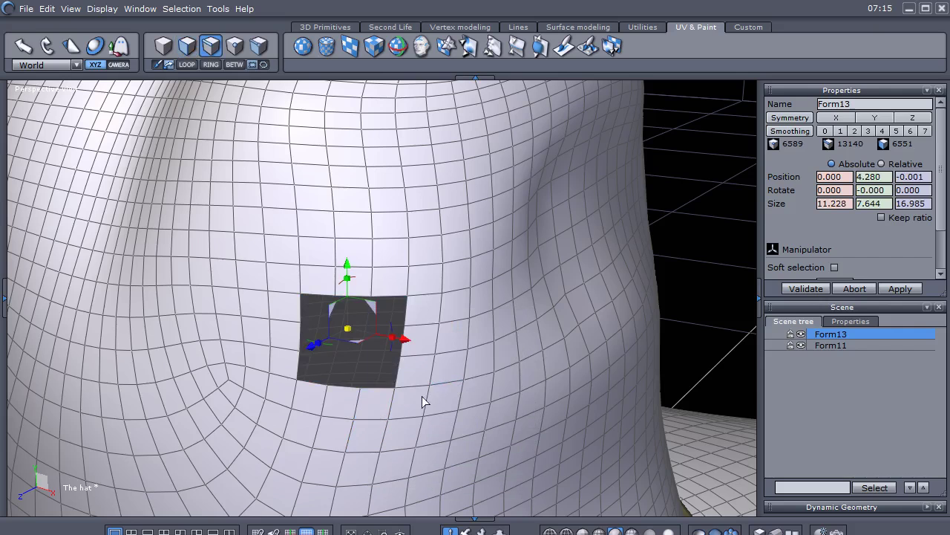
{"action": "left_click", "coordinate": [381, 390]}
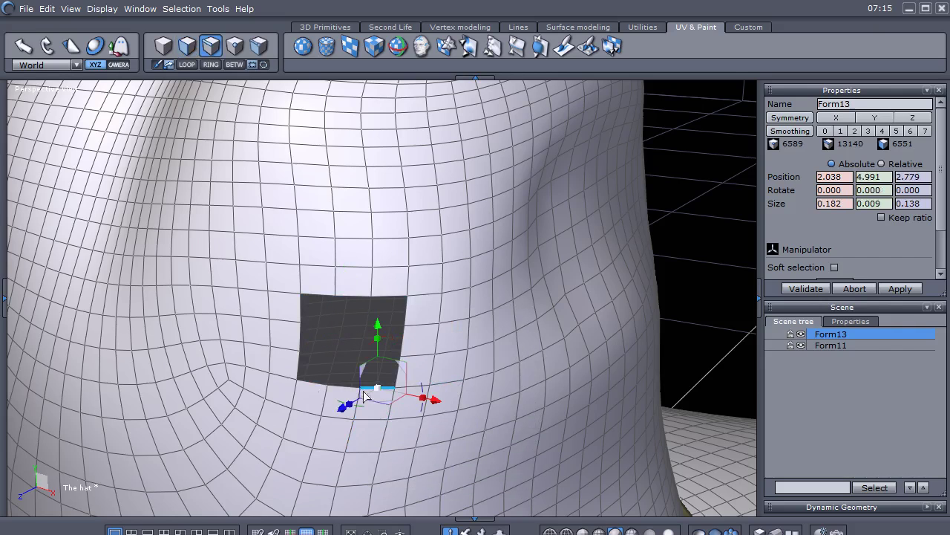
{"action": "right_click", "coordinate": [332, 360]}
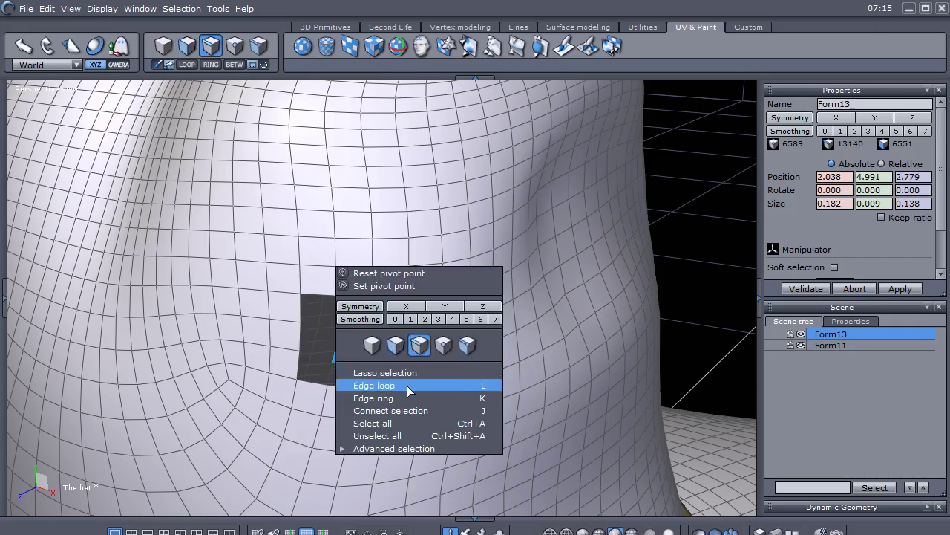
{"action": "left_click", "coordinate": [371, 384]}
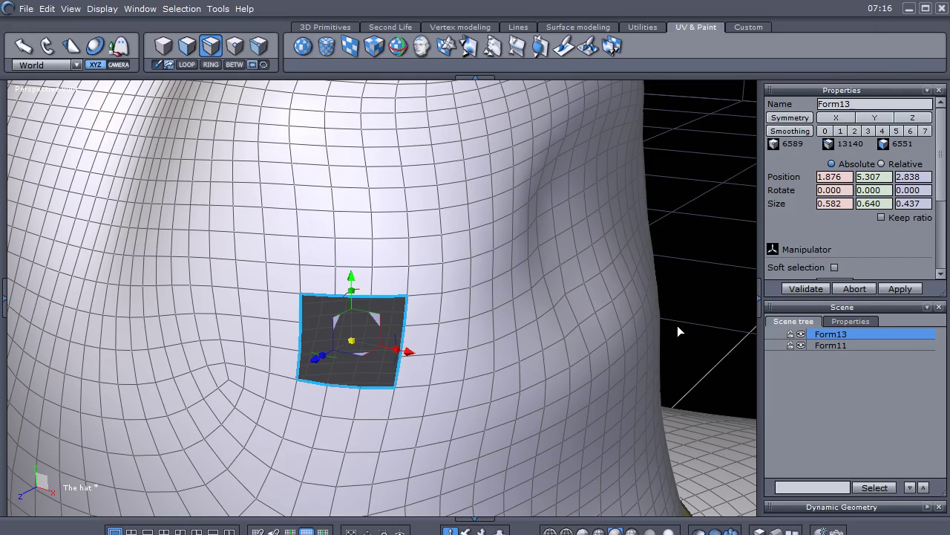
{"action": "key", "text": "ctrl+v"}
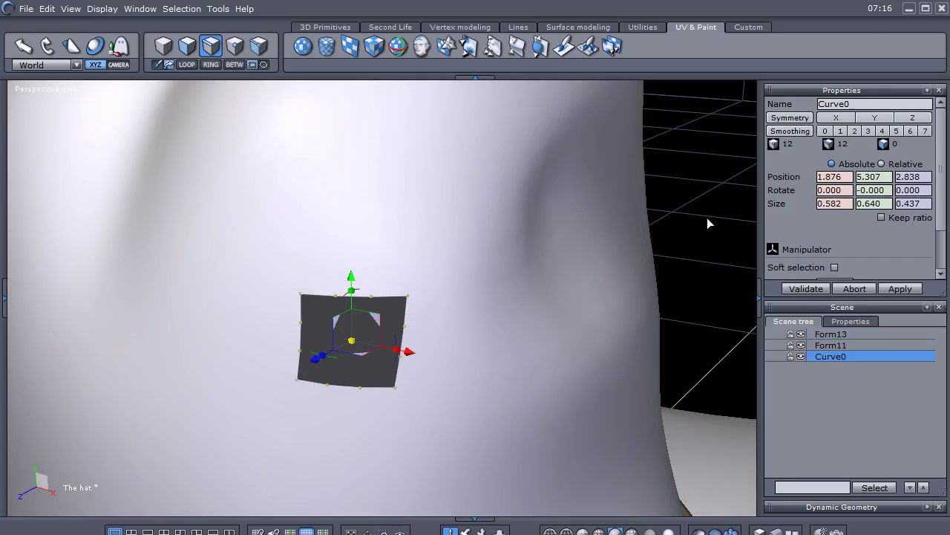
Enlarge the Properties panel and check the number of points on the extracted curve.
{"action": "left_click_drag", "start_coordinate": [809, 90], "coordinate": [483, 106]}
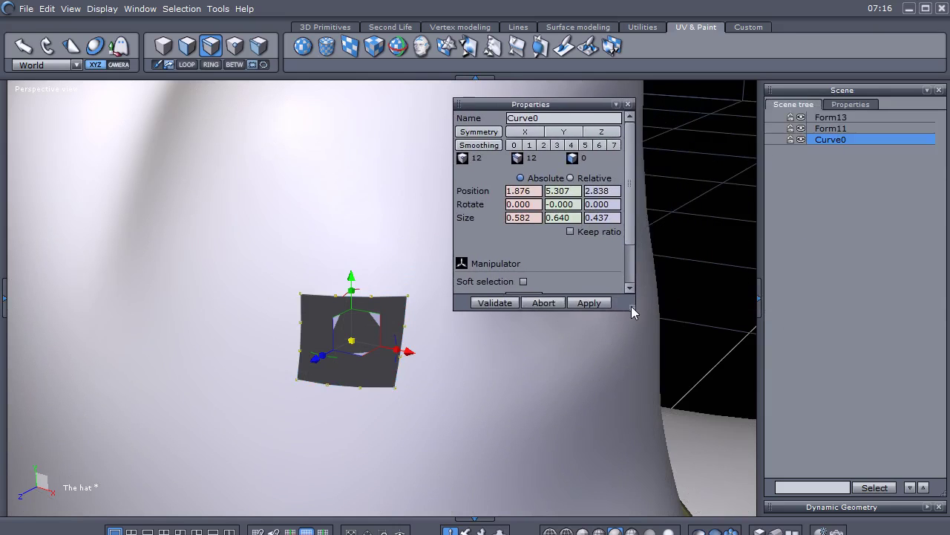
{"action": "left_click_drag", "start_coordinate": [632, 306], "coordinate": [650, 367]}
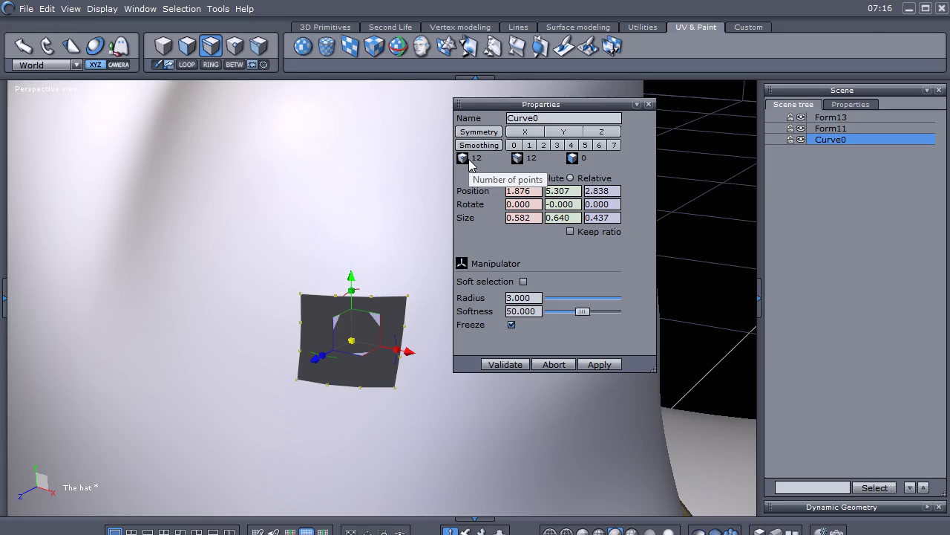
{"action": "left_click_drag", "start_coordinate": [534, 105], "coordinate": [759, 119]}
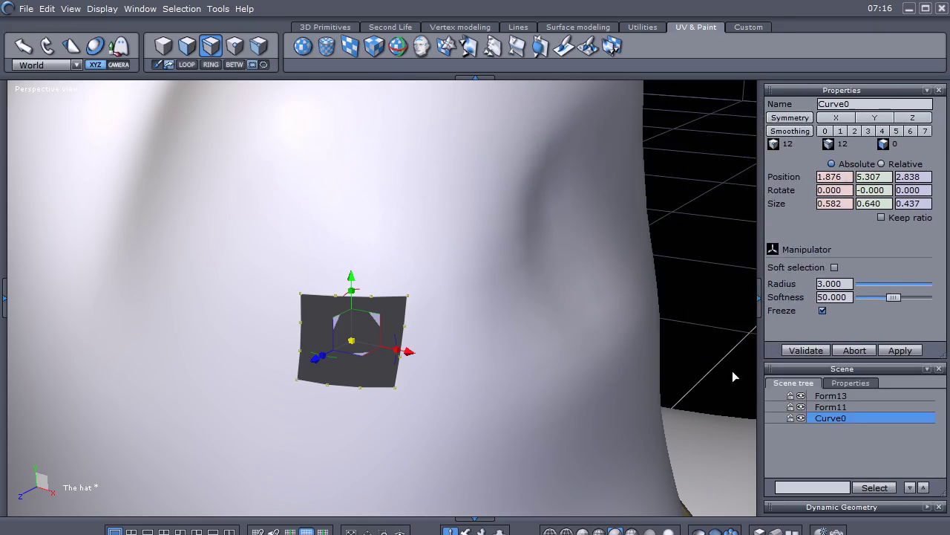
Undo the curve extraction, the edge selection and the face deletion, back to the selected three-by-three block of faces on the crown.
{"action": "key", "text": "ctrl+z"}
{"action": "key", "text": "ctrl+z"}
{"action": "key", "text": "ctrl+z"}
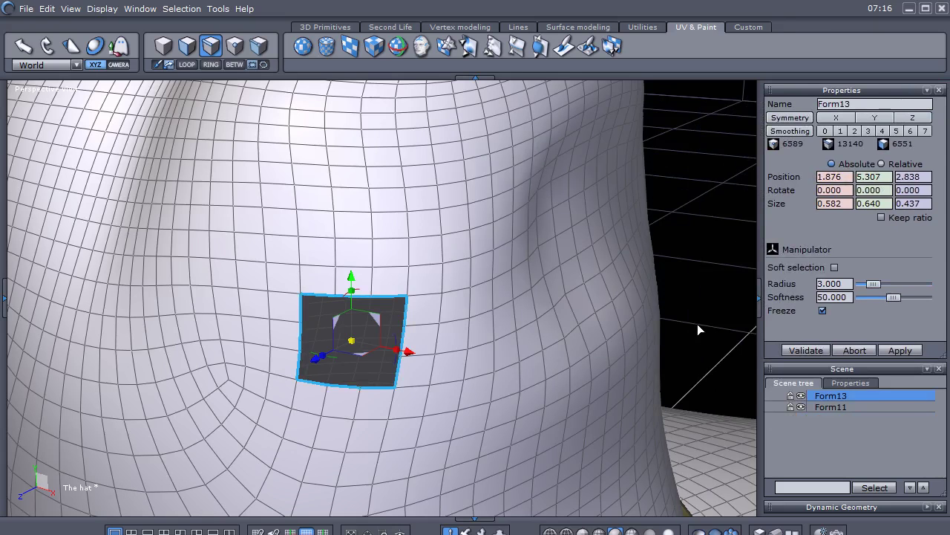
{"action": "middle_click_drag", "start_coordinate": [318, 446], "coordinate": [369, 419]}
{"action": "scroll", "coordinate": [397, 421], "scroll_direction": "up", "scroll_amount": 3}
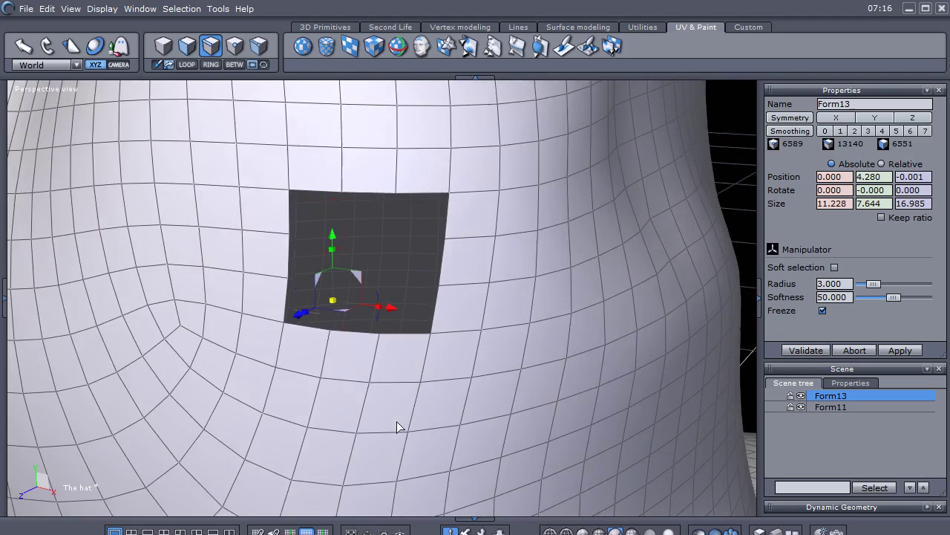
{"action": "scroll", "coordinate": [397, 421], "scroll_direction": "down", "scroll_amount": 2}
{"action": "middle_click_drag", "start_coordinate": [385, 411], "coordinate": [422, 408]}
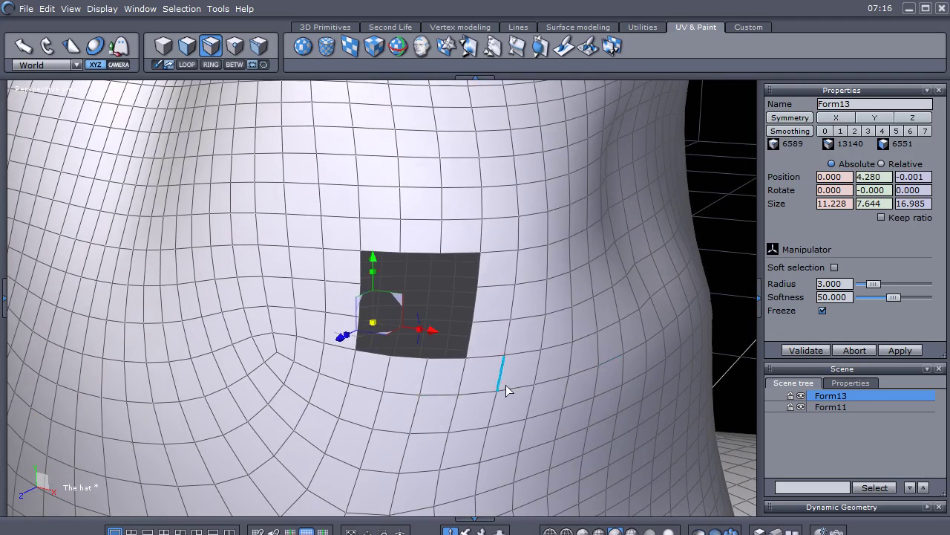
{"action": "middle_click_drag", "start_coordinate": [539, 399], "coordinate": [532, 399]}
{"action": "key", "text": "ctrl+z"}
{"action": "key", "text": "ctrl+z"}
{"action": "key", "text": "ctrl+z"}
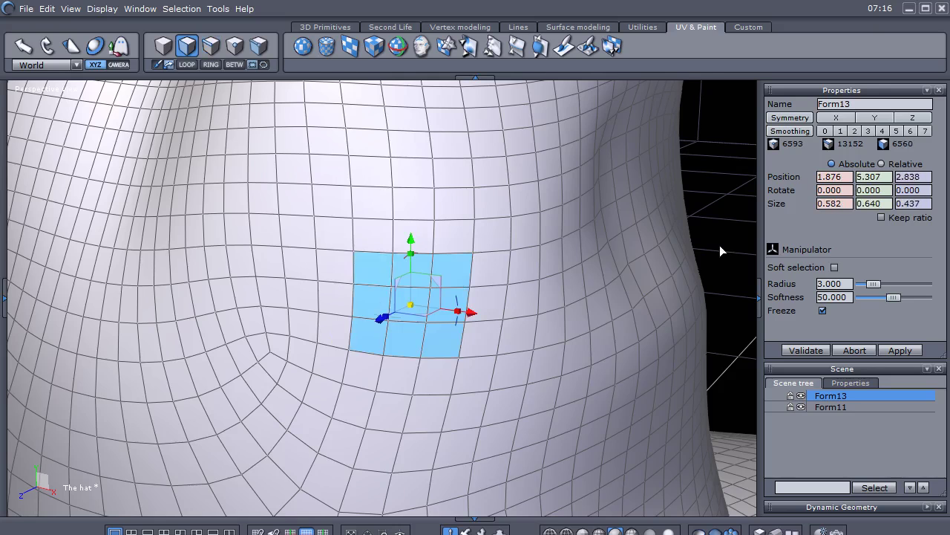
{"action": "middle_click_drag", "start_coordinate": [720, 245], "coordinate": [712, 248]}
{"action": "middle_click_drag", "start_coordinate": [493, 418], "coordinate": [522, 410]}
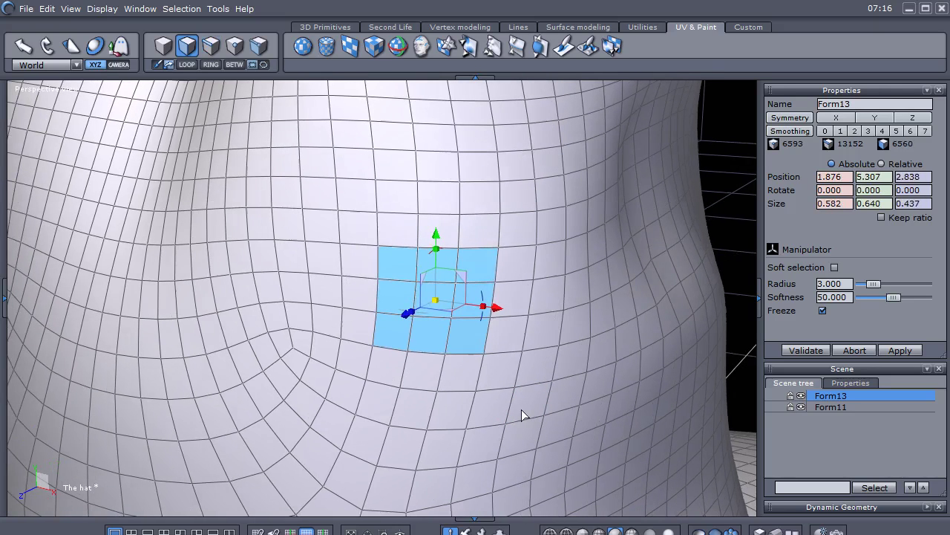
Enable a custom working plane in the scene properties and align it to the centre of the selected faces on Form13.
{"action": "left_click_drag", "start_coordinate": [849, 369], "coordinate": [632, 143]}
{"action": "left_click", "coordinate": [634, 156]}
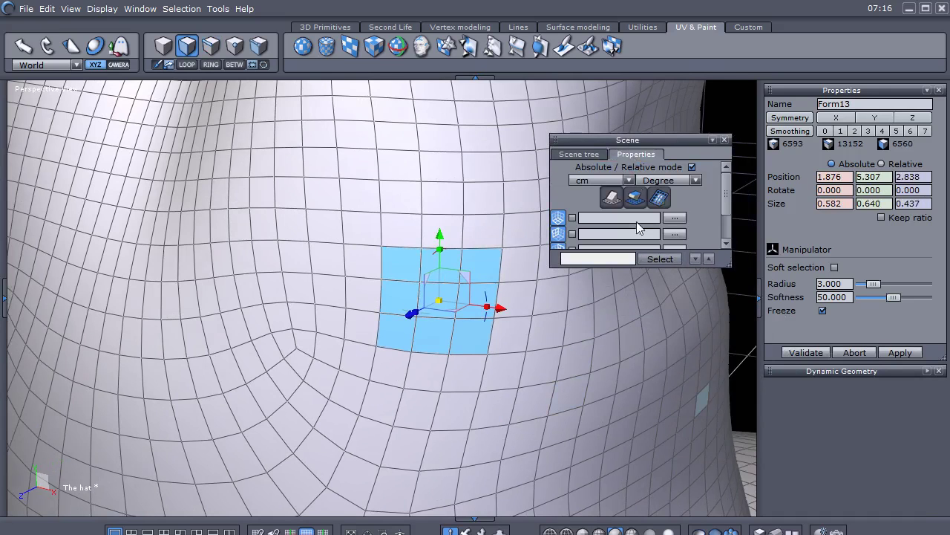
{"action": "scroll", "coordinate": [727, 217], "scroll_direction": "down", "scroll_amount": 2}
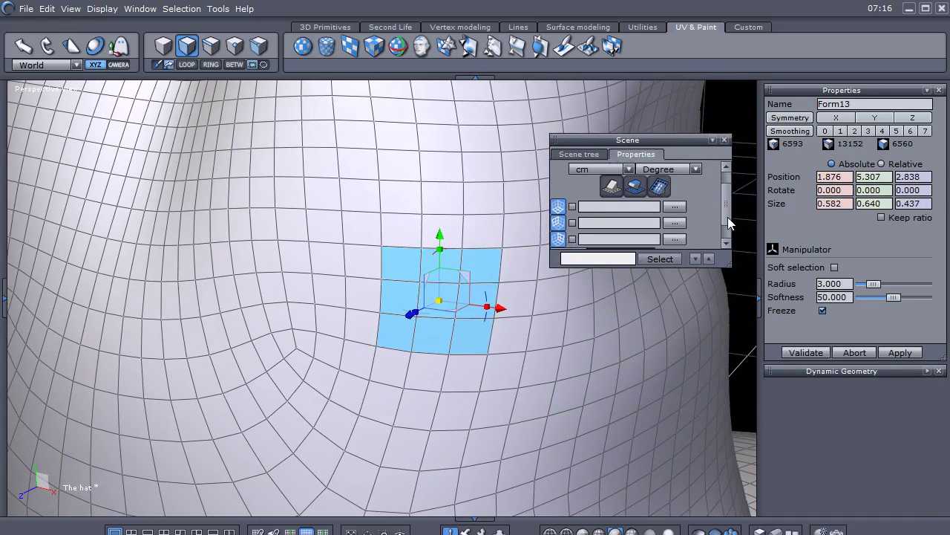
{"action": "scroll", "coordinate": [728, 236], "scroll_direction": "up", "scroll_amount": 2}
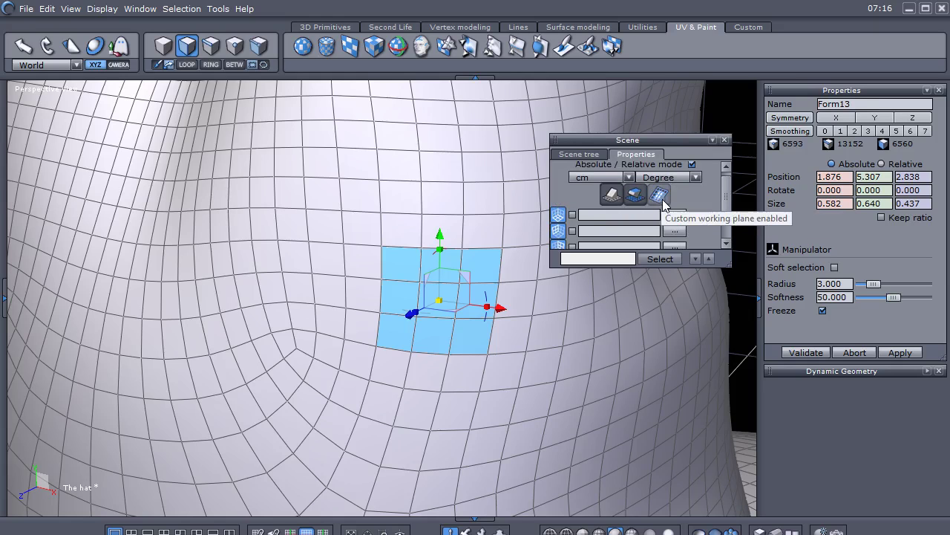
{"action": "left_click", "coordinate": [657, 195]}
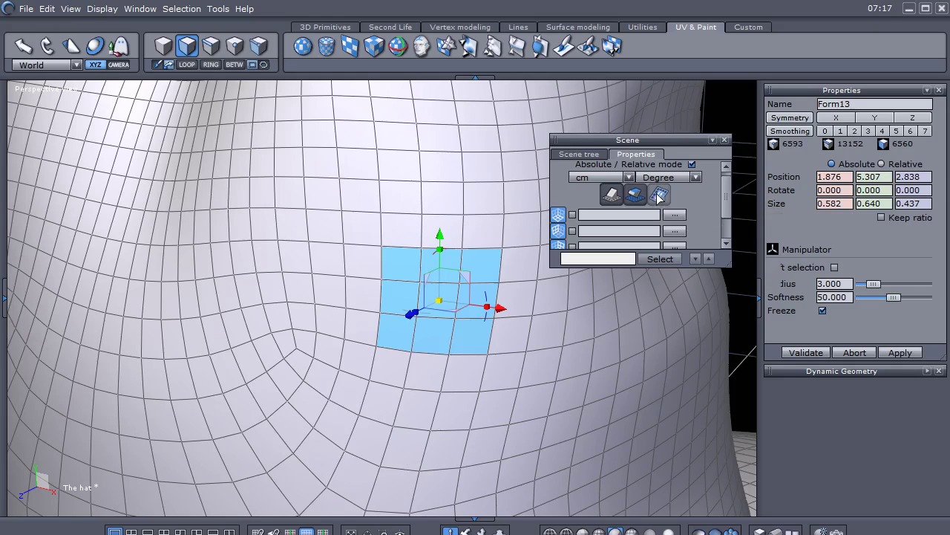
{"action": "left_click", "coordinate": [437, 302]}
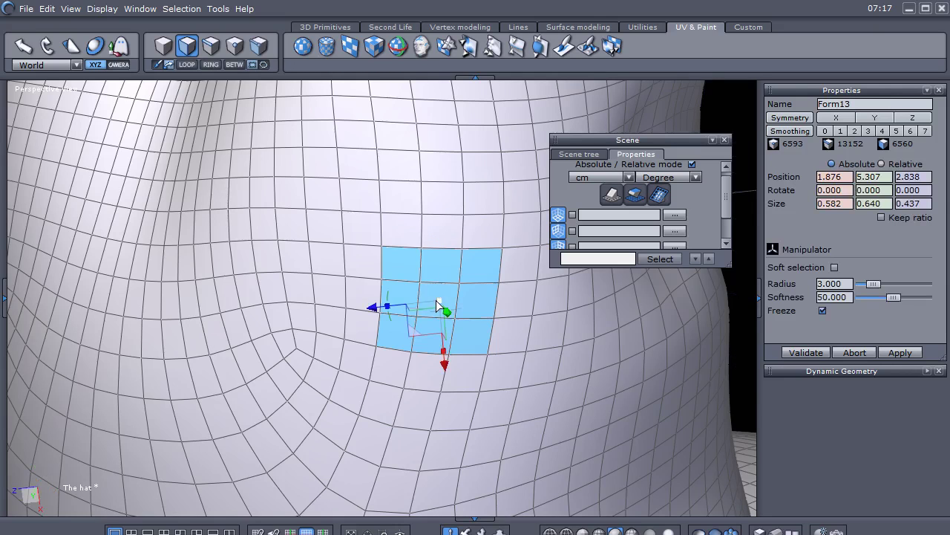
{"action": "scroll", "coordinate": [432, 299], "scroll_direction": "down", "scroll_amount": 10}
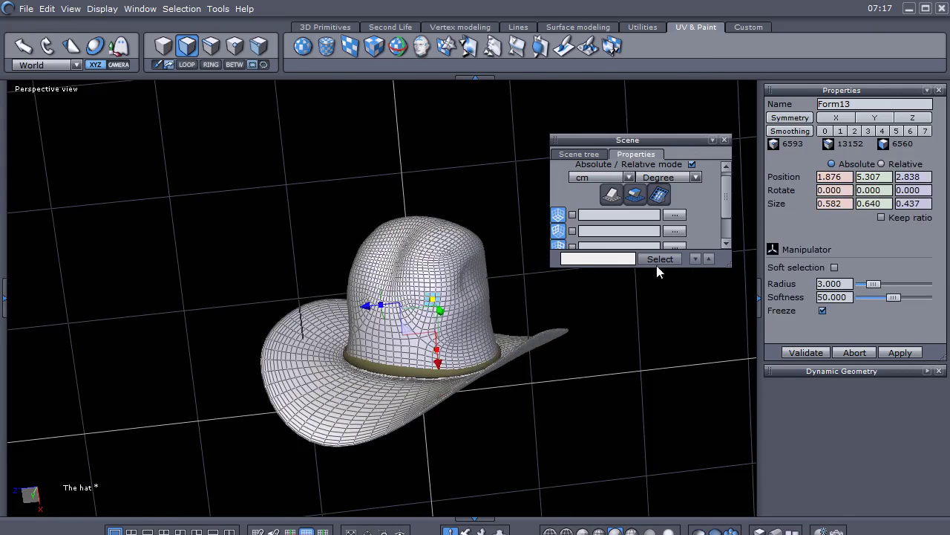
{"action": "left_click_drag", "start_coordinate": [657, 142], "coordinate": [865, 360]}
Examine the orientation of the custom working plane relative to the selected faces and the whole hat from several angles.
{"action": "middle_click_drag", "start_coordinate": [491, 460], "coordinate": [546, 367]}
{"action": "scroll", "coordinate": [547, 367], "scroll_direction": "up", "scroll_amount": 3}
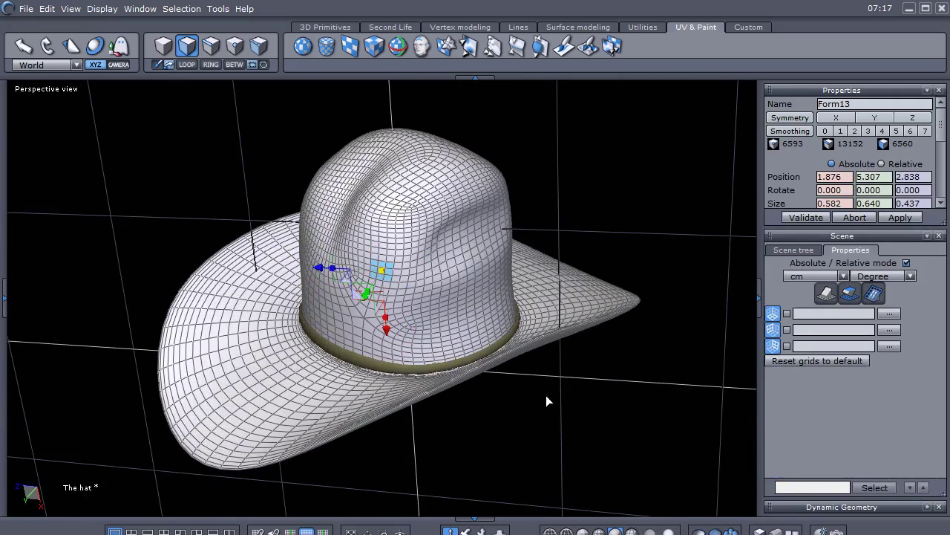
{"action": "scroll", "coordinate": [393, 276], "scroll_direction": "up", "scroll_amount": 3}
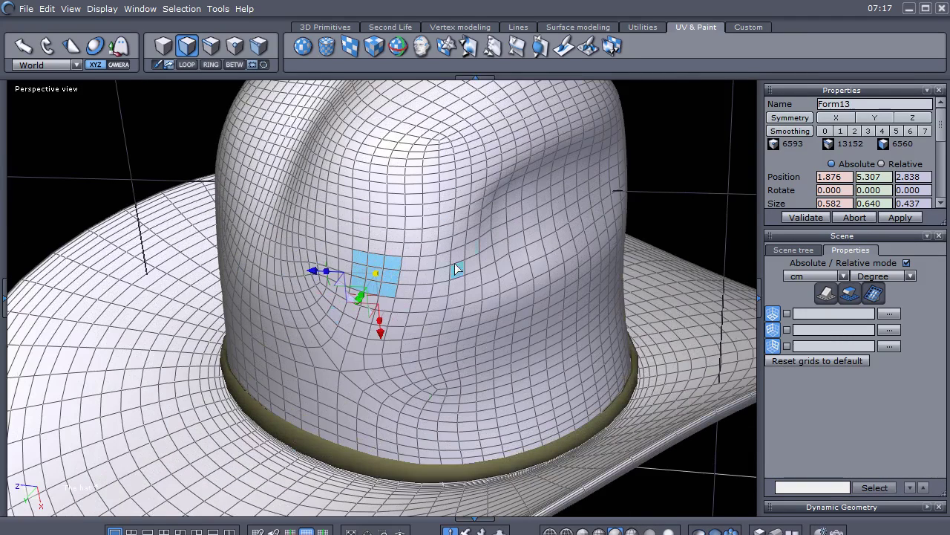
{"action": "scroll", "coordinate": [575, 247], "scroll_direction": "down", "scroll_amount": 5}
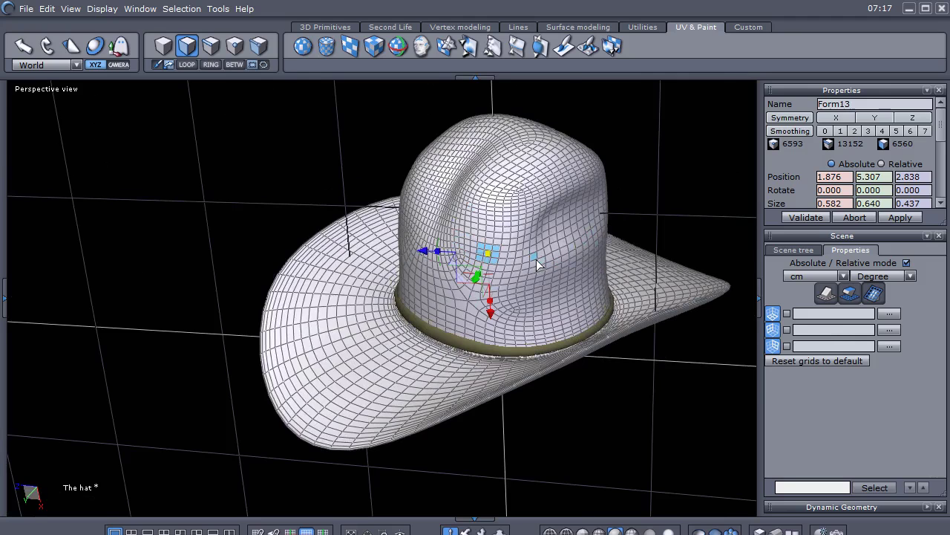
{"action": "scroll", "coordinate": [534, 260], "scroll_direction": "up", "scroll_amount": 2}
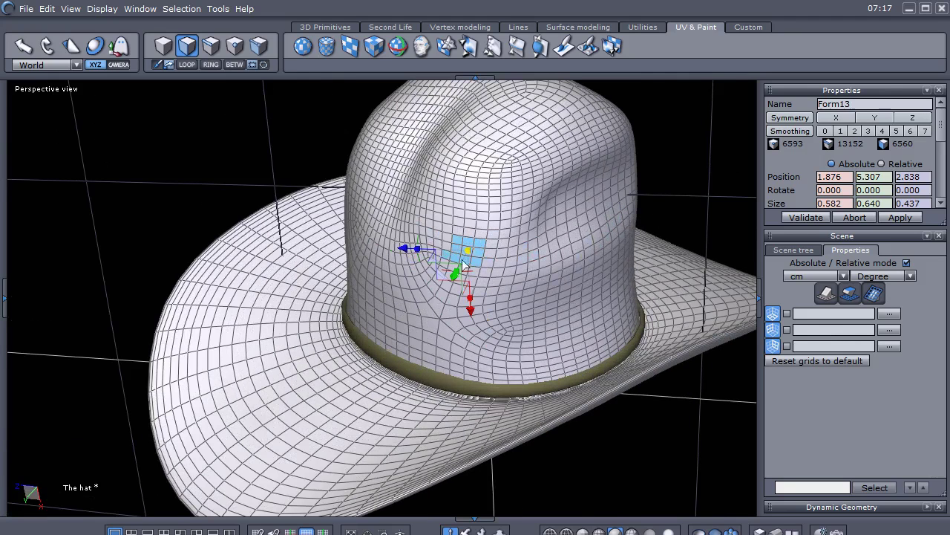
{"action": "scroll", "coordinate": [475, 271], "scroll_direction": "up", "scroll_amount": 2}
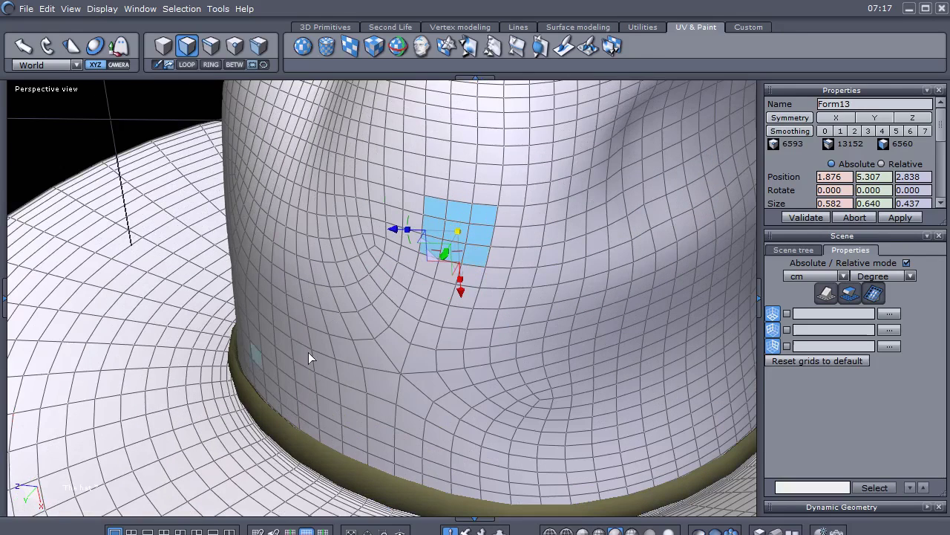
{"action": "middle_click_drag", "start_coordinate": [308, 354], "coordinate": [401, 305]}
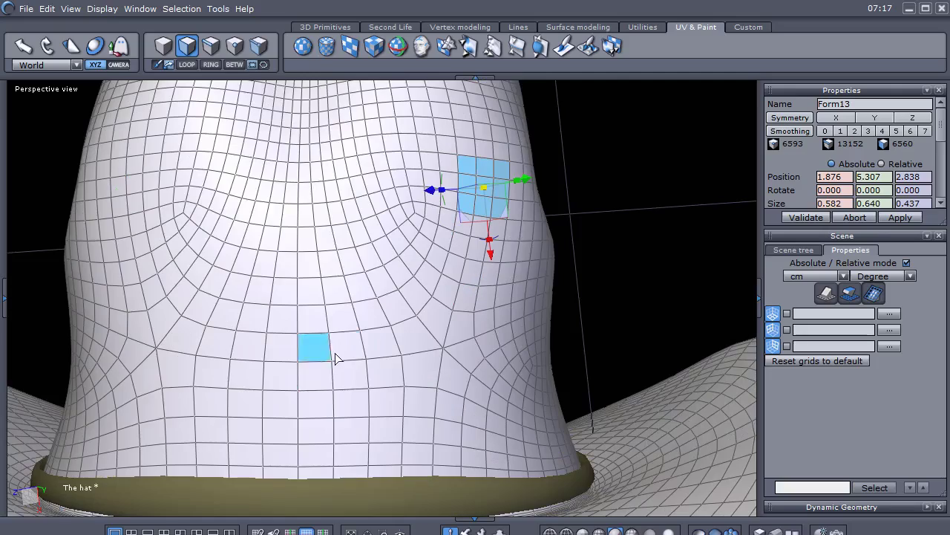
{"action": "middle_click_drag", "start_coordinate": [585, 281], "coordinate": [375, 350]}
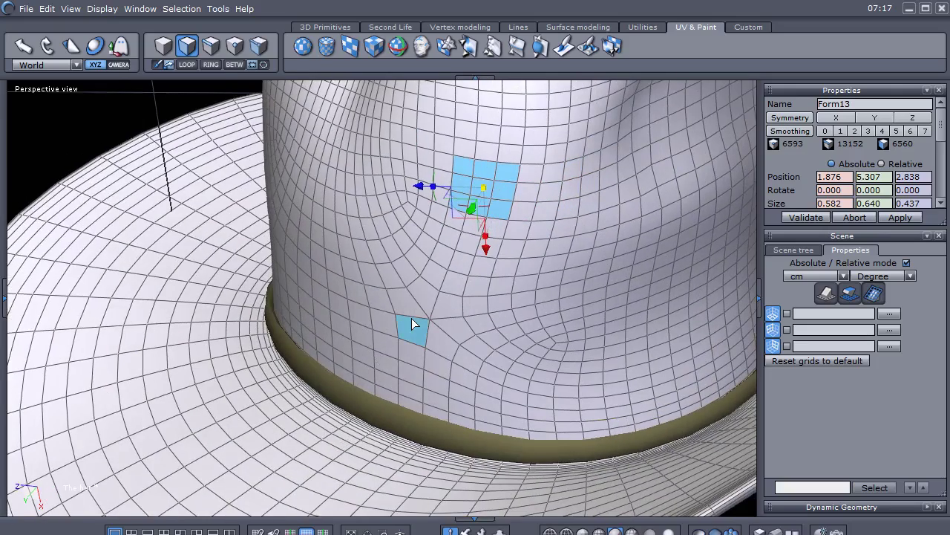
{"action": "scroll", "coordinate": [411, 318], "scroll_direction": "down", "scroll_amount": 5}
{"action": "scroll", "coordinate": [344, 392], "scroll_direction": "up", "scroll_amount": 5}
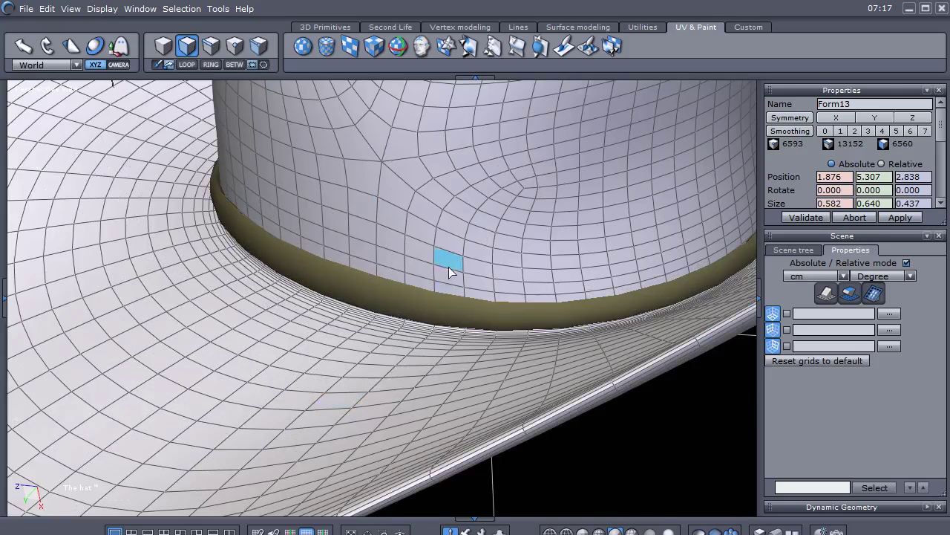
Delete the selected three-by-three block of faces to reopen the square hole in Form13's crown.
{"action": "key", "text": "f"}
{"action": "scroll", "coordinate": [451, 379], "scroll_direction": "up", "scroll_amount": 5}
{"action": "middle_click_drag", "start_coordinate": [409, 338], "coordinate": [552, 390]}
{"action": "scroll", "coordinate": [552, 366], "scroll_direction": "down", "scroll_amount": 2}
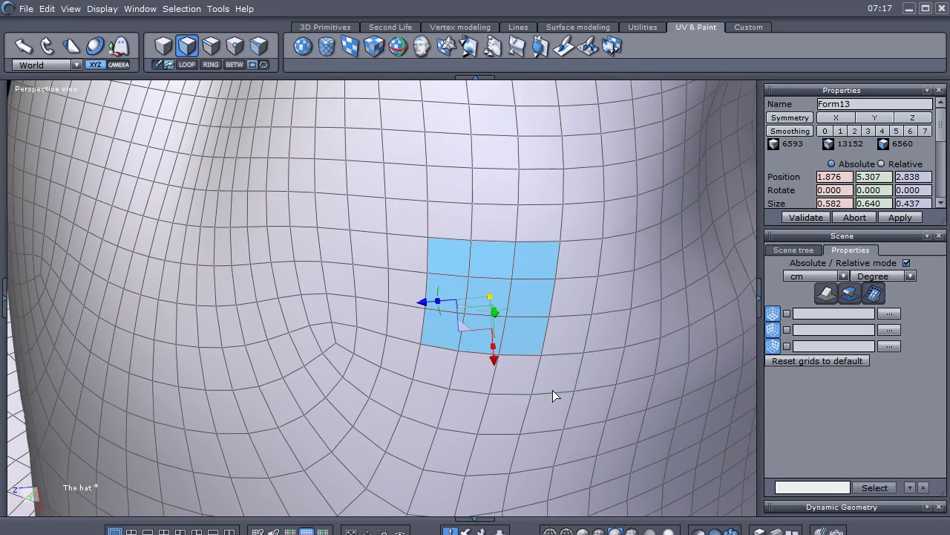
{"action": "key", "text": "Delete"}
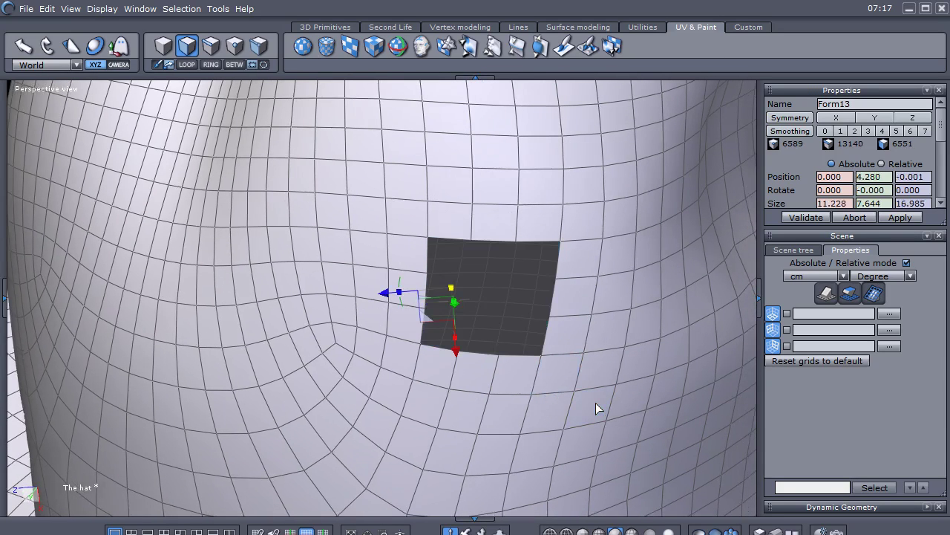
{"action": "left_click", "coordinate": [523, 28]}
{"action": "mouse_move", "coordinate": [448, 48]}
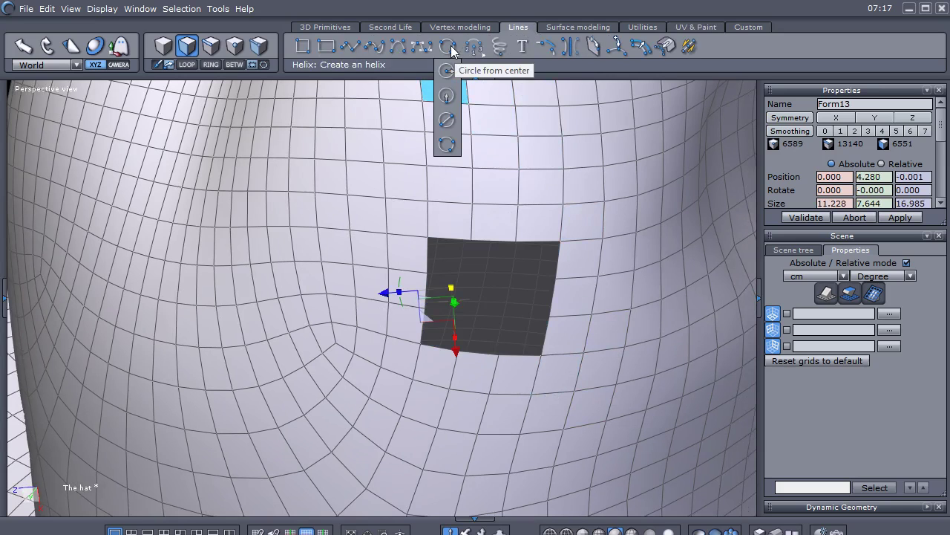
{"action": "left_click", "coordinate": [444, 145]}
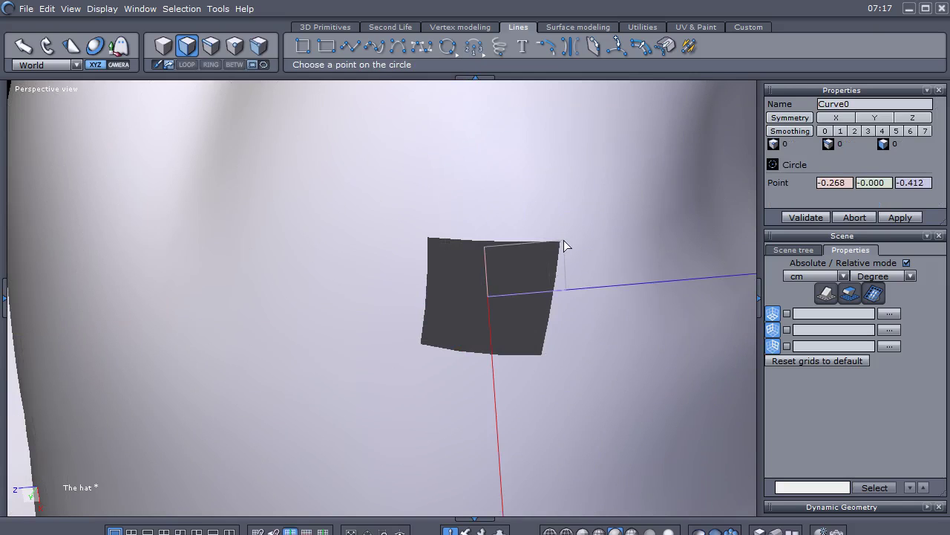
{"action": "key", "text": "Escape"}
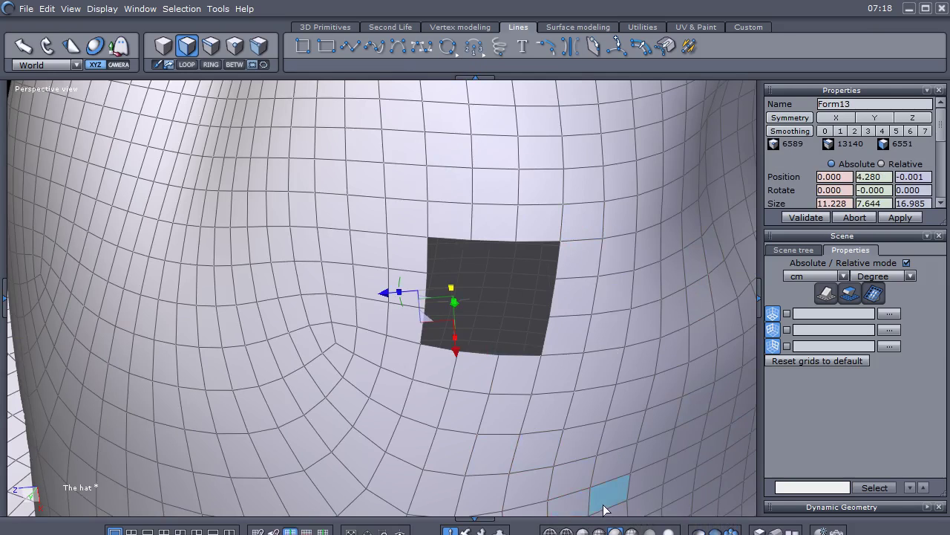
Draw a 12-point circle through three edge points of the square opening: one on its top edge, one on its right edge, one on its bottom edge.
{"action": "scroll", "coordinate": [603, 511], "scroll_direction": "down", "scroll_amount": 3}
{"action": "scroll", "coordinate": [518, 406], "scroll_direction": "up", "scroll_amount": 5}
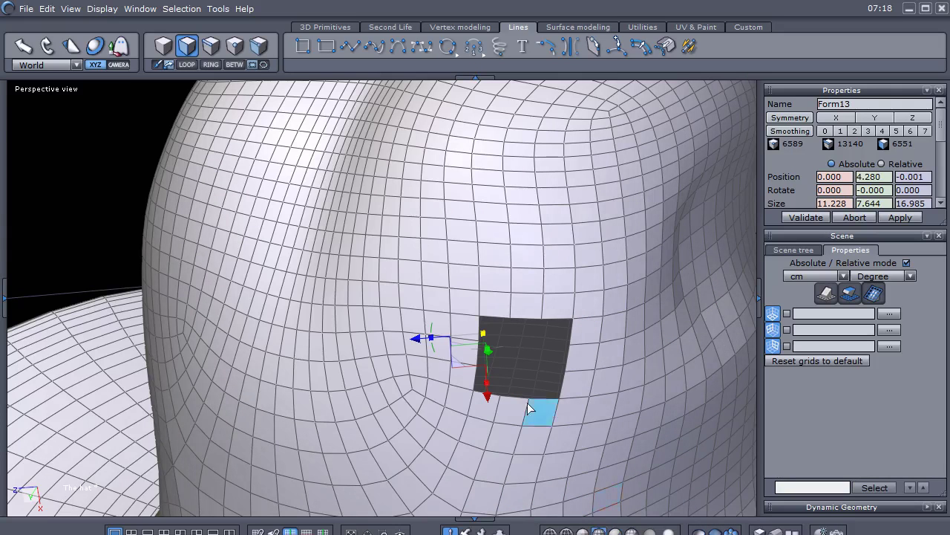
{"action": "scroll", "coordinate": [490, 403], "scroll_direction": "down", "scroll_amount": 2}
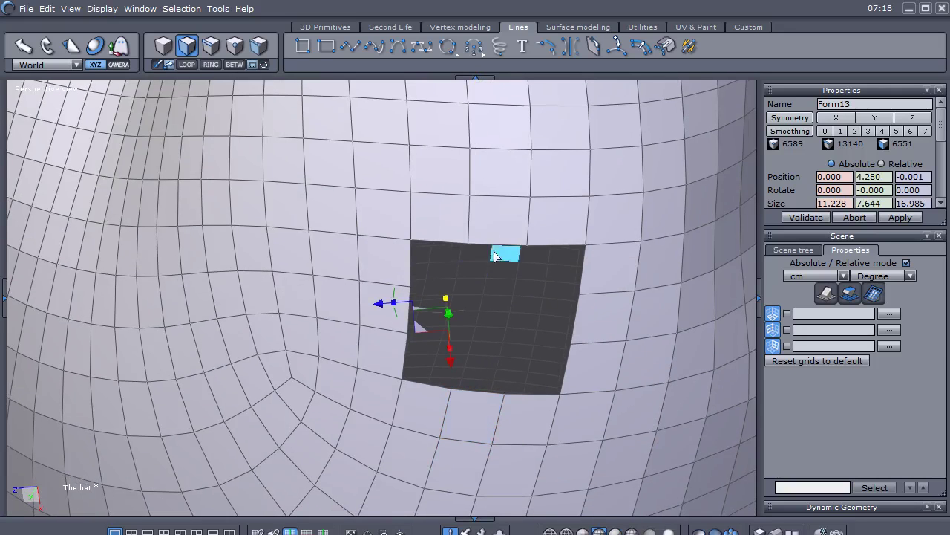
{"action": "left_click", "coordinate": [448, 48]}
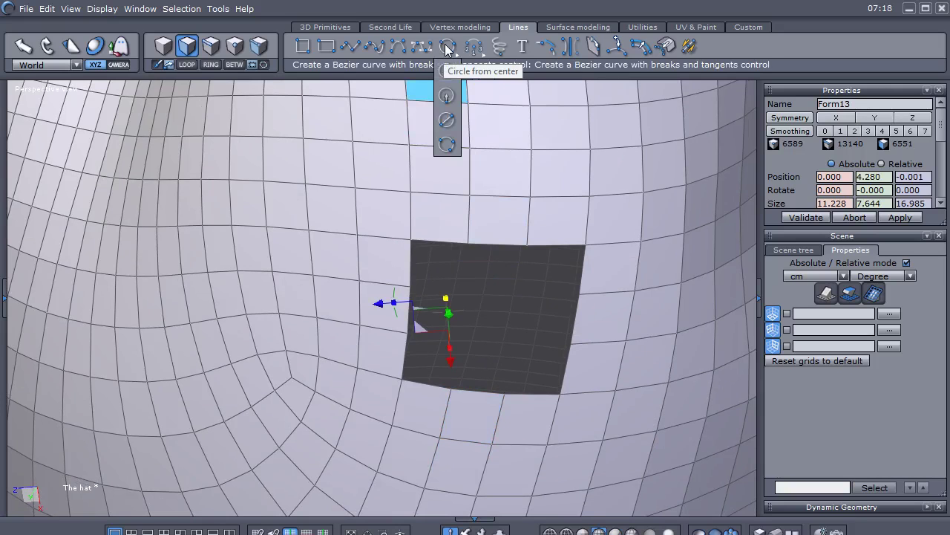
{"action": "left_click", "coordinate": [447, 145]}
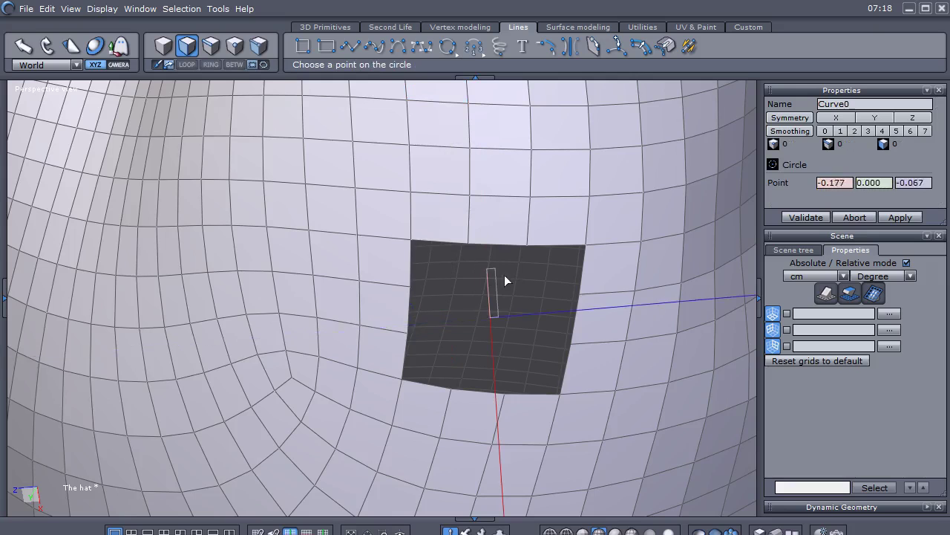
{"action": "left_click", "coordinate": [469, 242]}
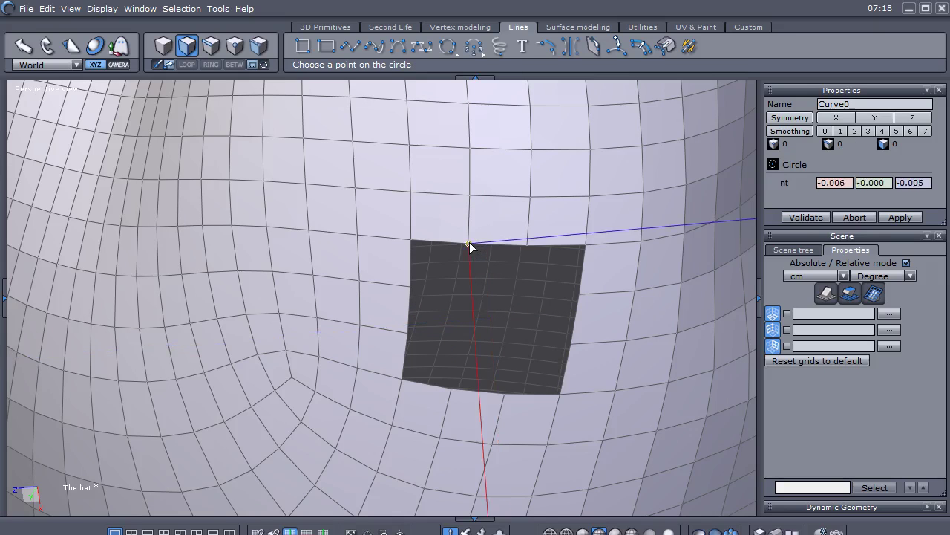
{"action": "left_click", "coordinate": [571, 344]}
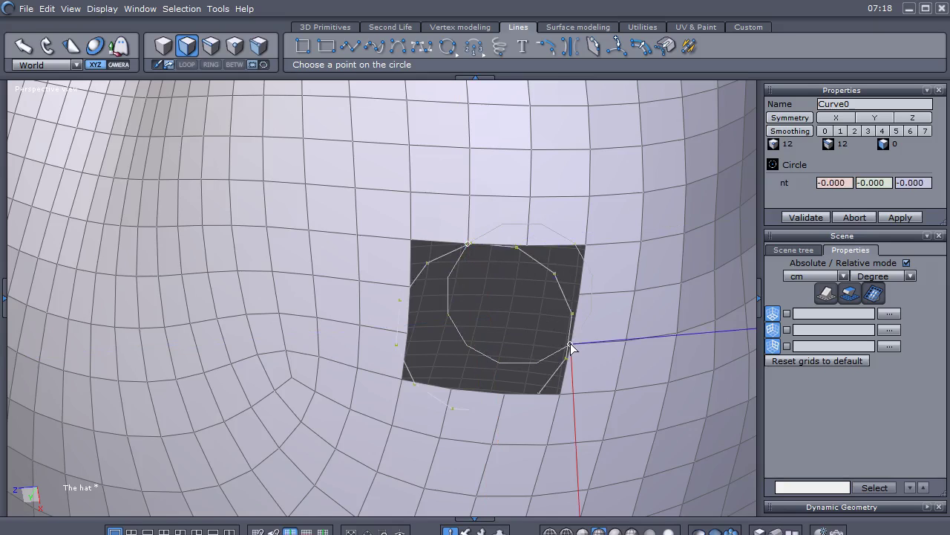
{"action": "left_click", "coordinate": [450, 389]}
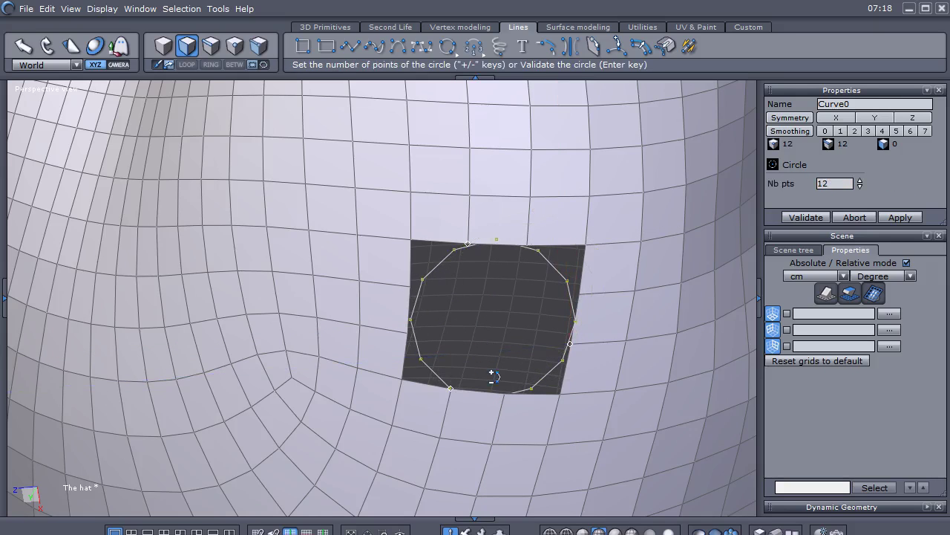
{"action": "left_click", "coordinate": [794, 218]}
Select Form13 instead of the new circle and switch to point selection around the square opening.
{"action": "middle_click_drag", "start_coordinate": [697, 318], "coordinate": [588, 403]}
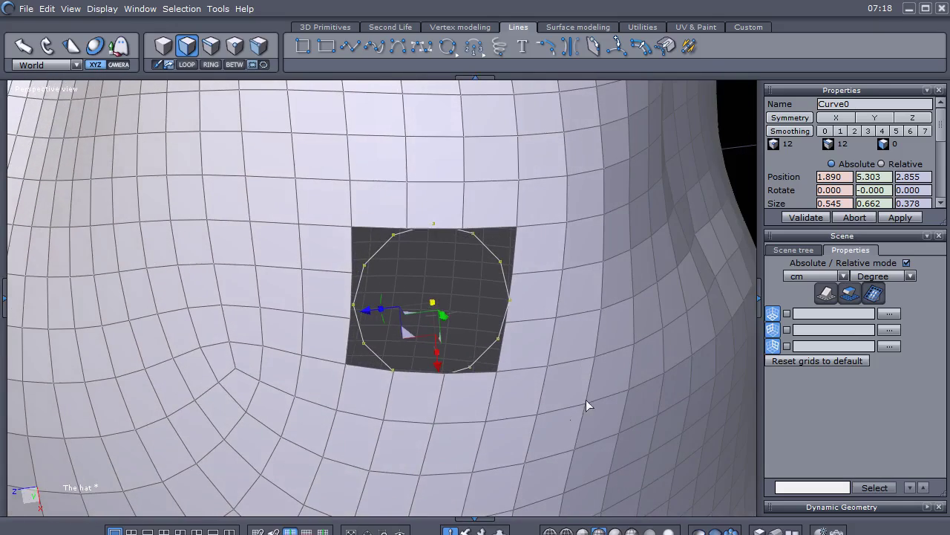
{"action": "left_click", "coordinate": [777, 252]}
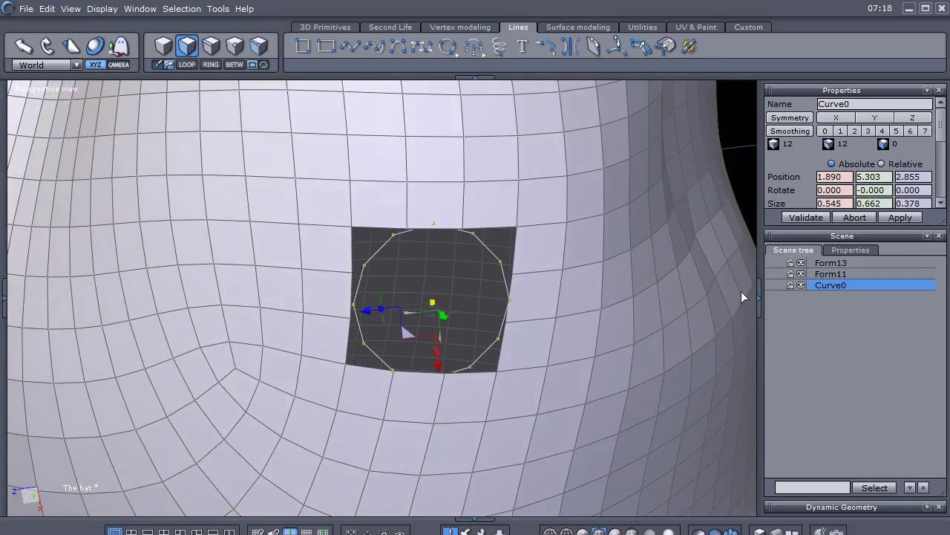
{"action": "left_click", "coordinate": [831, 263]}
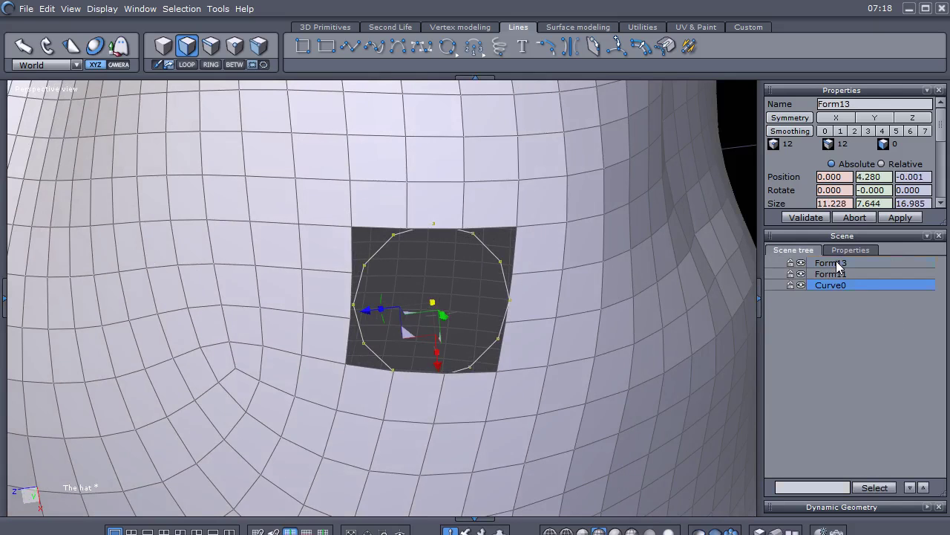
{"action": "middle_click_drag", "start_coordinate": [400, 321], "coordinate": [450, 332]}
{"action": "right_click", "coordinate": [514, 315]}
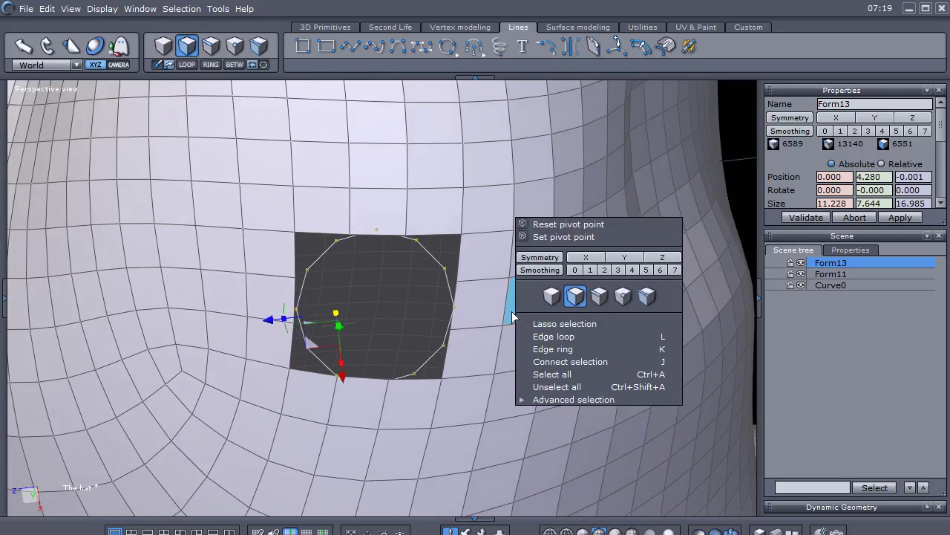
{"action": "left_click", "coordinate": [611, 297]}
{"action": "scroll", "coordinate": [394, 282], "scroll_direction": "up", "scroll_amount": 5}
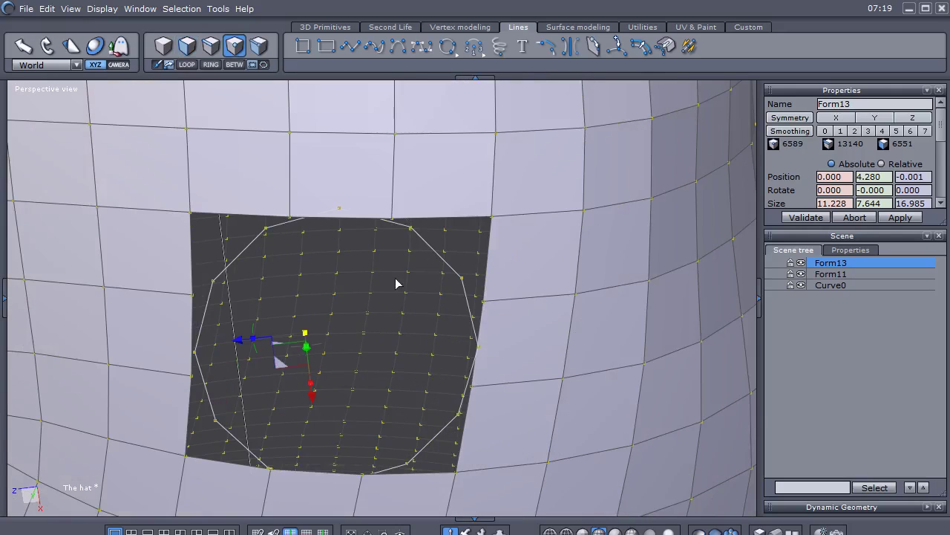
{"action": "middle_click_drag", "start_coordinate": [400, 279], "coordinate": [404, 276]}
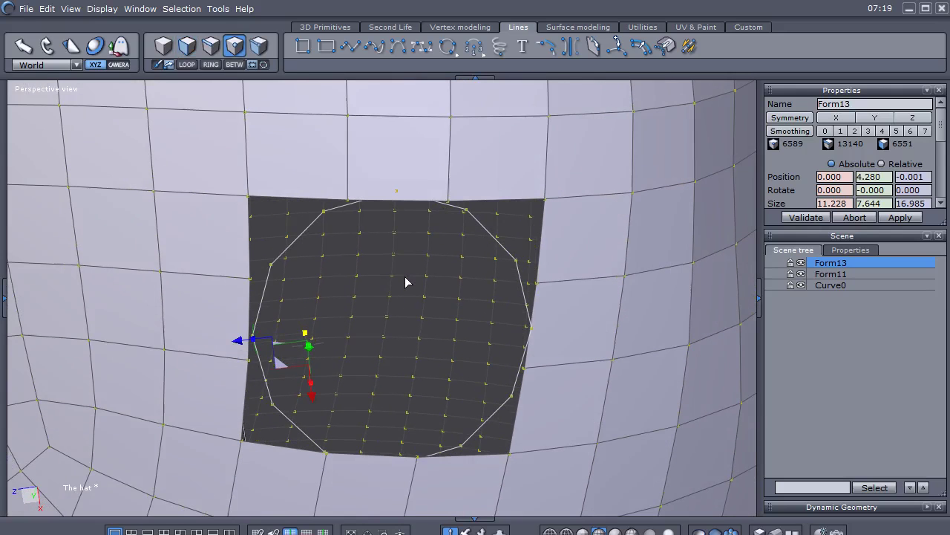
Switch the scene from the custom working plane back to the default working plane.
{"action": "left_click", "coordinate": [348, 201]}
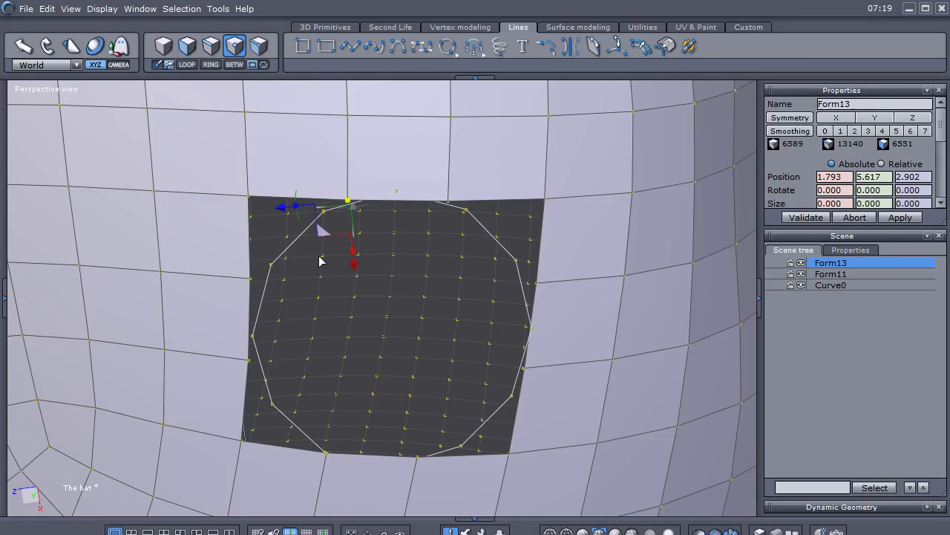
{"action": "left_click", "coordinate": [844, 250]}
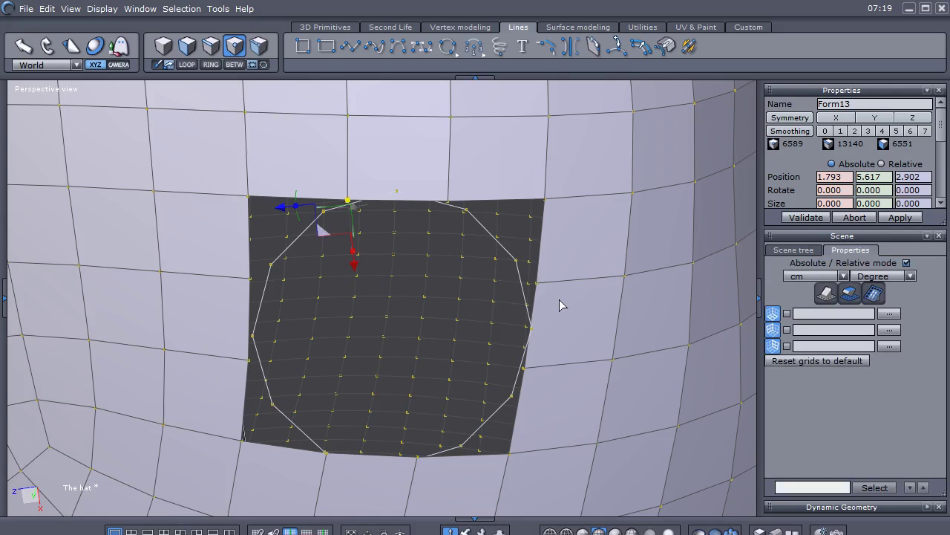
{"action": "left_click", "coordinate": [824, 297]}
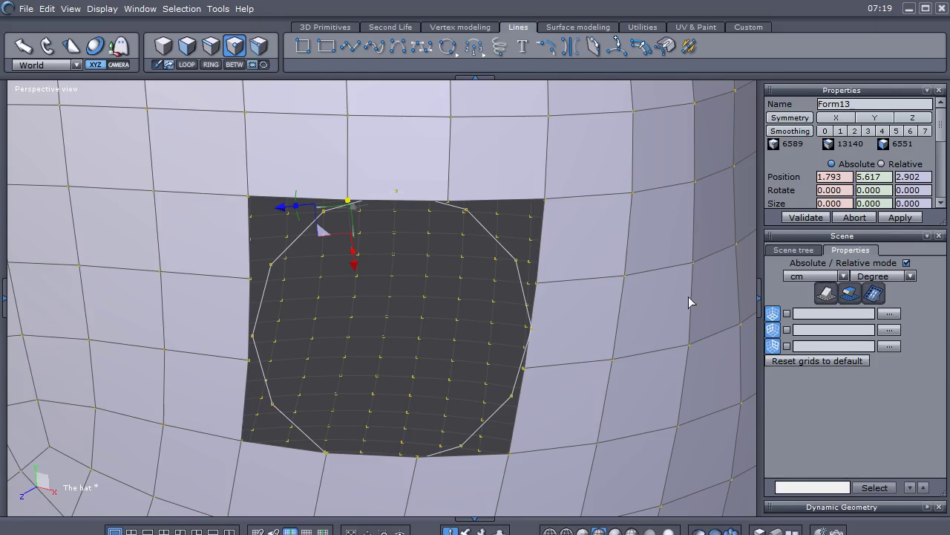
{"action": "left_click", "coordinate": [577, 312]}
Examine the circle in the square opening and the whole hat, from far away and close up.
{"action": "scroll", "coordinate": [566, 313], "scroll_direction": "down", "scroll_amount": 2}
{"action": "scroll", "coordinate": [561, 310], "scroll_direction": "down", "scroll_amount": 5}
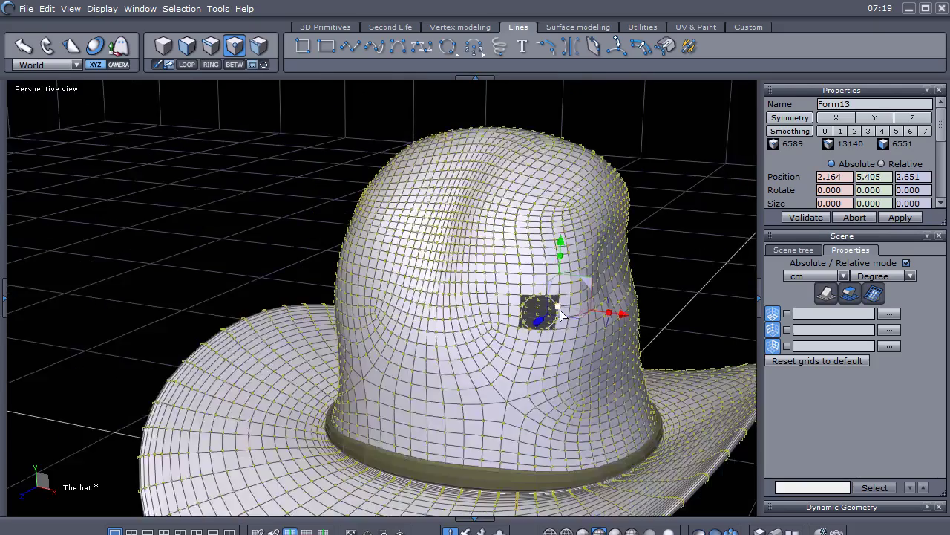
{"action": "middle_click_drag", "start_coordinate": [633, 331], "coordinate": [632, 295]}
{"action": "scroll", "coordinate": [620, 286], "scroll_direction": "up", "scroll_amount": 5}
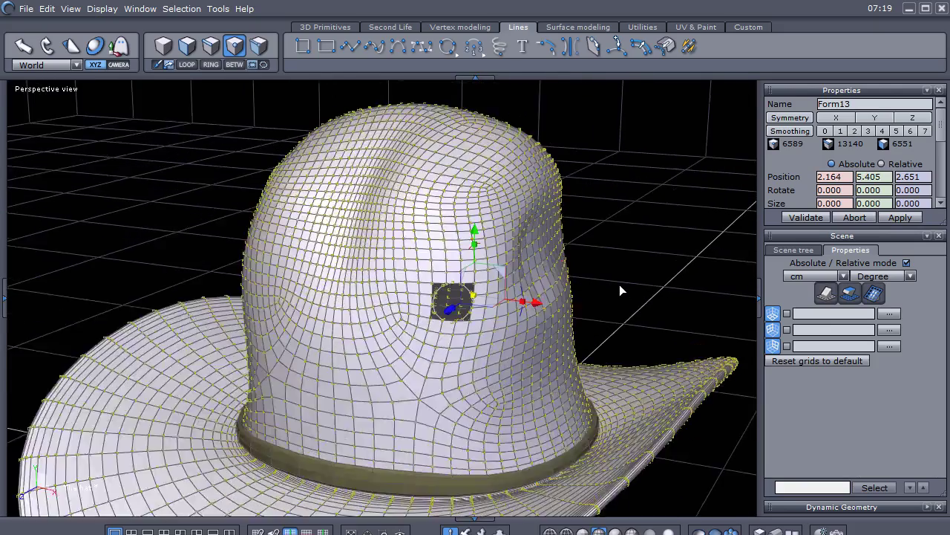
{"action": "scroll", "coordinate": [614, 290], "scroll_direction": "down", "scroll_amount": 6}
{"action": "mouse_move", "coordinate": [617, 286]}
{"action": "middle_mouse_down"}
{"action": "mouse_move", "coordinate": [599, 288]}
{"action": "mouse_move", "coordinate": [617, 287]}
{"action": "middle_mouse_up"}
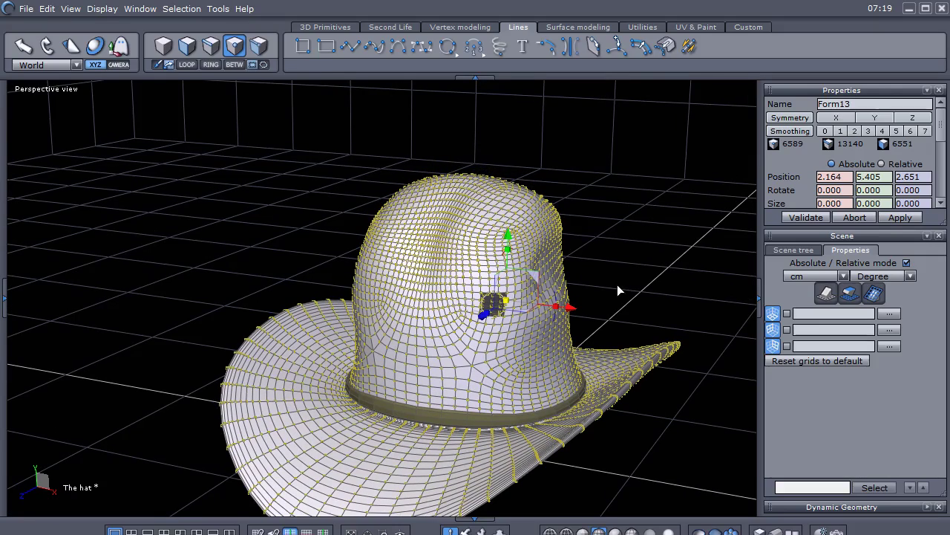
{"action": "scroll", "coordinate": [602, 287], "scroll_direction": "up", "scroll_amount": 8}
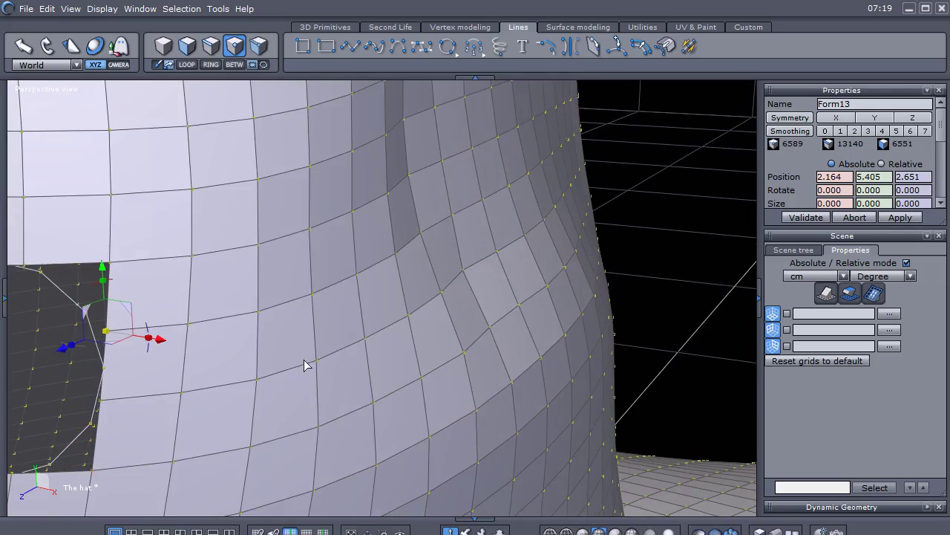
{"action": "scroll", "coordinate": [309, 357], "scroll_direction": "down", "scroll_amount": 3}
{"action": "middle_click_drag", "start_coordinate": [309, 358], "coordinate": [480, 314]}
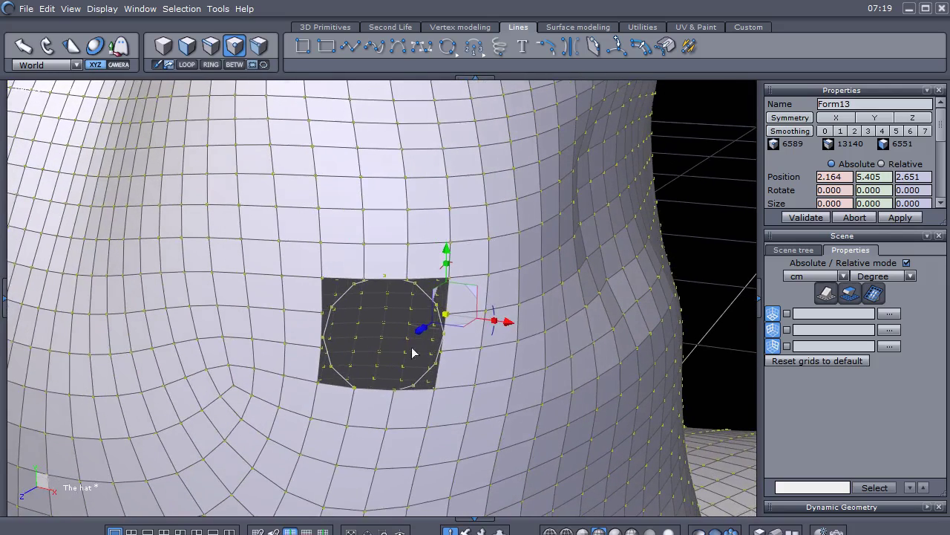
{"action": "scroll", "coordinate": [390, 341], "scroll_direction": "up", "scroll_amount": 3}
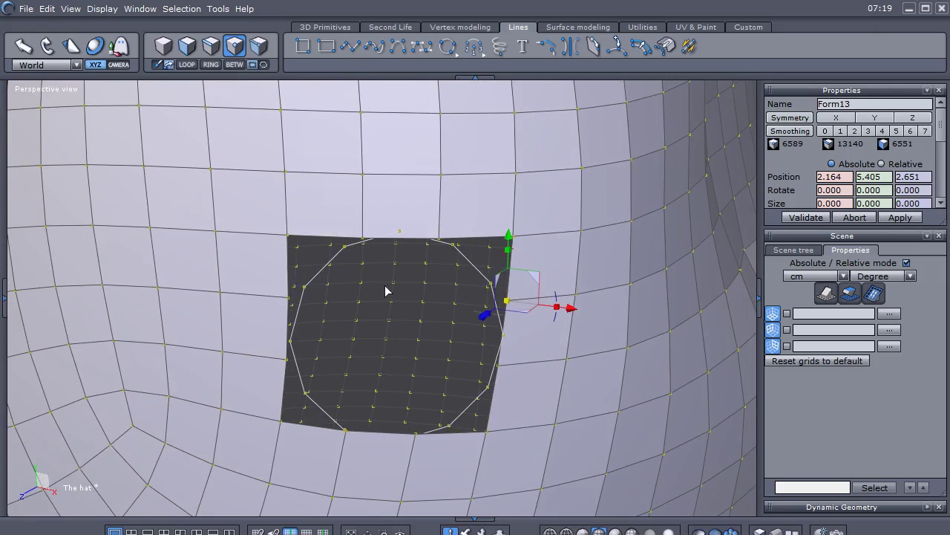
{"action": "scroll", "coordinate": [375, 290], "scroll_direction": "up", "scroll_amount": 3}
{"action": "scroll", "coordinate": [372, 290], "scroll_direction": "down", "scroll_amount": 3}
{"action": "scroll", "coordinate": [377, 297], "scroll_direction": "up", "scroll_amount": 1}
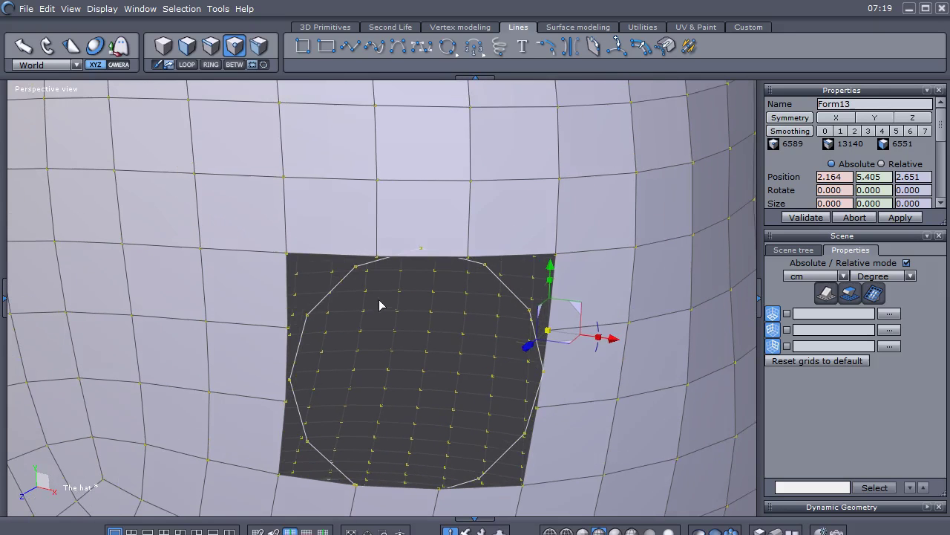
Move the two middle points and the right corner point of the opening's top edge onto the circle's upper points.
{"action": "left_click", "coordinate": [377, 260]}
{"action": "scroll", "coordinate": [393, 291], "scroll_direction": "up", "scroll_amount": 2}
{"action": "scroll", "coordinate": [392, 290], "scroll_direction": "down", "scroll_amount": 2}
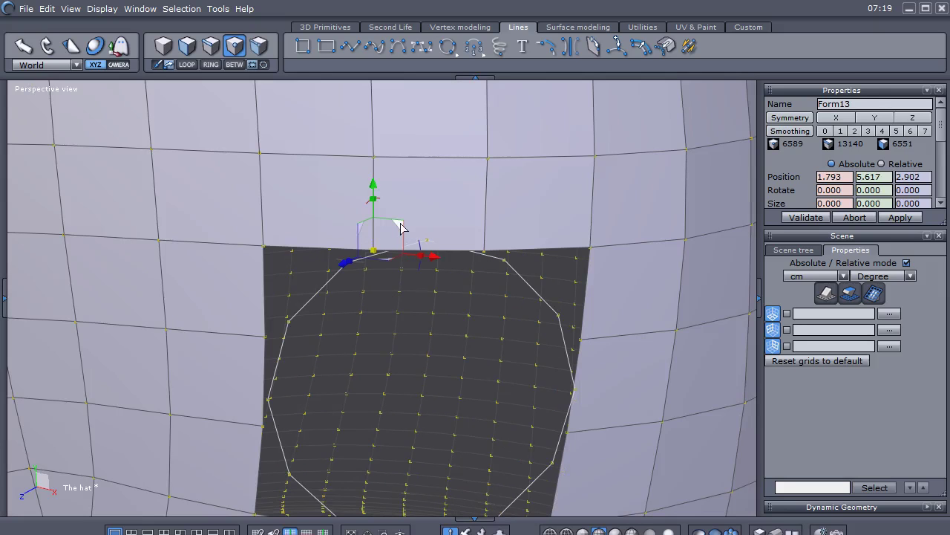
{"action": "left_click_drag", "start_coordinate": [401, 228], "coordinate": [375, 240]}
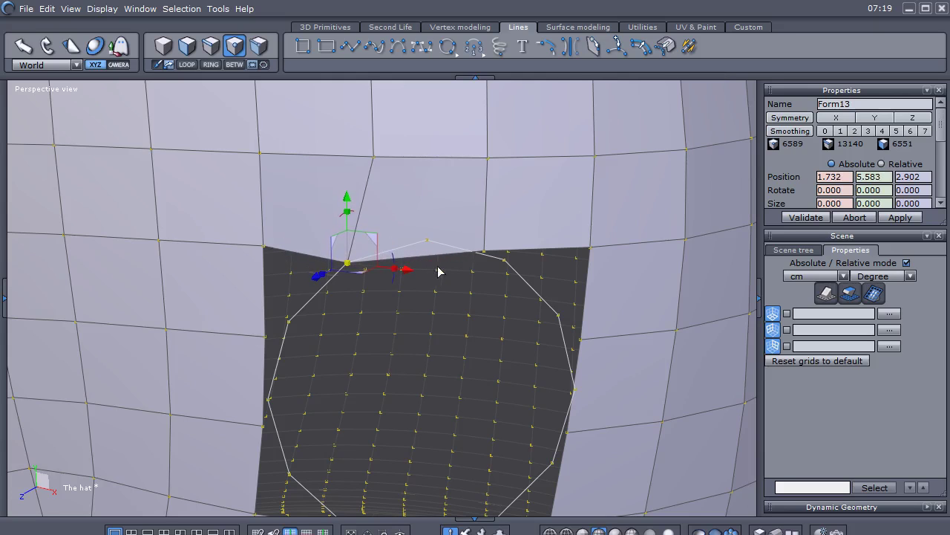
{"action": "left_click", "coordinate": [483, 255]}
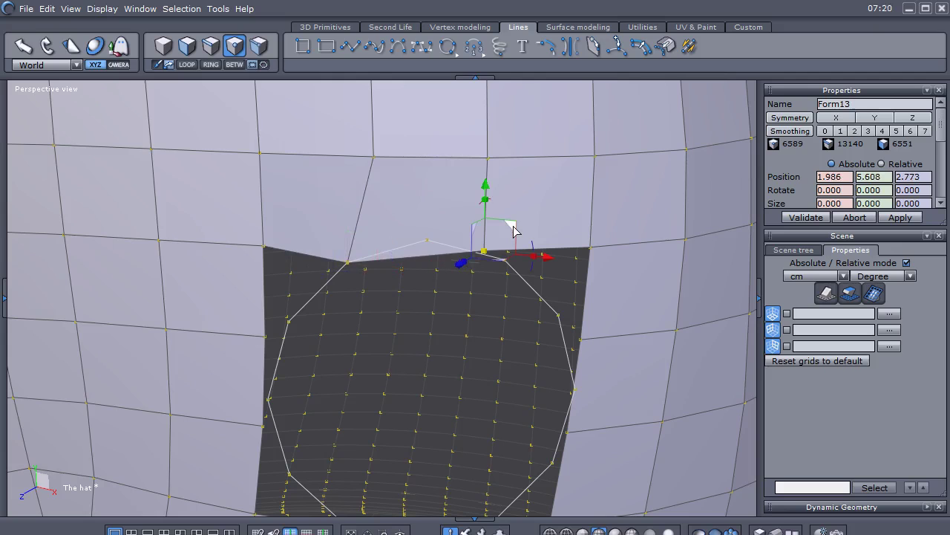
{"action": "left_click_drag", "start_coordinate": [514, 230], "coordinate": [453, 221]}
{"action": "left_click", "coordinate": [588, 253]}
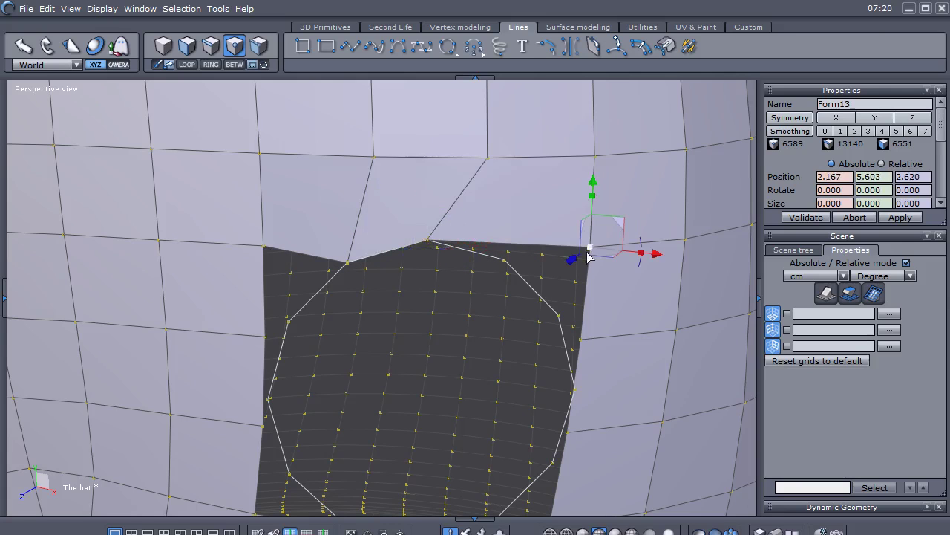
{"action": "left_click_drag", "start_coordinate": [619, 222], "coordinate": [526, 239]}
Move the two middle points of the opening's right edge and its lower right corner onto the matching circle points.
{"action": "left_click", "coordinate": [580, 340]}
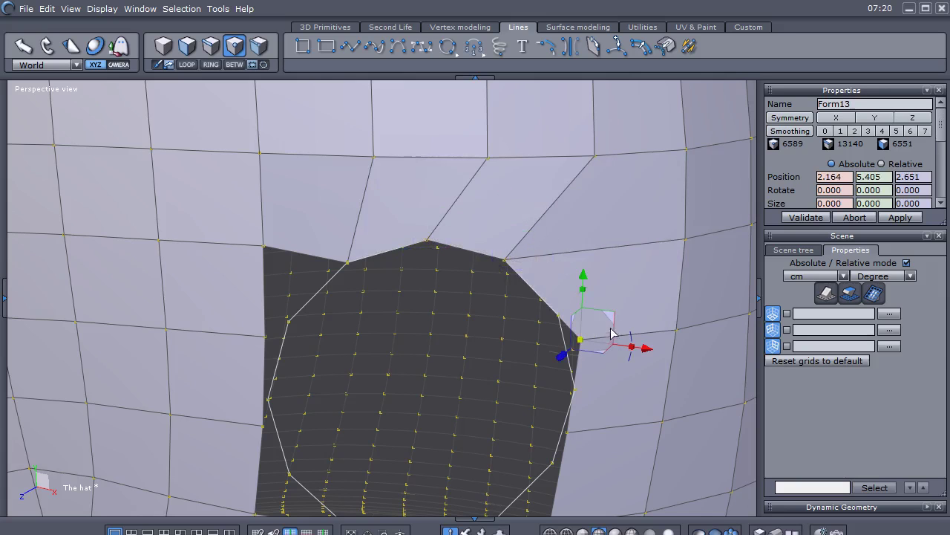
{"action": "left_click_drag", "start_coordinate": [610, 318], "coordinate": [593, 295]}
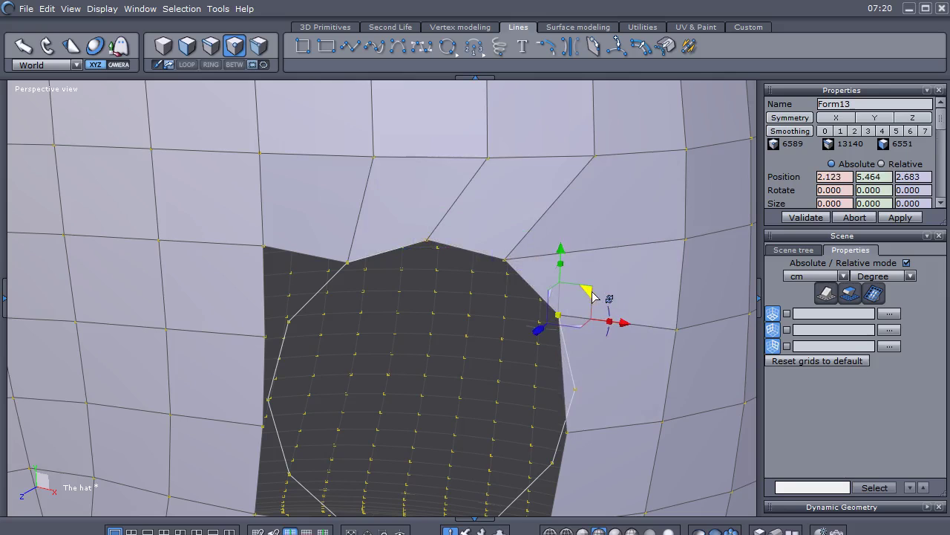
{"action": "left_click", "coordinate": [566, 432]}
{"action": "left_click_drag", "start_coordinate": [596, 409], "coordinate": [603, 367]}
{"action": "middle_click_drag", "start_coordinate": [496, 413], "coordinate": [494, 374]}
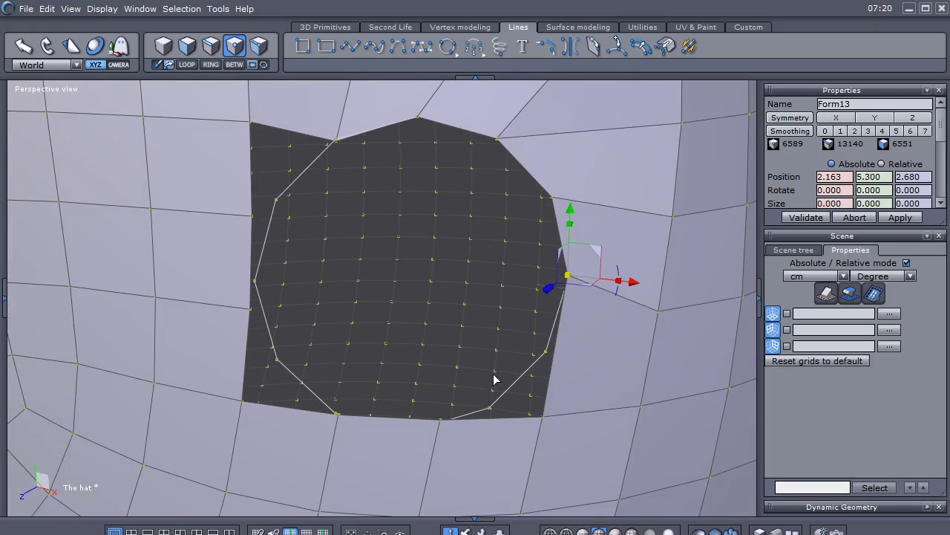
{"action": "left_click", "coordinate": [543, 416]}
{"action": "left_click_drag", "start_coordinate": [570, 393], "coordinate": [570, 354]}
Move the two middle points of the opening's bottom edge onto the circle's lower points, undoing a misplaced move on the way.
{"action": "left_click", "coordinate": [442, 422]}
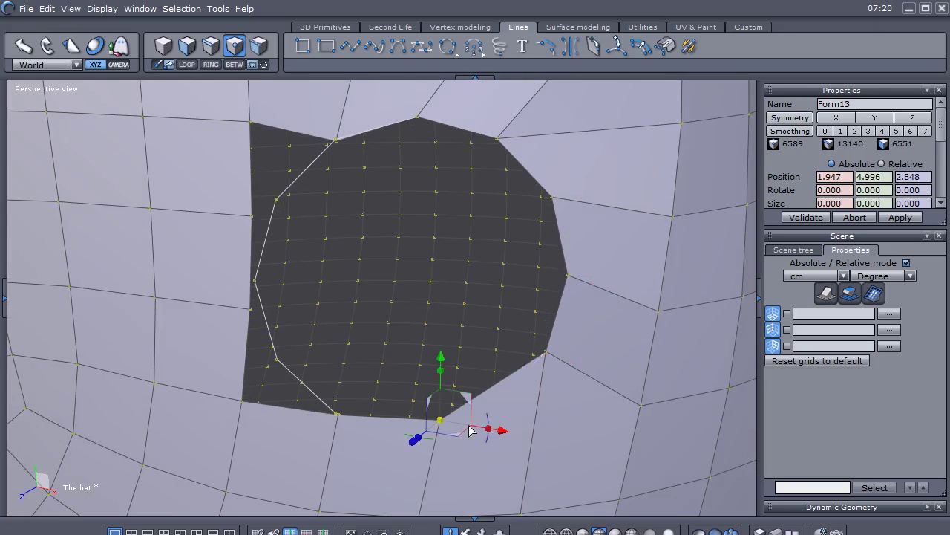
{"action": "left_click_drag", "start_coordinate": [479, 402], "coordinate": [524, 391]}
{"action": "middle_click_drag", "start_coordinate": [443, 461], "coordinate": [608, 452]}
{"action": "key", "text": "ctrl+z"}
{"action": "left_click_drag", "start_coordinate": [525, 395], "coordinate": [563, 371]}
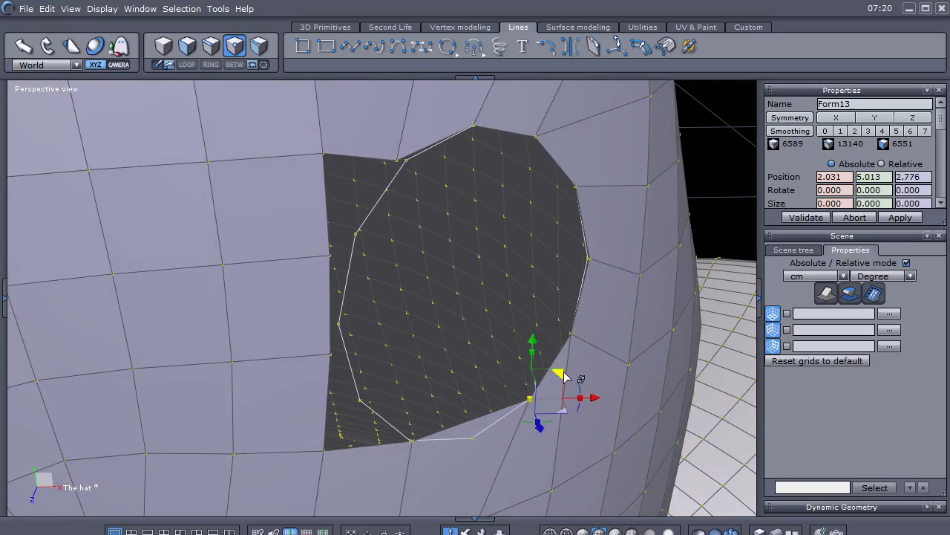
{"action": "left_click", "coordinate": [413, 443]}
{"action": "left_click_drag", "start_coordinate": [443, 417], "coordinate": [505, 415]}
Move the opening's lower left corner, two left-edge points and upper left corner onto the remaining circle points.
{"action": "middle_click_drag", "start_coordinate": [445, 463], "coordinate": [306, 427]}
{"action": "left_click", "coordinate": [301, 407]}
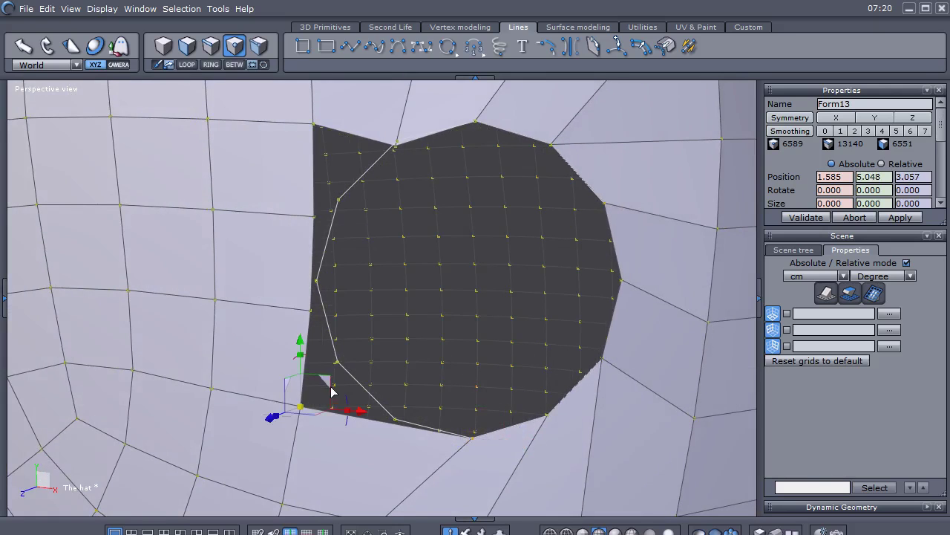
{"action": "mouse_move", "coordinate": [329, 382]}
{"action": "left_mouse_down"}
{"action": "mouse_move", "coordinate": [420, 403]}
{"action": "mouse_move", "coordinate": [423, 392]}
{"action": "left_mouse_up"}
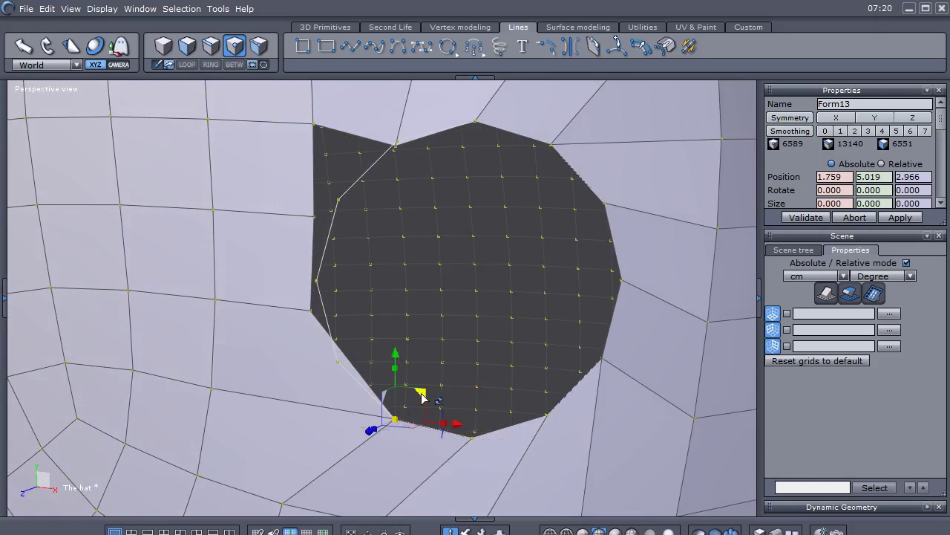
{"action": "left_click", "coordinate": [311, 316]}
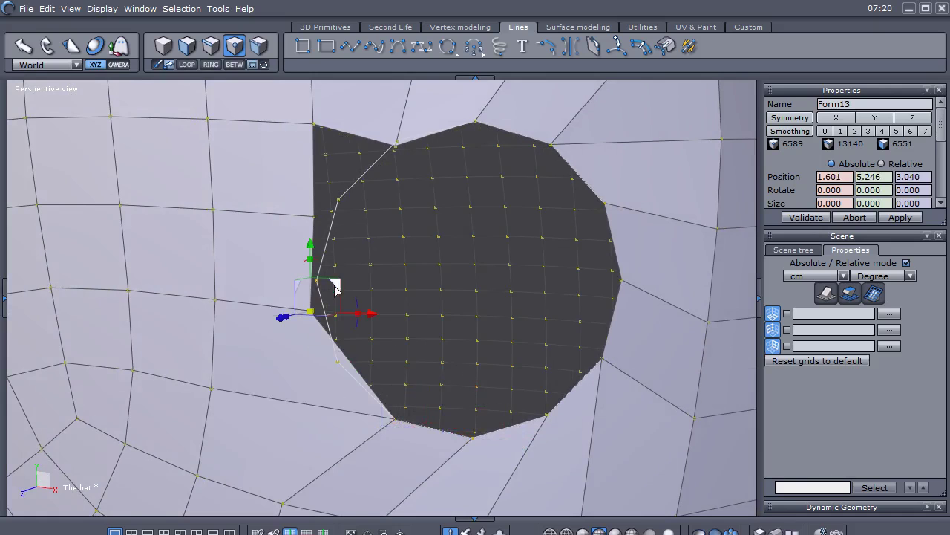
{"action": "left_click_drag", "start_coordinate": [336, 301], "coordinate": [360, 333]}
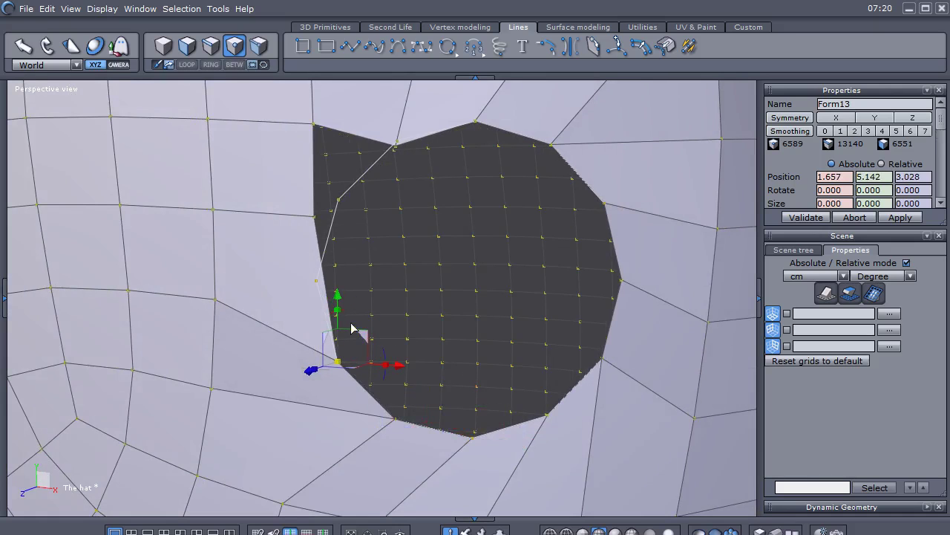
{"action": "left_click", "coordinate": [313, 218]}
{"action": "left_click_drag", "start_coordinate": [335, 191], "coordinate": [340, 256]}
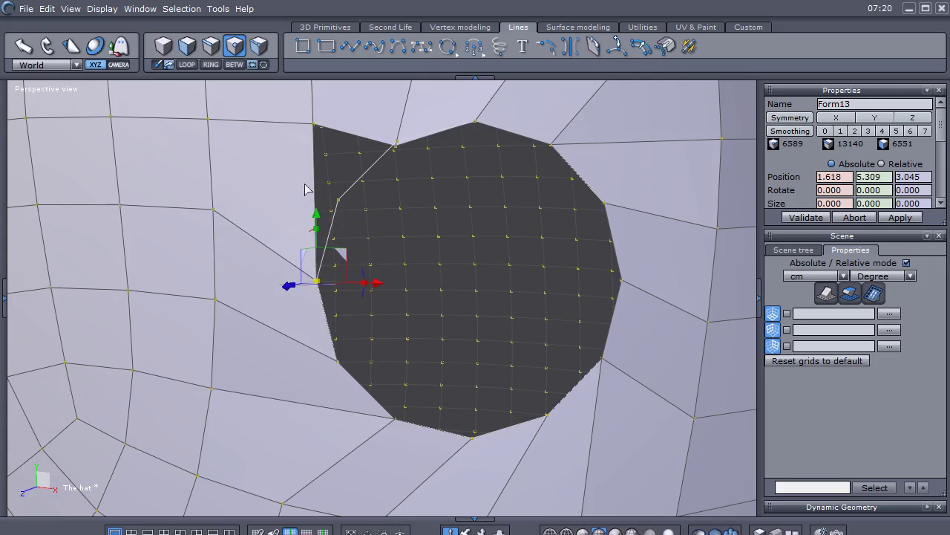
{"action": "left_click", "coordinate": [314, 124]}
{"action": "left_click_drag", "start_coordinate": [340, 99], "coordinate": [365, 173]}
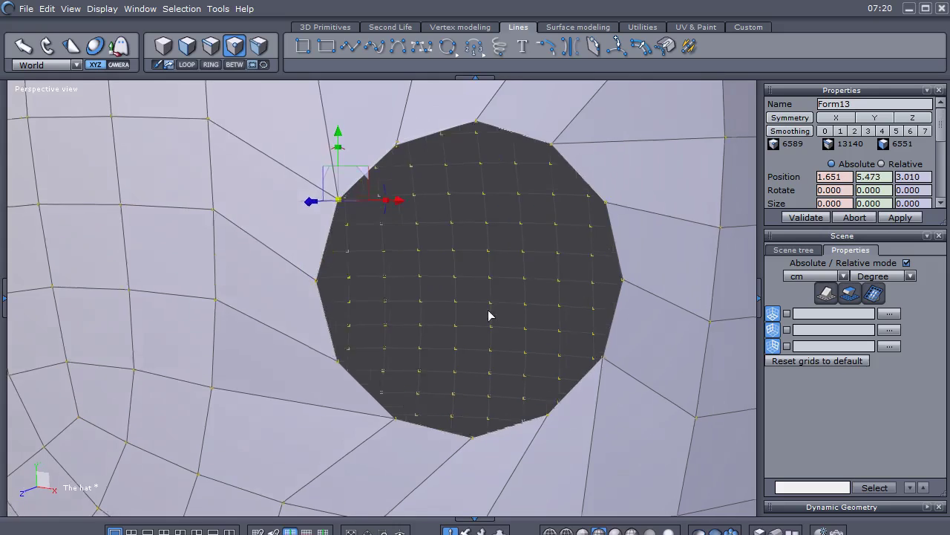
Hide the circle curve Curve0 in the scene.
{"action": "scroll", "coordinate": [404, 325], "scroll_direction": "down", "scroll_amount": 3}
{"action": "middle_click_drag", "start_coordinate": [425, 319], "coordinate": [417, 301]}
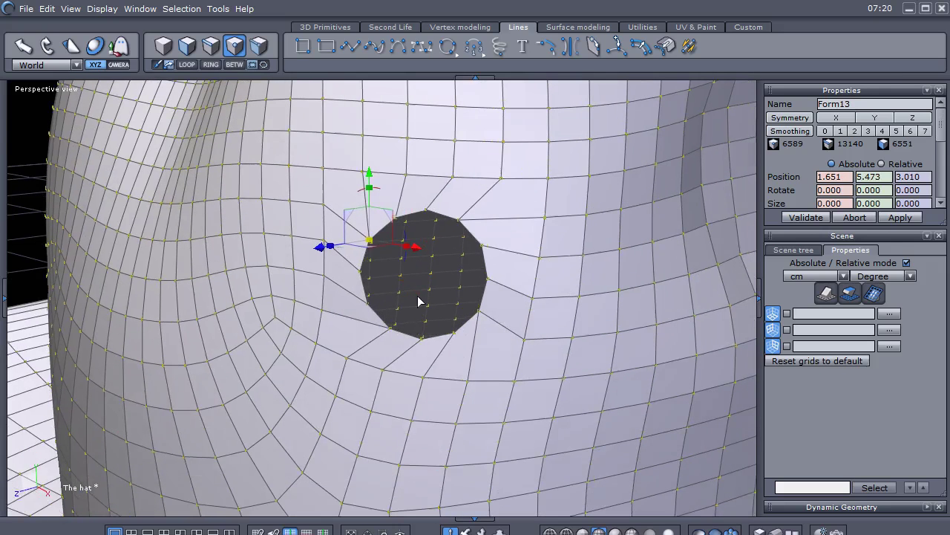
{"action": "left_click", "coordinate": [797, 250]}
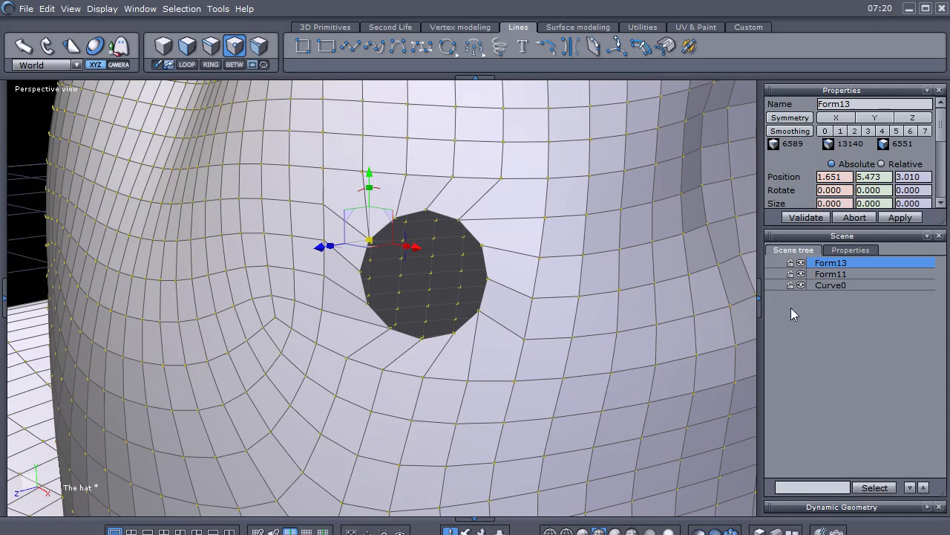
{"action": "left_click", "coordinate": [825, 288]}
{"action": "middle_click_drag", "start_coordinate": [546, 371], "coordinate": [489, 389]}
{"action": "left_click", "coordinate": [801, 285]}
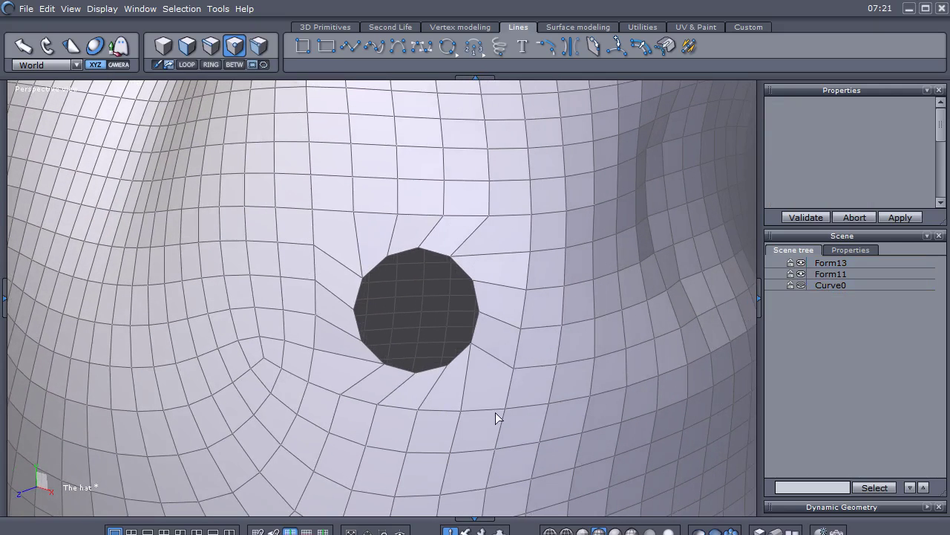
Display the hat in smooth shading without mesh lines and examine the round hole from near and far.
{"action": "left_click", "coordinate": [615, 531]}
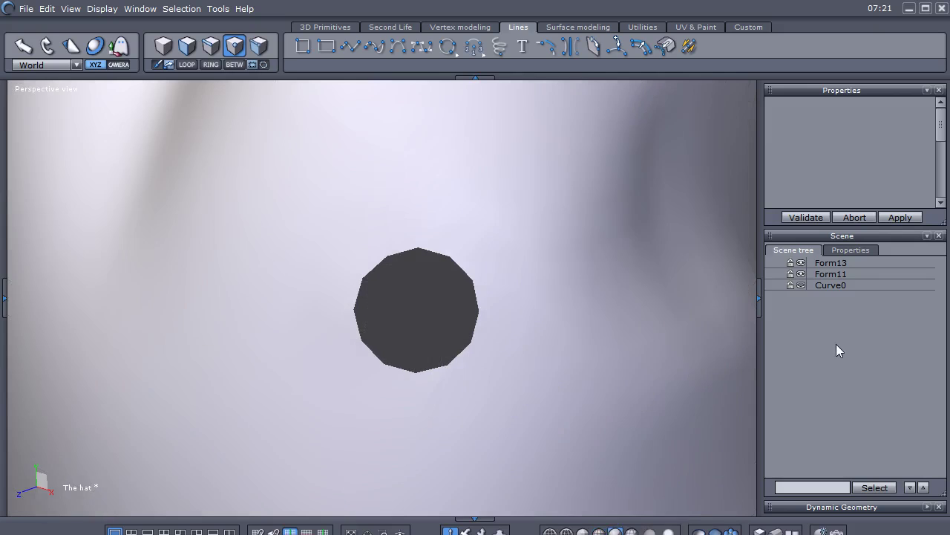
{"action": "scroll", "coordinate": [616, 368], "scroll_direction": "down", "scroll_amount": 3}
{"action": "middle_click_drag", "start_coordinate": [553, 420], "coordinate": [570, 363]}
{"action": "scroll", "coordinate": [598, 365], "scroll_direction": "up", "scroll_amount": 2}
{"action": "scroll", "coordinate": [599, 365], "scroll_direction": "down", "scroll_amount": 3}
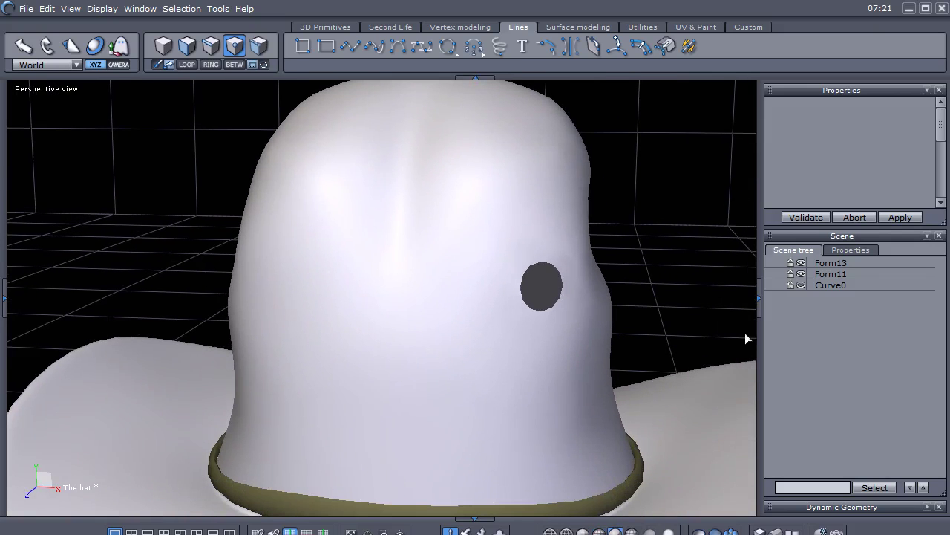
Close the round hole in the hat object Form13 with the Close tool and validate it.
{"action": "left_click", "coordinate": [829, 264]}
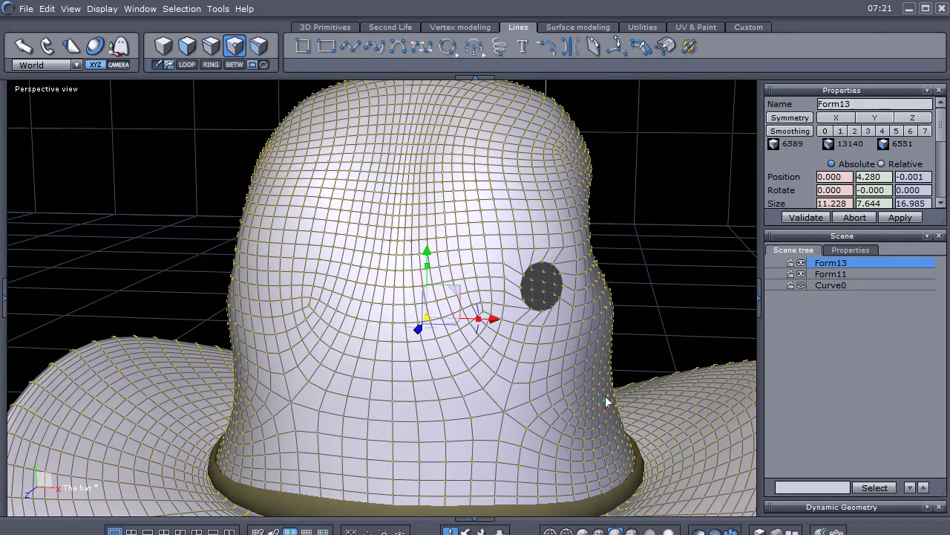
{"action": "scroll", "coordinate": [603, 396], "scroll_direction": "up", "scroll_amount": 3}
{"action": "middle_click_drag", "start_coordinate": [548, 414], "coordinate": [548, 428]}
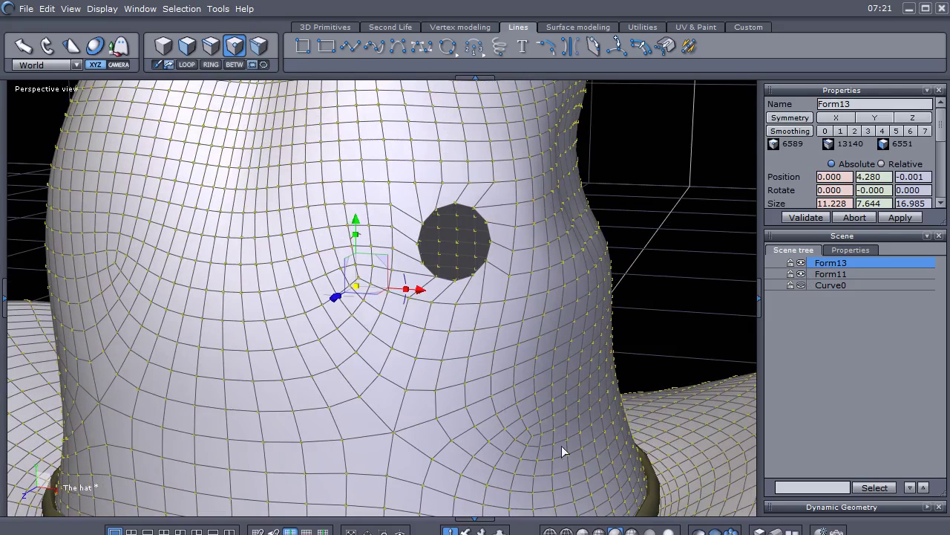
{"action": "scroll", "coordinate": [471, 350], "scroll_direction": "up", "scroll_amount": 4}
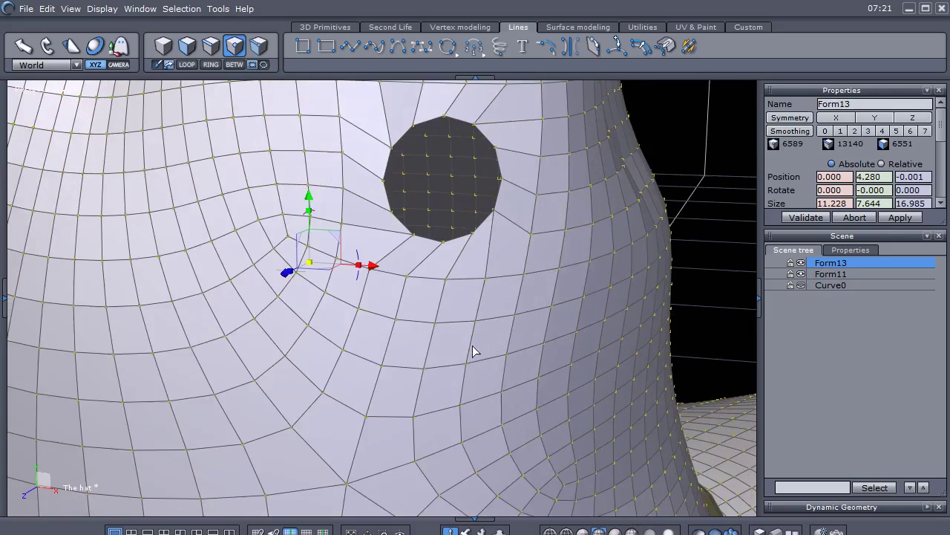
{"action": "scroll", "coordinate": [496, 382], "scroll_direction": "up", "scroll_amount": 4}
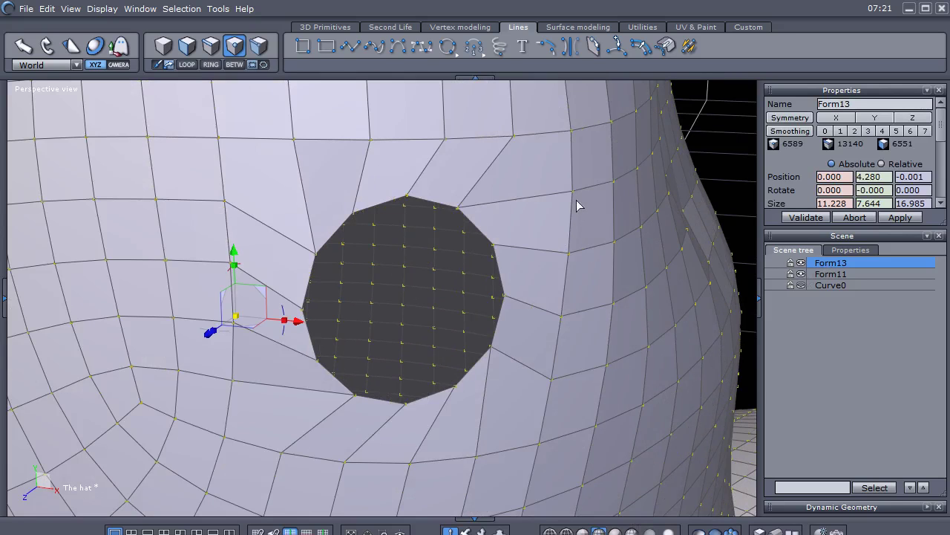
{"action": "left_click", "coordinate": [468, 28]}
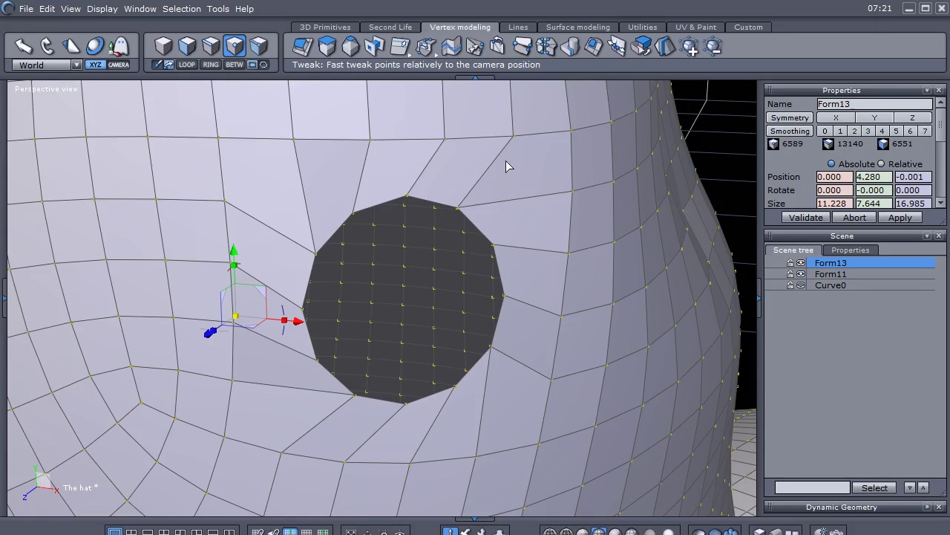
{"action": "left_click", "coordinate": [594, 47]}
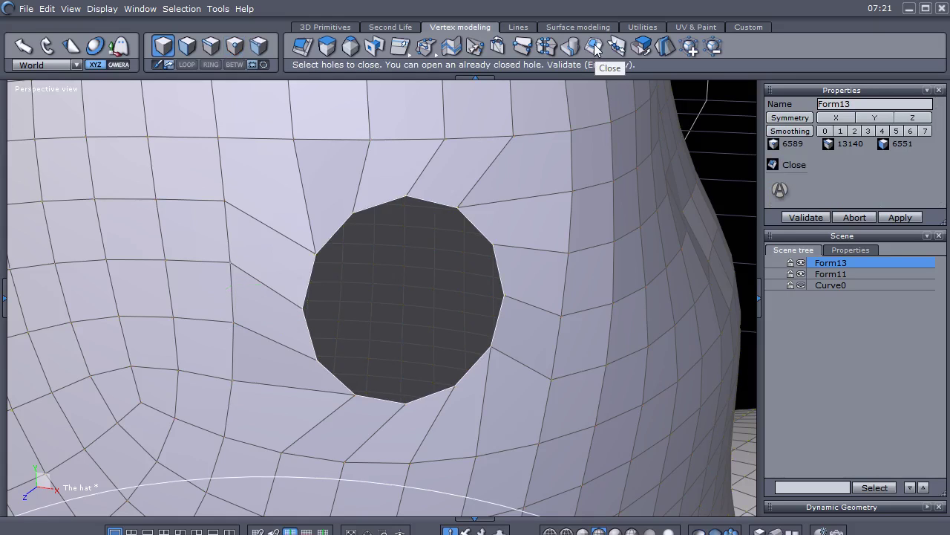
{"action": "left_click", "coordinate": [484, 236]}
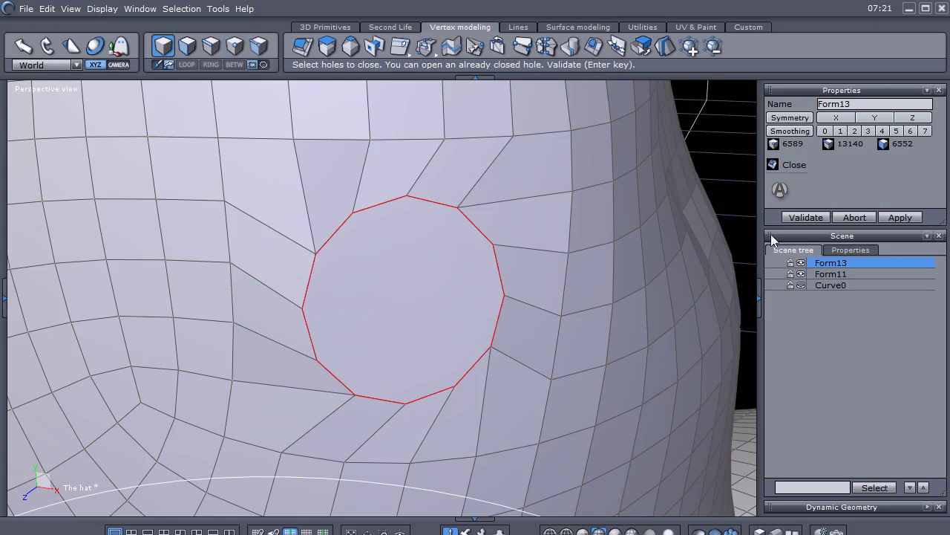
{"action": "left_click", "coordinate": [797, 222]}
Try to select the edges around the closed hole with Edge ring, starting from an edge beside it and one above it.
{"action": "middle_click_drag", "start_coordinate": [465, 376], "coordinate": [435, 331]}
{"action": "scroll", "coordinate": [454, 333], "scroll_direction": "down", "scroll_amount": 3}
{"action": "right_click", "coordinate": [486, 373]}
{"action": "left_click", "coordinate": [569, 359]}
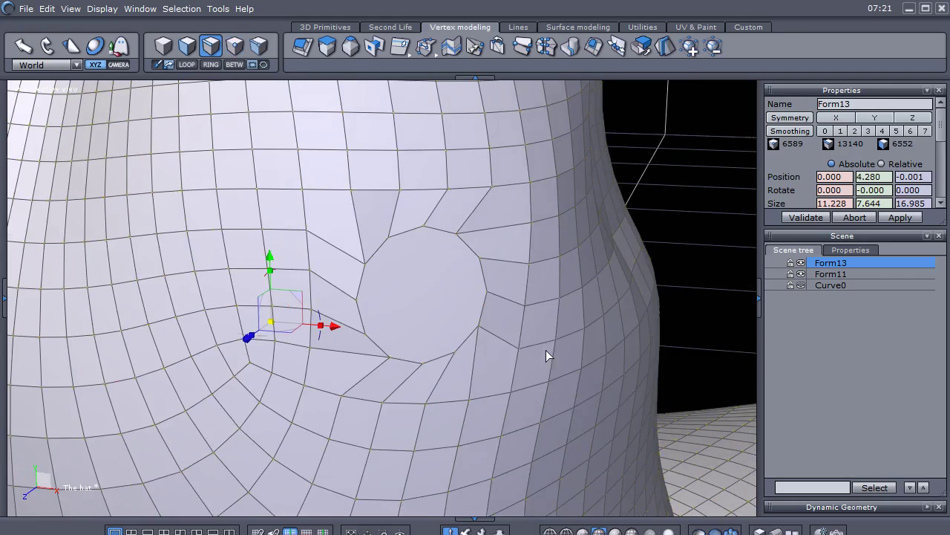
{"action": "left_click", "coordinate": [505, 344]}
{"action": "right_click", "coordinate": [466, 381]}
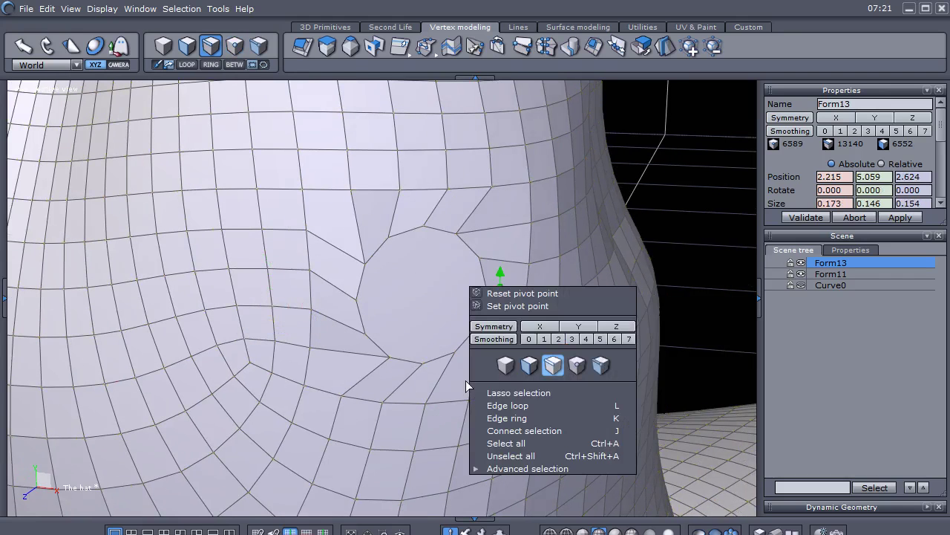
{"action": "left_click", "coordinate": [497, 416]}
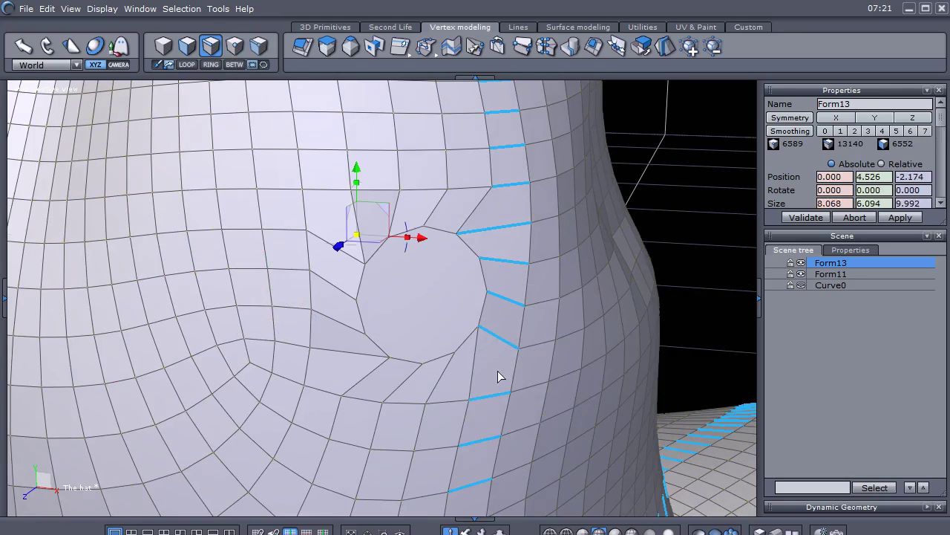
{"action": "left_click", "coordinate": [474, 379]}
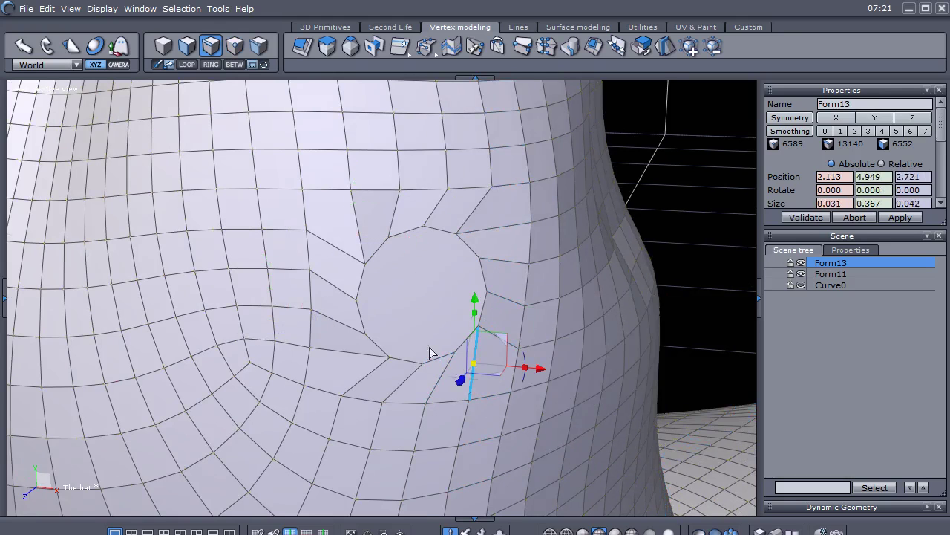
{"action": "left_click", "coordinate": [360, 236]}
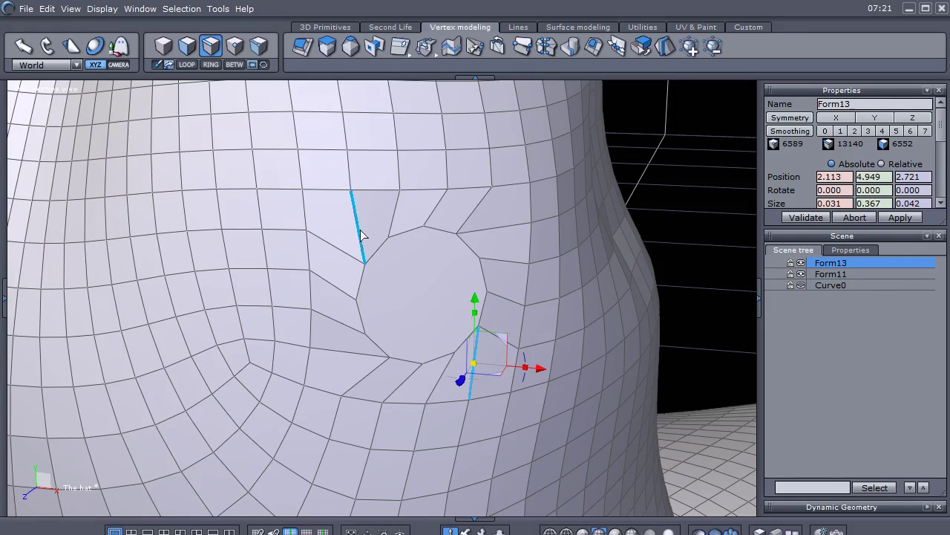
{"action": "right_click", "coordinate": [334, 275]}
{"action": "left_click", "coordinate": [367, 307]}
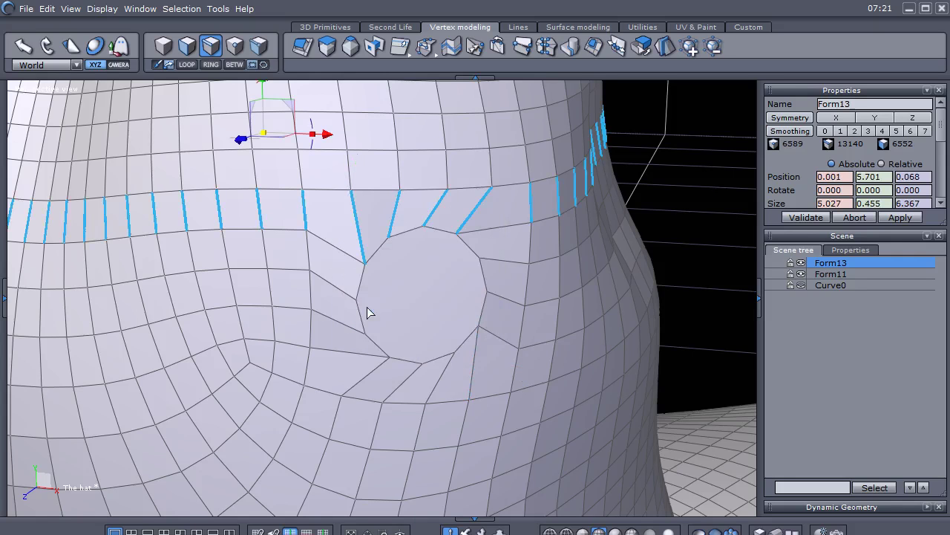
Try to select the closed hole's rim with Edge loop, starting from an upper left rim edge.
{"action": "left_click", "coordinate": [429, 301]}
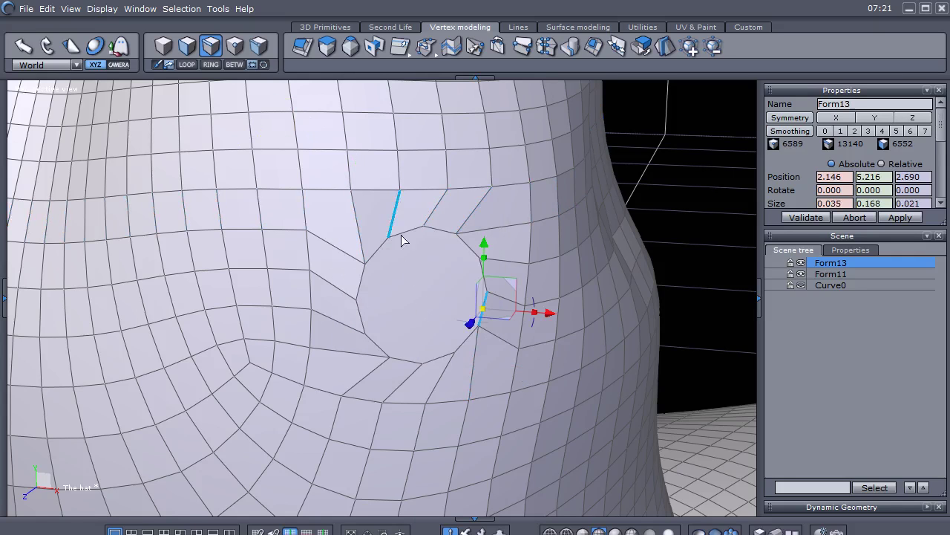
{"action": "left_click", "coordinate": [379, 251]}
{"action": "right_click", "coordinate": [396, 296]}
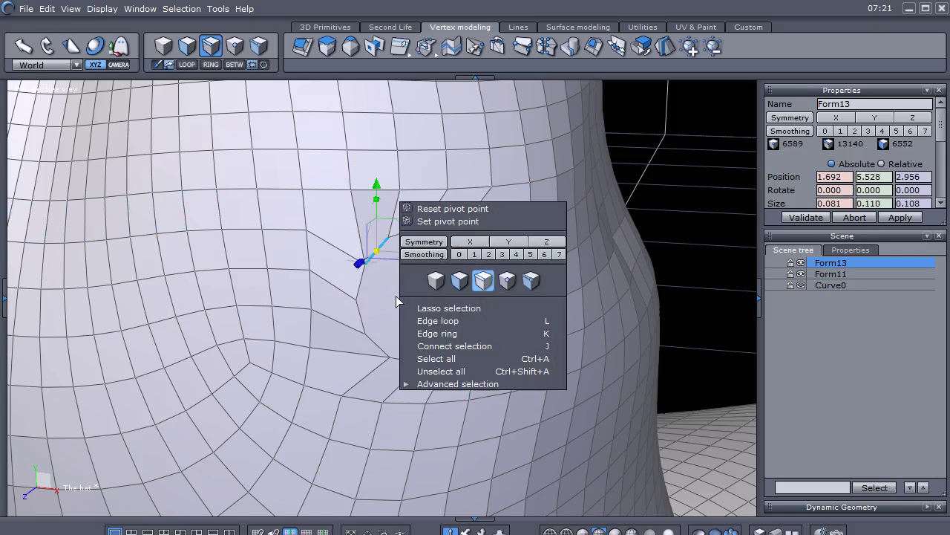
{"action": "left_click", "coordinate": [446, 322]}
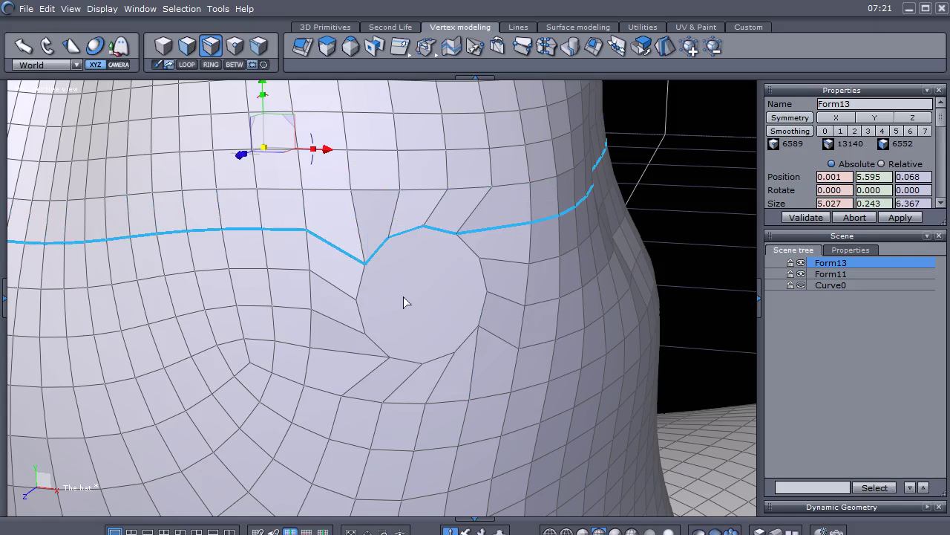
Convert a selection of the face filling the hole to its rim edges and scale the rim up to about 0.73 × 0.89 × 0.49 cm.
{"action": "right_click", "coordinate": [416, 296]}
{"action": "left_click", "coordinate": [496, 219]}
{"action": "left_click", "coordinate": [428, 300]}
{"action": "scroll", "coordinate": [429, 317], "scroll_direction": "up", "scroll_amount": 2}
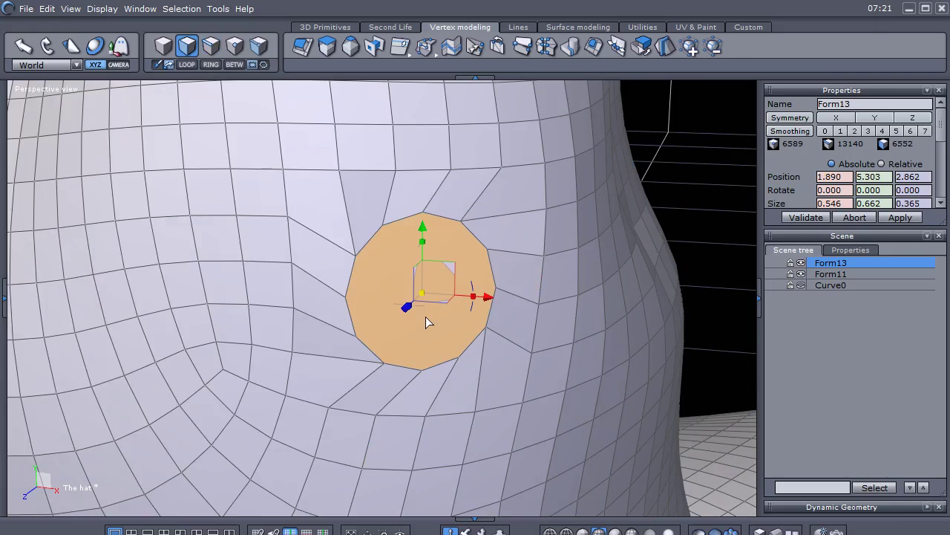
{"action": "key", "text": "F3"}
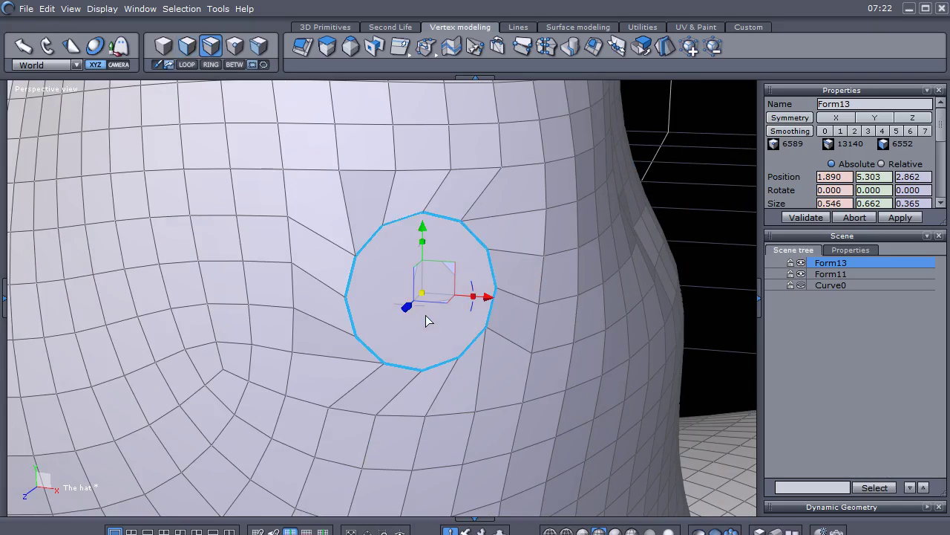
{"action": "left_click_drag", "start_coordinate": [423, 293], "coordinate": [487, 289]}
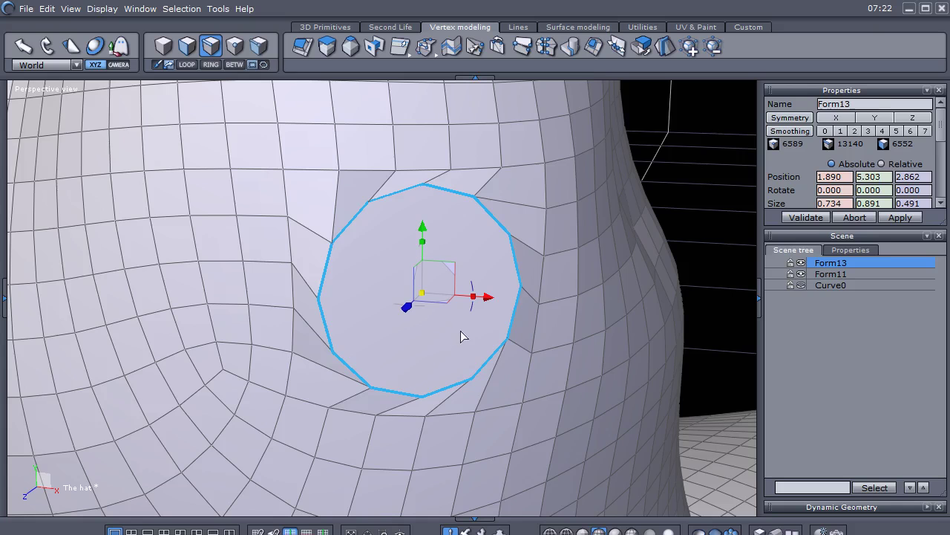
Orient the manipulator to Selection and rotate the rim slightly clockwise in its plane to straighten the surrounding mesh edges.
{"action": "left_click", "coordinate": [45, 65]}
{"action": "left_click", "coordinate": [73, 92]}
{"action": "middle_click_drag", "start_coordinate": [371, 377], "coordinate": [343, 330]}
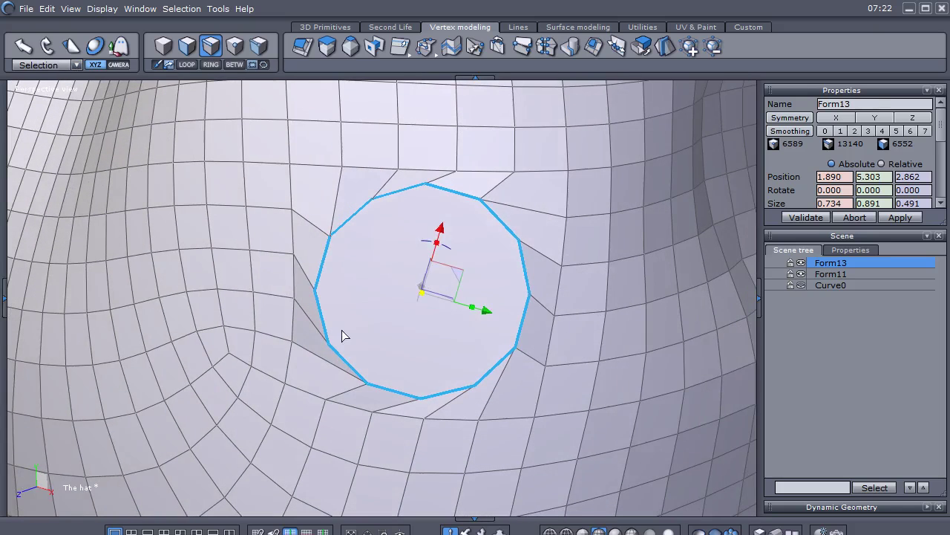
{"action": "mouse_move", "coordinate": [444, 257]}
{"action": "left_mouse_down"}
{"action": "mouse_move", "coordinate": [450, 248]}
{"action": "mouse_move", "coordinate": [456, 262]}
{"action": "left_mouse_up"}
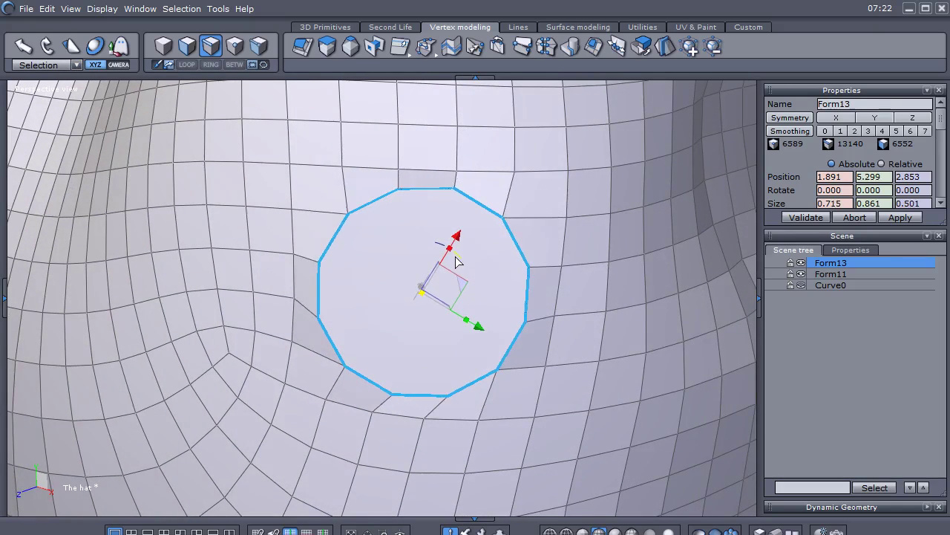
Set the manipulator's orientation back to World.
{"action": "middle_click_drag", "start_coordinate": [334, 290], "coordinate": [462, 318]}
{"action": "key", "text": "space"}
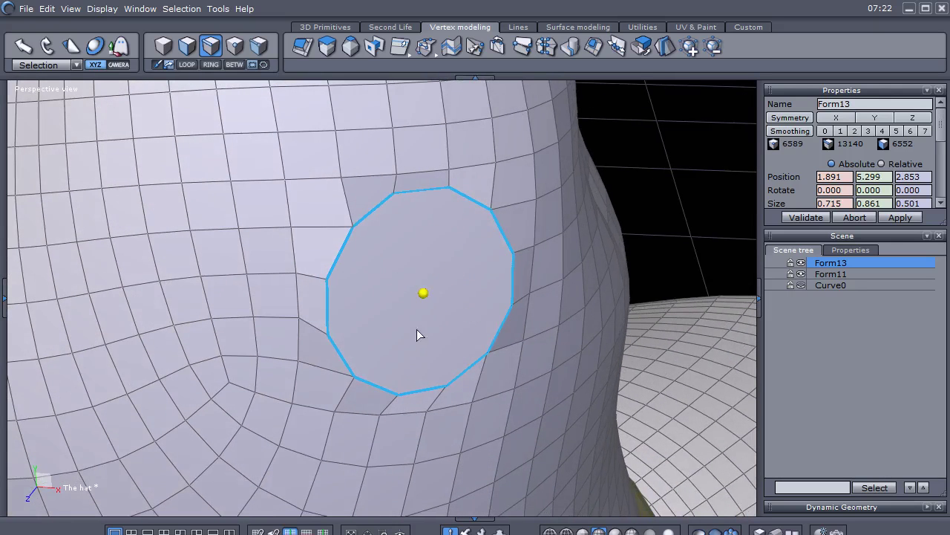
{"action": "key", "text": "space"}
{"action": "left_click", "coordinate": [43, 65]}
{"action": "left_click", "coordinate": [27, 87]}
Select the face filling the hole and extrude it inward as a smaller inset face of about 0.55 × 0.67 × 0.39 cm.
{"action": "key", "text": "space"}
{"action": "key", "text": "space"}
{"action": "mouse_move", "coordinate": [463, 333]}
{"action": "middle_mouse_down"}
{"action": "mouse_move", "coordinate": [192, 317]}
{"action": "mouse_move", "coordinate": [174, 282]}
{"action": "mouse_move", "coordinate": [508, 318]}
{"action": "mouse_move", "coordinate": [513, 331]}
{"action": "mouse_move", "coordinate": [460, 338]}
{"action": "middle_mouse_up"}
{"action": "right_click", "coordinate": [425, 344]}
{"action": "left_click", "coordinate": [490, 330]}
{"action": "left_click", "coordinate": [405, 331]}
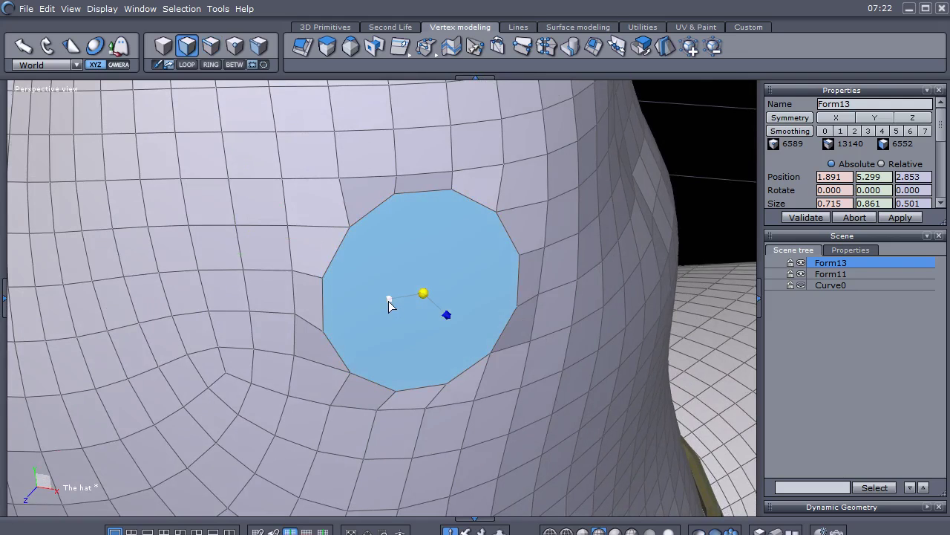
{"action": "left_click_drag", "start_coordinate": [389, 301], "coordinate": [359, 313], "text": "ctrl"}
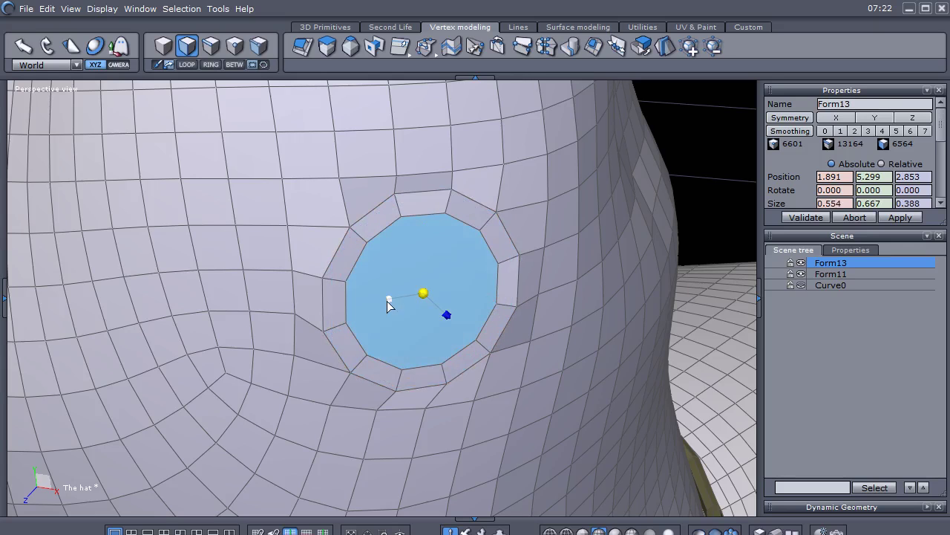
Extrude the face filling the hole inward once more as a smaller inset of about 0.39 × 0.47 × 0.28 cm.
{"action": "left_click_drag", "start_coordinate": [387, 298], "coordinate": [346, 314], "text": "shift"}
{"action": "key", "text": "KP_2"}
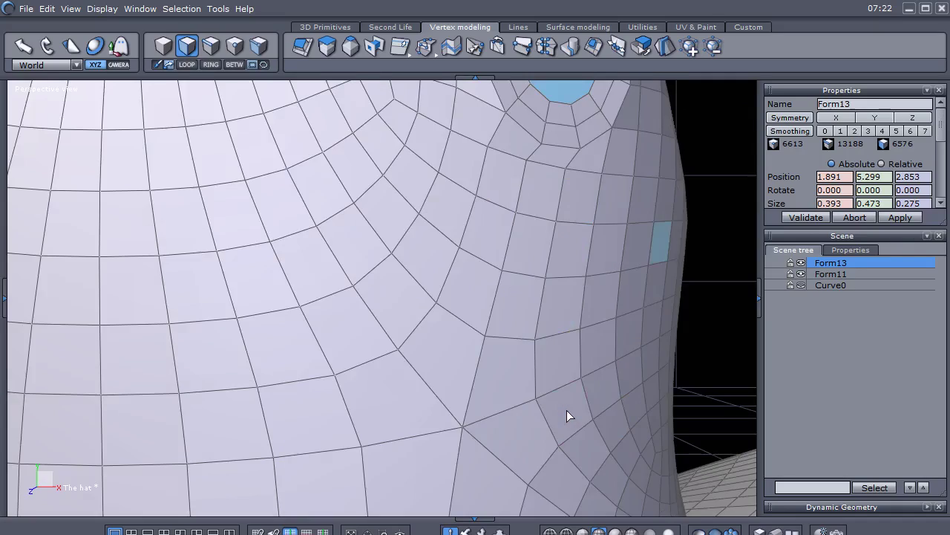
{"action": "scroll", "coordinate": [411, 403], "scroll_direction": "down", "scroll_amount": 5}
{"action": "middle_click_drag", "start_coordinate": [548, 365], "coordinate": [492, 345]}
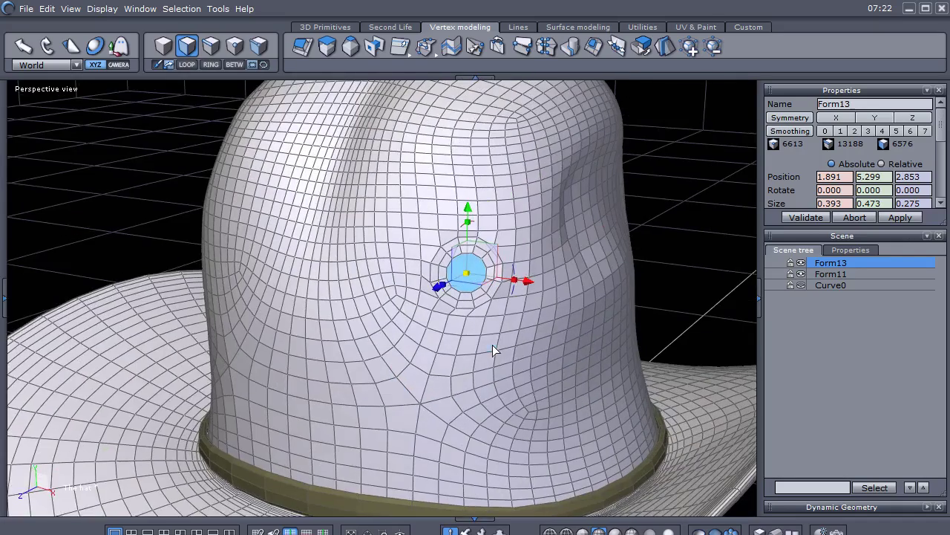
{"action": "scroll", "coordinate": [482, 350], "scroll_direction": "up", "scroll_amount": 5}
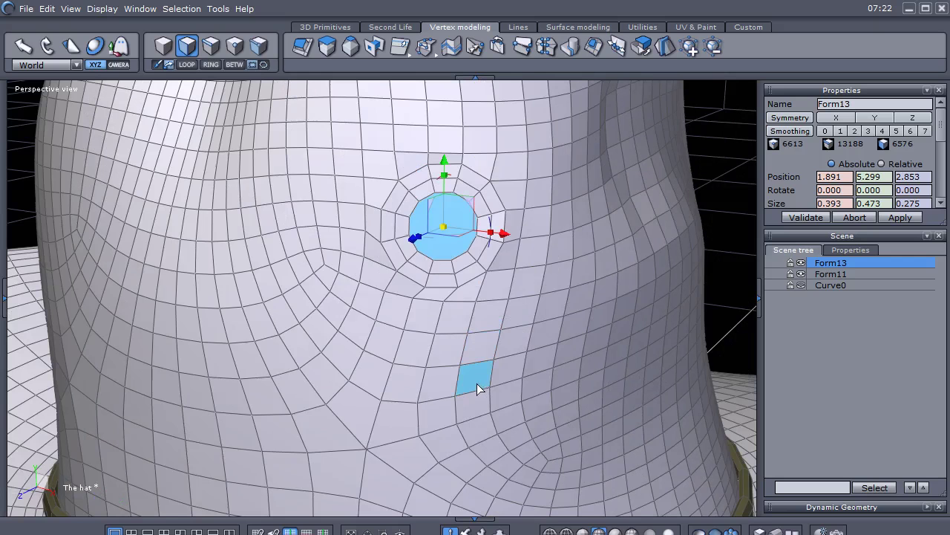
{"action": "left_click_drag", "start_coordinate": [482, 383], "coordinate": [477, 374]}
{"action": "left_click_drag", "start_coordinate": [454, 223], "coordinate": [457, 295]}
{"action": "middle_click_drag", "start_coordinate": [392, 338], "coordinate": [453, 334]}
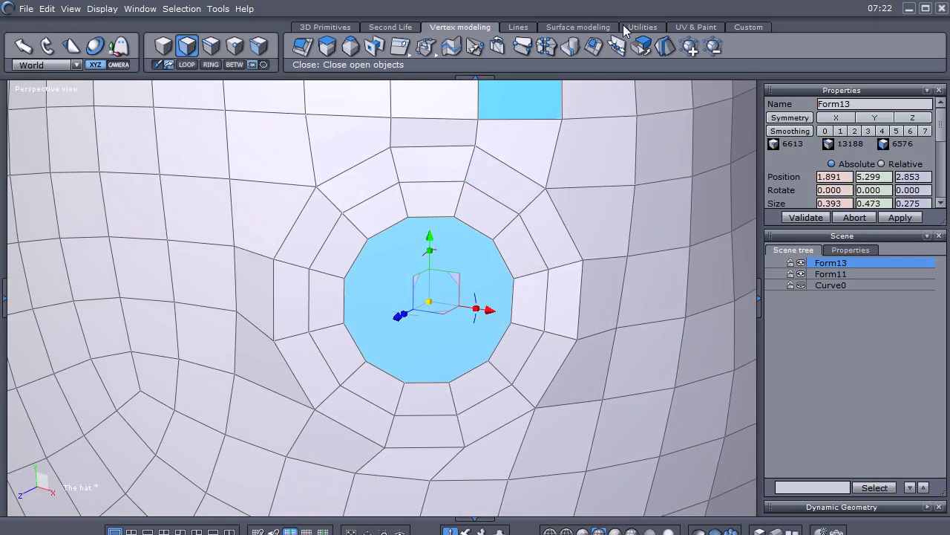
Set the Soften Tool's brush size to about 15.7 and soften the selected innermost face's rim.
{"action": "left_click", "coordinate": [694, 28]}
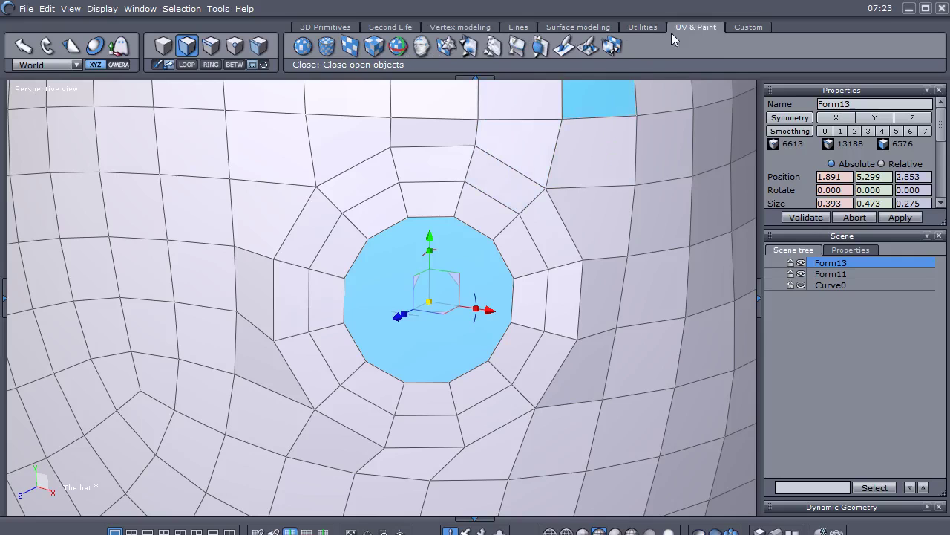
{"action": "left_click", "coordinate": [496, 48]}
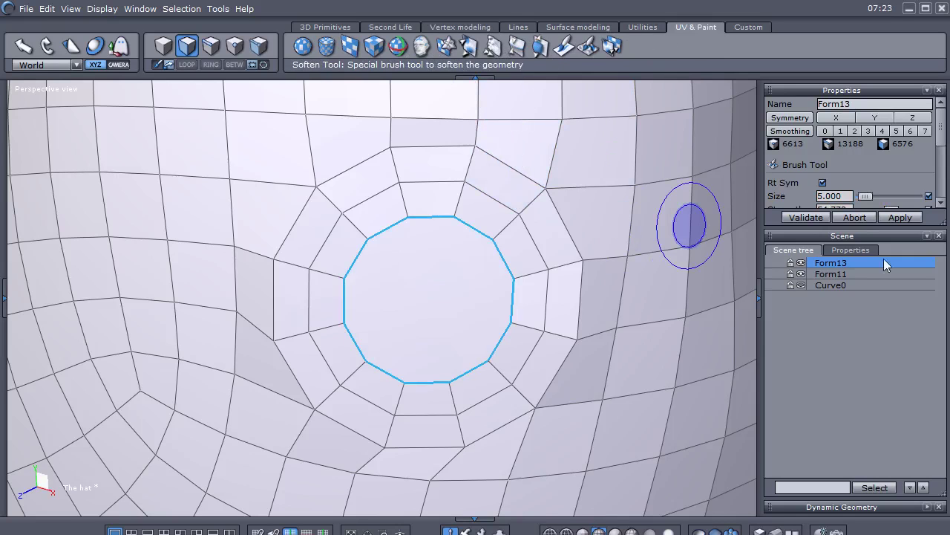
{"action": "left_click_drag", "start_coordinate": [858, 268], "coordinate": [854, 317]}
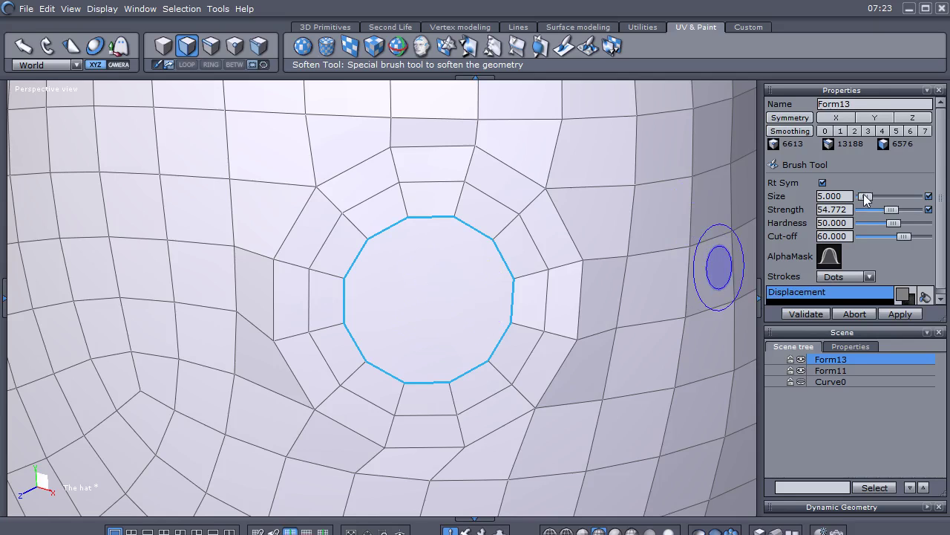
{"action": "left_click_drag", "start_coordinate": [865, 197], "coordinate": [872, 195]}
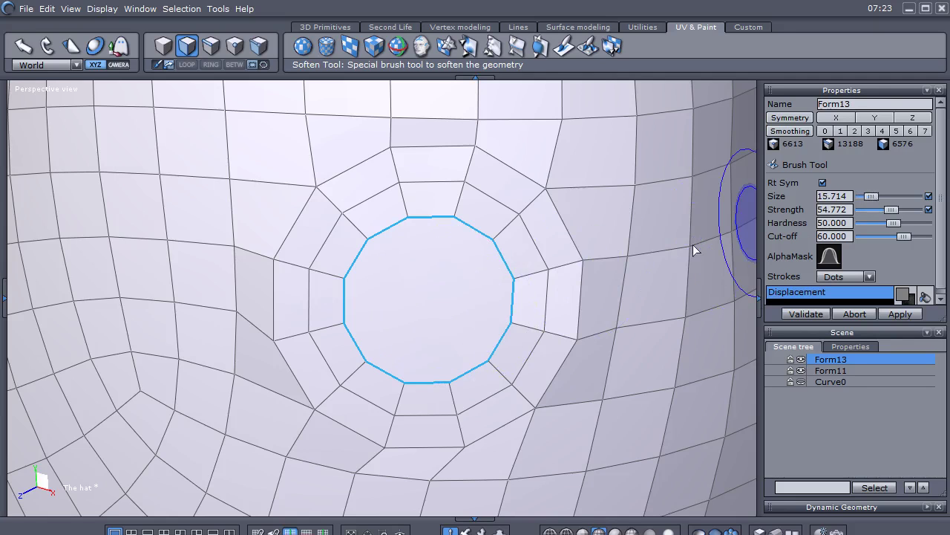
{"action": "left_click", "coordinate": [430, 297]}
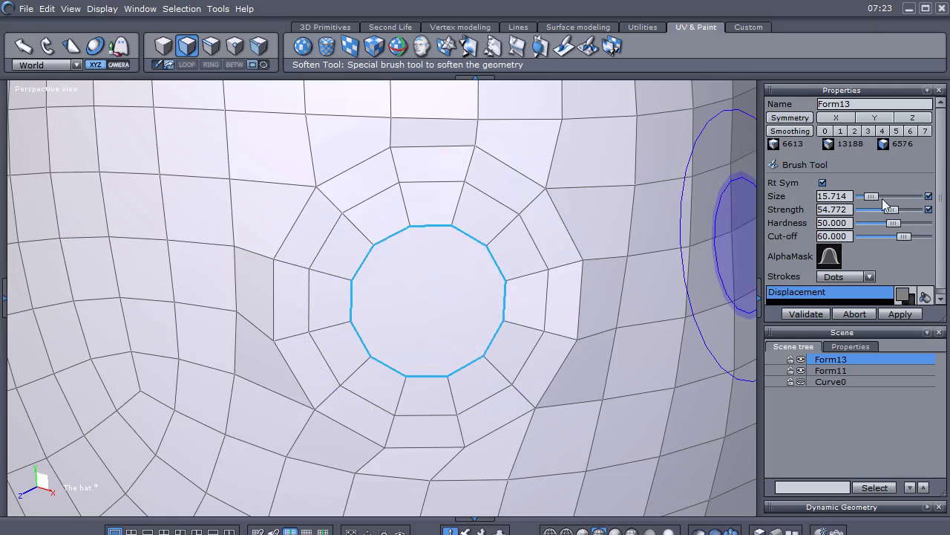
Raise the Soften brush size to 20, shrink the innermost rim further to about 0.25 × 0.30 × 0.17 cm and validate.
{"action": "left_click_drag", "start_coordinate": [869, 195], "coordinate": [873, 195]}
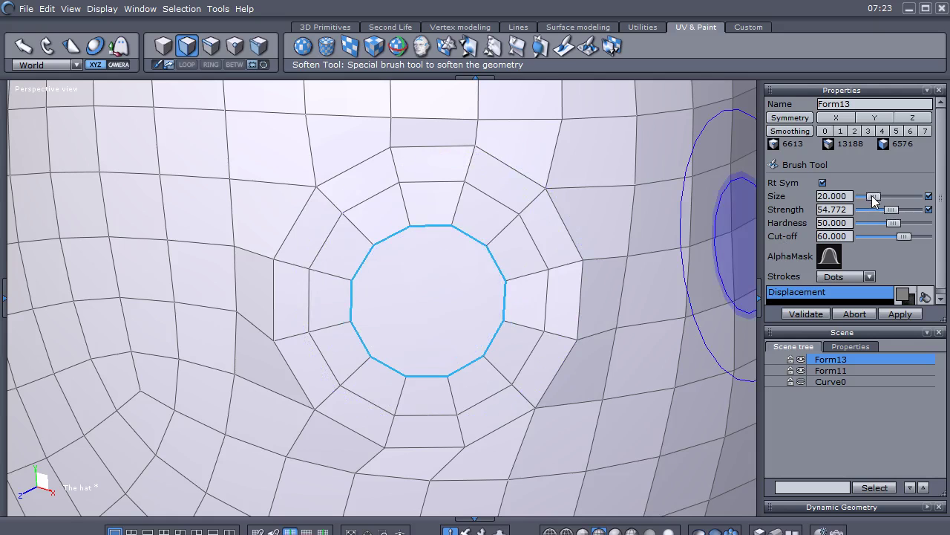
{"action": "left_click", "coordinate": [426, 308]}
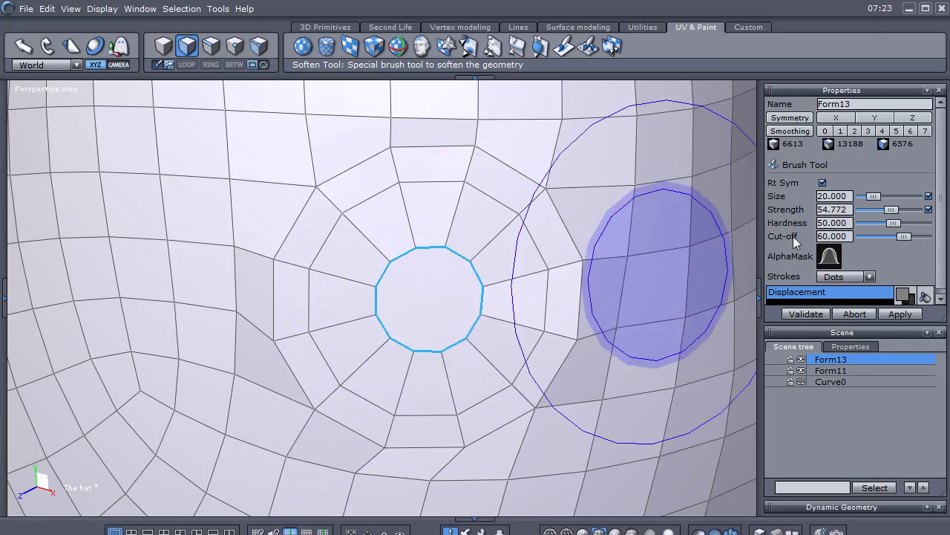
{"action": "scroll", "coordinate": [432, 275], "scroll_direction": "down", "scroll_amount": 2}
{"action": "mouse_move", "coordinate": [606, 369]}
{"action": "middle_mouse_down"}
{"action": "mouse_move", "coordinate": [494, 352]}
{"action": "mouse_move", "coordinate": [545, 301]}
{"action": "middle_mouse_up"}
{"action": "left_click_drag", "start_coordinate": [544, 302], "coordinate": [637, 339], "text": "alt"}
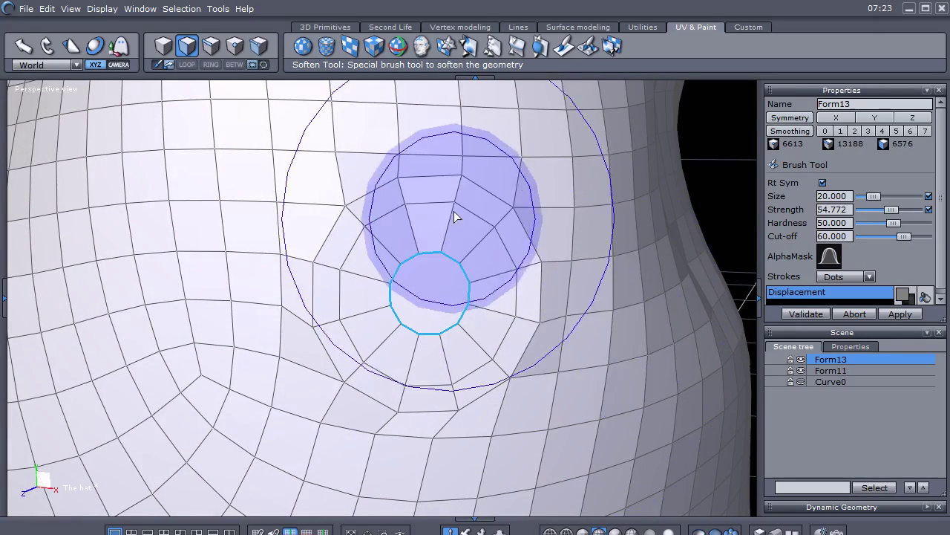
{"action": "left_click", "coordinate": [470, 248]}
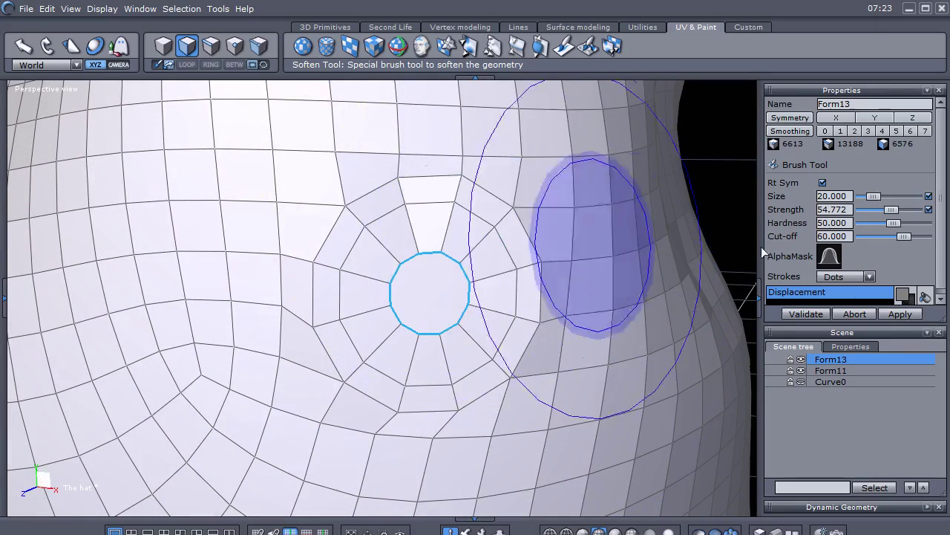
{"action": "left_click", "coordinate": [805, 313]}
{"action": "mouse_move", "coordinate": [535, 346]}
{"action": "left_mouse_down", "text": "alt"}
{"action": "mouse_move", "coordinate": [386, 330]}
{"action": "mouse_move", "coordinate": [568, 338]}
{"action": "left_mouse_up", "text": "alt"}
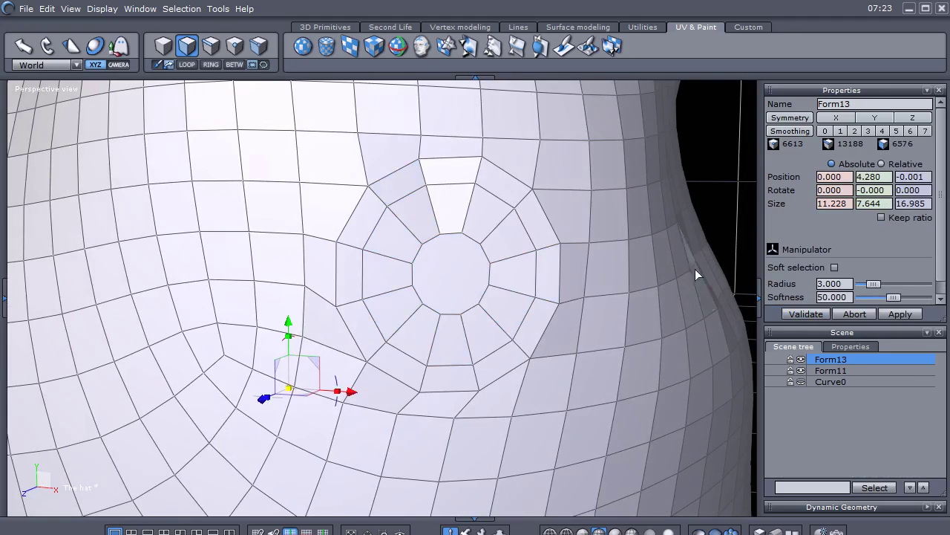
Soften the mesh rings around the hole with the Soften Tool at brush size 3 and finish the tool.
{"action": "left_click", "coordinate": [492, 46]}
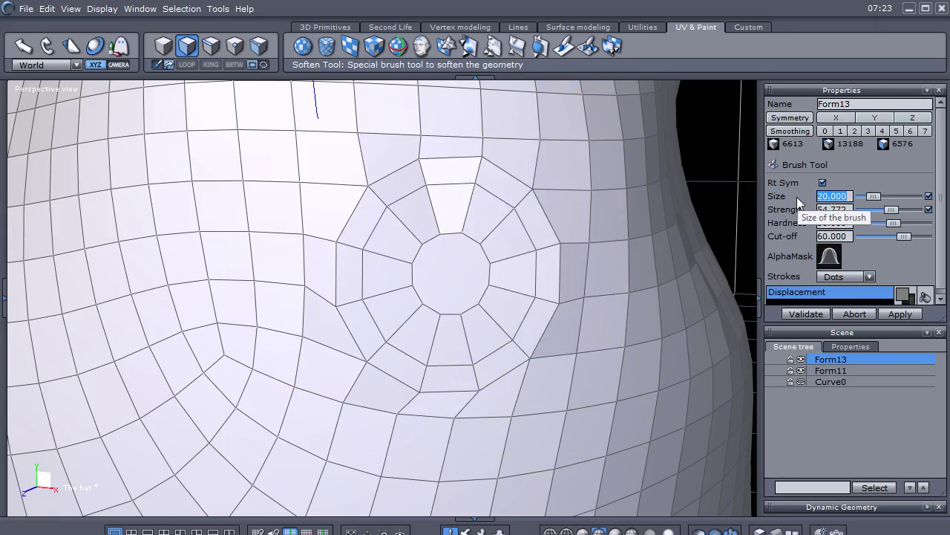
{"action": "type", "text": "5"}
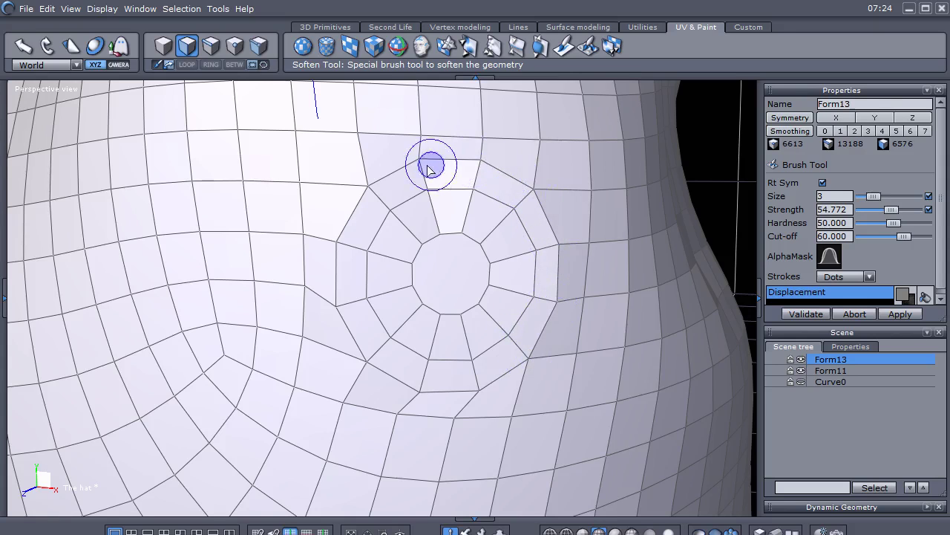
{"action": "mouse_move", "coordinate": [343, 246]}
{"action": "left_mouse_down"}
{"action": "mouse_move", "coordinate": [334, 302]}
{"action": "mouse_move", "coordinate": [361, 361]}
{"action": "mouse_move", "coordinate": [444, 396]}
{"action": "mouse_move", "coordinate": [523, 372]}
{"action": "mouse_move", "coordinate": [549, 292]}
{"action": "mouse_move", "coordinate": [549, 253]}
{"action": "mouse_move", "coordinate": [520, 197]}
{"action": "mouse_move", "coordinate": [406, 172]}
{"action": "mouse_move", "coordinate": [365, 195]}
{"action": "mouse_move", "coordinate": [346, 253]}
{"action": "mouse_move", "coordinate": [346, 293]}
{"action": "mouse_move", "coordinate": [372, 361]}
{"action": "mouse_move", "coordinate": [414, 384]}
{"action": "mouse_move", "coordinate": [480, 384]}
{"action": "mouse_move", "coordinate": [520, 359]}
{"action": "mouse_move", "coordinate": [512, 336]}
{"action": "mouse_move", "coordinate": [528, 263]}
{"action": "mouse_move", "coordinate": [505, 220]}
{"action": "mouse_move", "coordinate": [471, 202]}
{"action": "mouse_move", "coordinate": [394, 212]}
{"action": "mouse_move", "coordinate": [373, 231]}
{"action": "mouse_move", "coordinate": [364, 313]}
{"action": "mouse_move", "coordinate": [375, 356]}
{"action": "mouse_move", "coordinate": [410, 382]}
{"action": "mouse_move", "coordinate": [468, 382]}
{"action": "mouse_move", "coordinate": [530, 356]}
{"action": "mouse_move", "coordinate": [550, 255]}
{"action": "mouse_move", "coordinate": [511, 193]}
{"action": "mouse_move", "coordinate": [385, 193]}
{"action": "mouse_move", "coordinate": [360, 201]}
{"action": "mouse_move", "coordinate": [361, 319]}
{"action": "mouse_move", "coordinate": [408, 339]}
{"action": "mouse_move", "coordinate": [468, 353]}
{"action": "mouse_move", "coordinate": [502, 325]}
{"action": "mouse_move", "coordinate": [518, 291]}
{"action": "mouse_move", "coordinate": [515, 240]}
{"action": "mouse_move", "coordinate": [464, 210]}
{"action": "mouse_move", "coordinate": [426, 208]}
{"action": "mouse_move", "coordinate": [393, 220]}
{"action": "mouse_move", "coordinate": [372, 262]}
{"action": "mouse_move", "coordinate": [406, 343]}
{"action": "mouse_move", "coordinate": [450, 357]}
{"action": "mouse_move", "coordinate": [486, 338]}
{"action": "mouse_move", "coordinate": [520, 315]}
{"action": "mouse_move", "coordinate": [545, 266]}
{"action": "mouse_move", "coordinate": [616, 301]}
{"action": "left_mouse_up"}
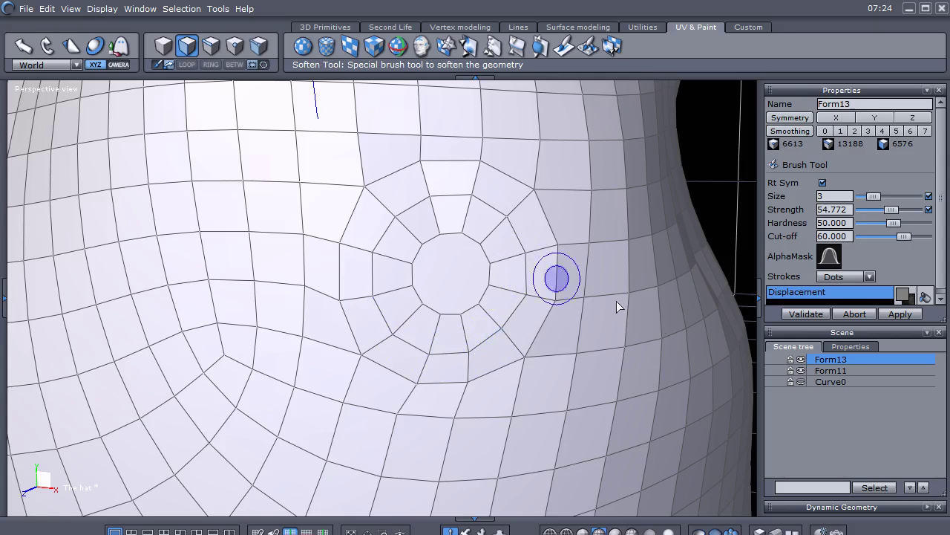
{"action": "key", "text": "space"}
Select the innermost face filling the circle on the crown and delete it to open the hole.
{"action": "right_click", "coordinate": [460, 438]}
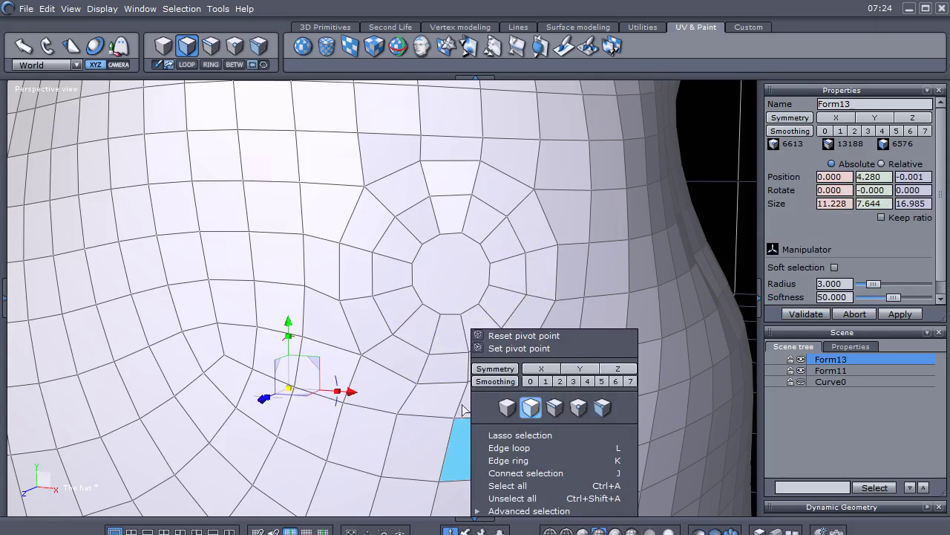
{"action": "left_click", "coordinate": [447, 284]}
{"action": "left_click", "coordinate": [446, 285]}
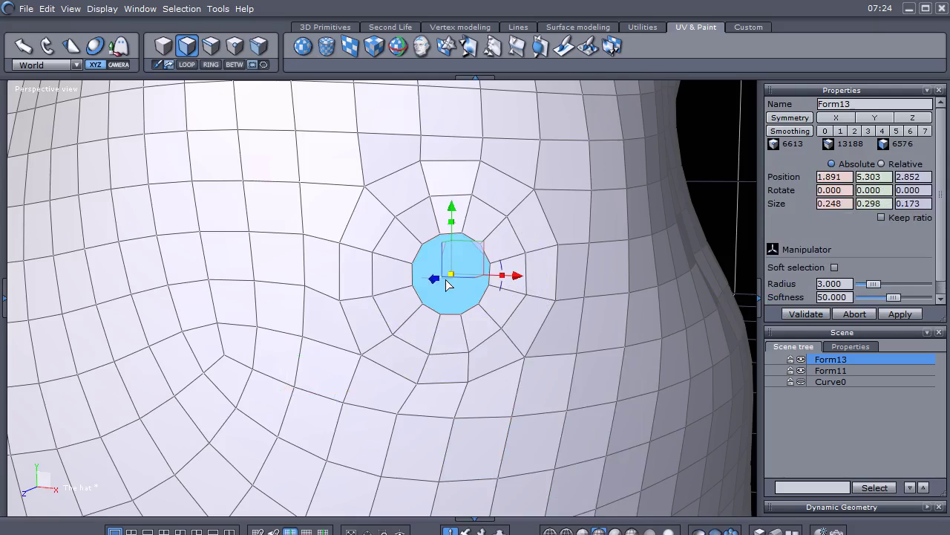
{"action": "key", "text": "Delete"}
Deselect the hat, display it smooth shaded without wireframe and examine the hole from several sides.
{"action": "scroll", "coordinate": [444, 283], "scroll_direction": "down", "scroll_amount": 3}
{"action": "middle_click_drag", "start_coordinate": [655, 409], "coordinate": [652, 340]}
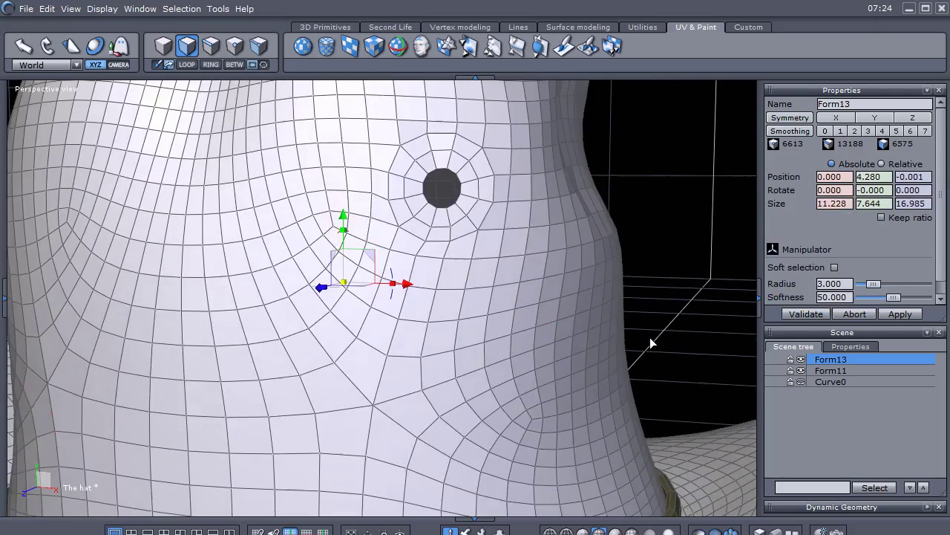
{"action": "scroll", "coordinate": [660, 345], "scroll_direction": "down", "scroll_amount": 3}
{"action": "scroll", "coordinate": [698, 388], "scroll_direction": "down", "scroll_amount": 2}
{"action": "left_click", "coordinate": [820, 446]}
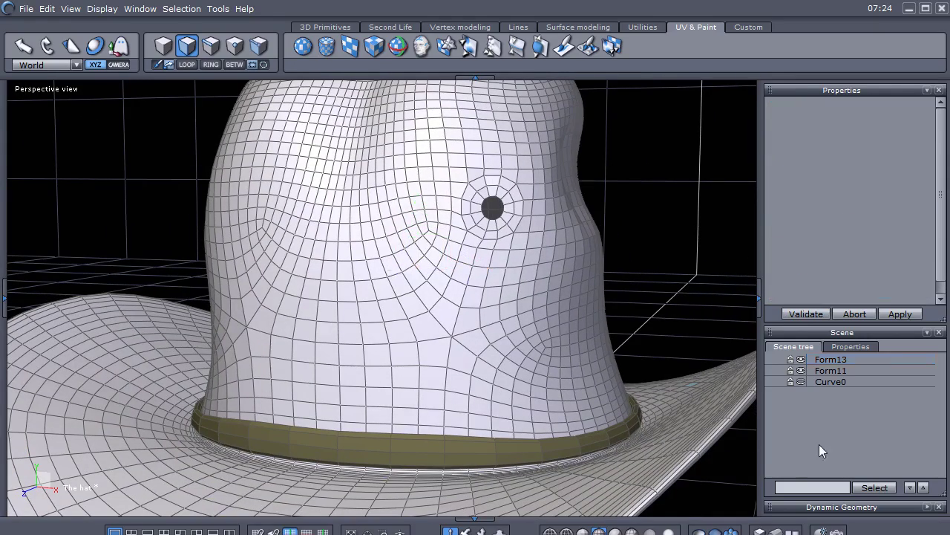
{"action": "left_click", "coordinate": [616, 531]}
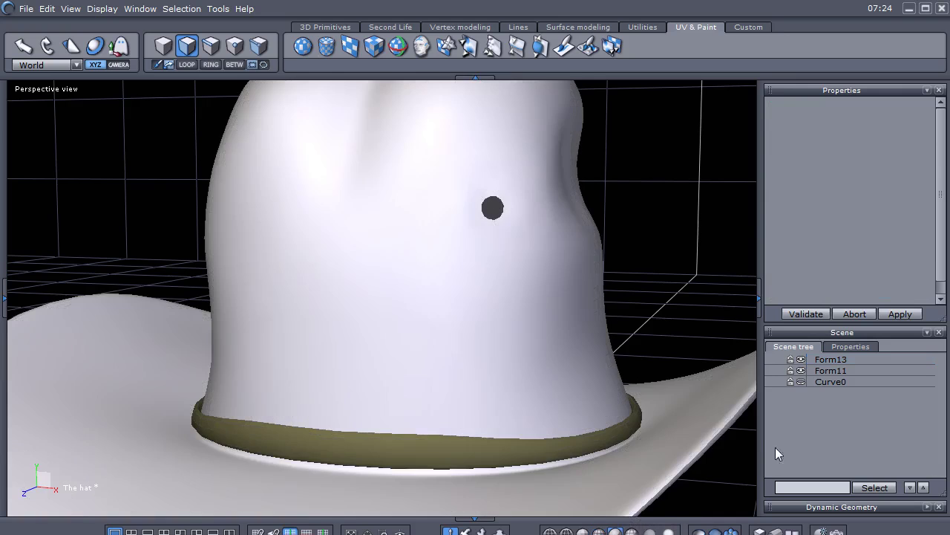
{"action": "middle_click_drag", "start_coordinate": [656, 332], "coordinate": [336, 300]}
{"action": "scroll", "coordinate": [312, 301], "scroll_direction": "up", "scroll_amount": 2}
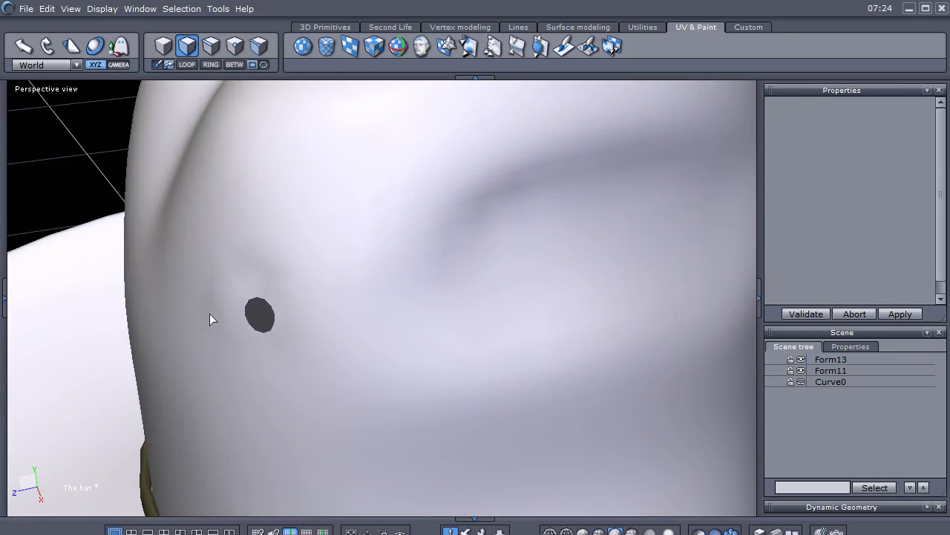
{"action": "scroll", "coordinate": [303, 324], "scroll_direction": "down", "scroll_amount": 5}
{"action": "middle_click_drag", "start_coordinate": [297, 365], "coordinate": [474, 373]}
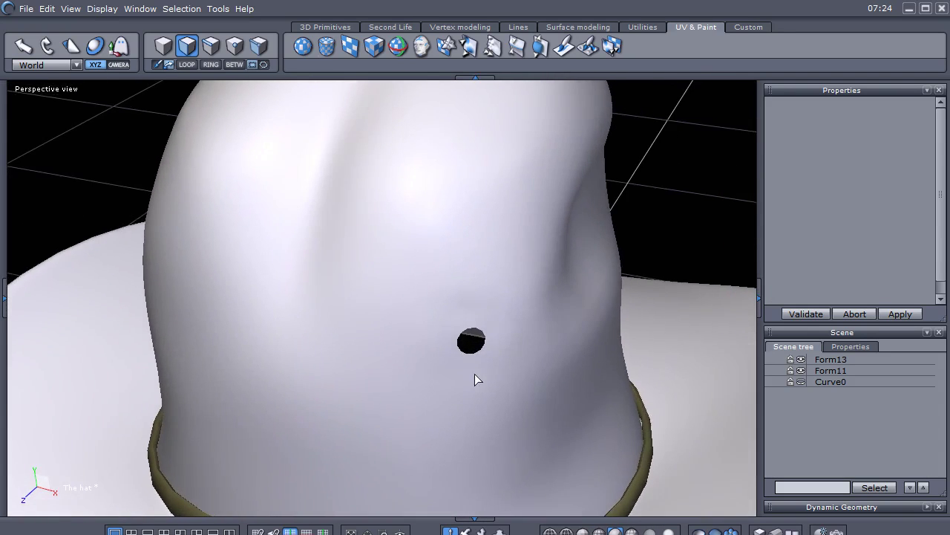
{"action": "middle_click_drag", "start_coordinate": [458, 424], "coordinate": [451, 374]}
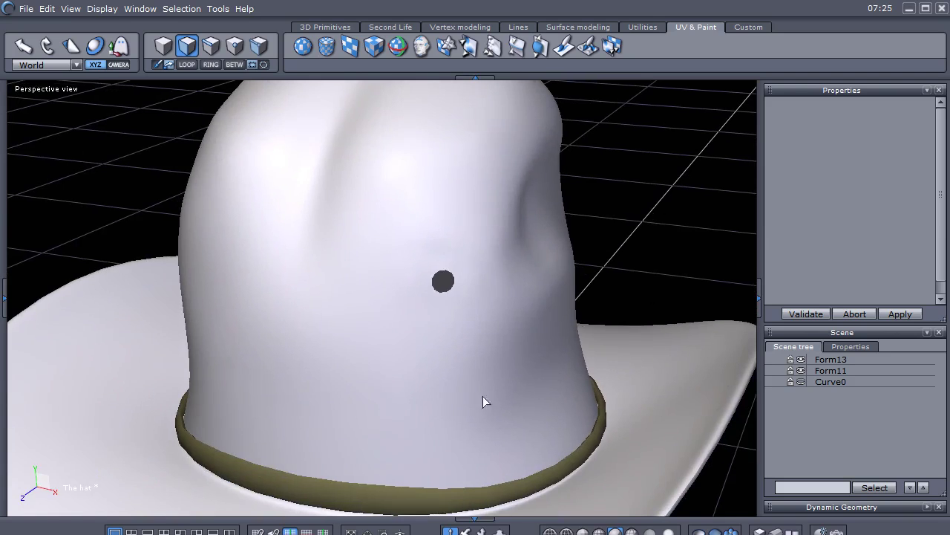
Close Hexagon without saving The hat.hxn, then restart it and maximize the empty document.
{"action": "left_click", "coordinate": [925, 12]}
{"action": "left_click", "coordinate": [924, 11]}
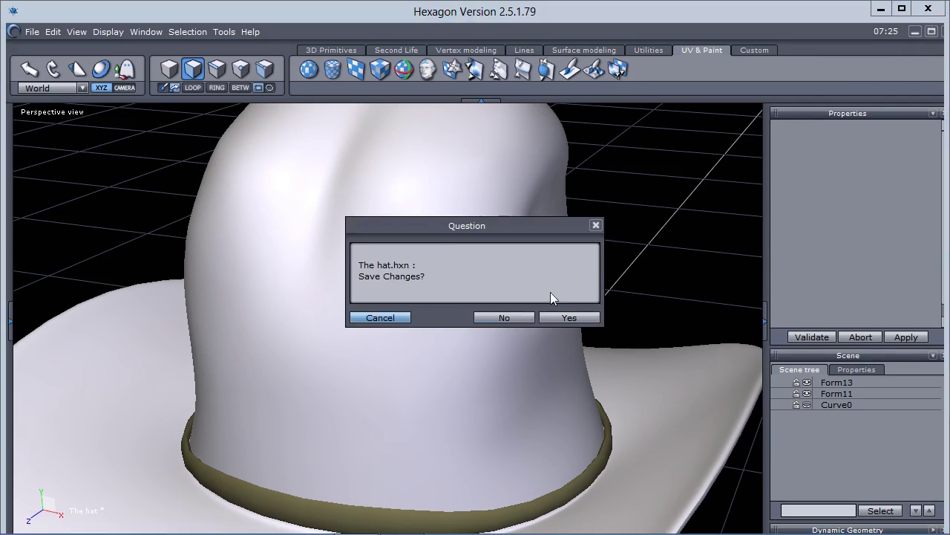
{"action": "left_click", "coordinate": [518, 318]}
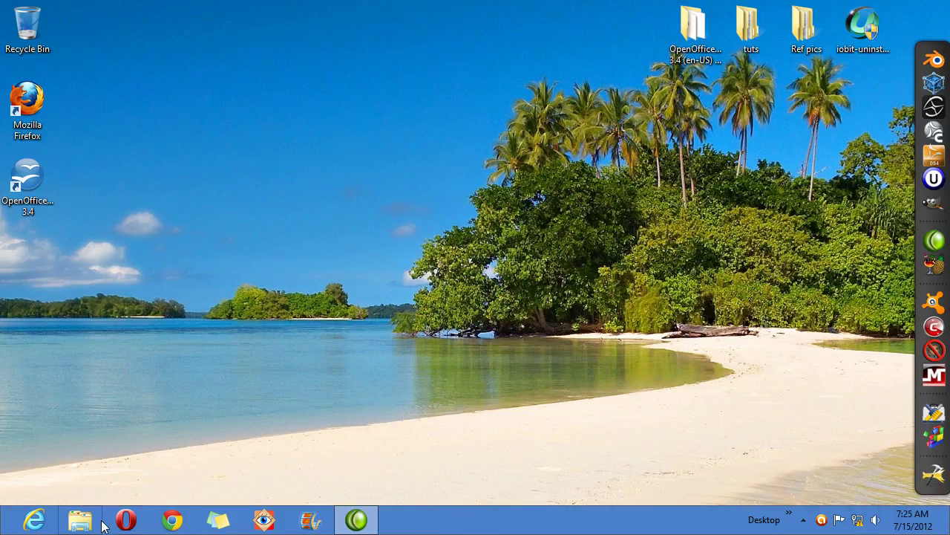
{"action": "left_click", "coordinate": [933, 83]}
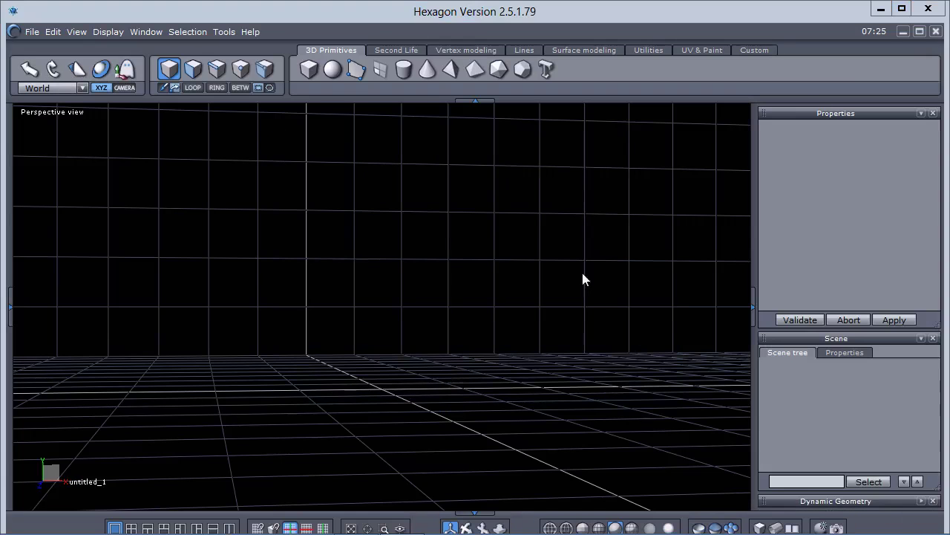
{"action": "left_click", "coordinate": [920, 31]}
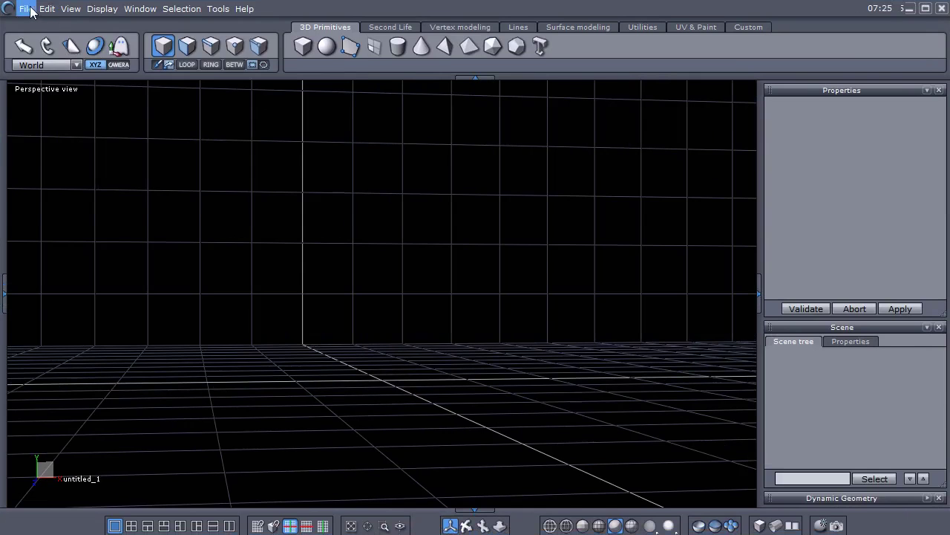
Reopen The hat from the recent files and select the hat object Form13.
{"action": "left_click", "coordinate": [27, 9]}
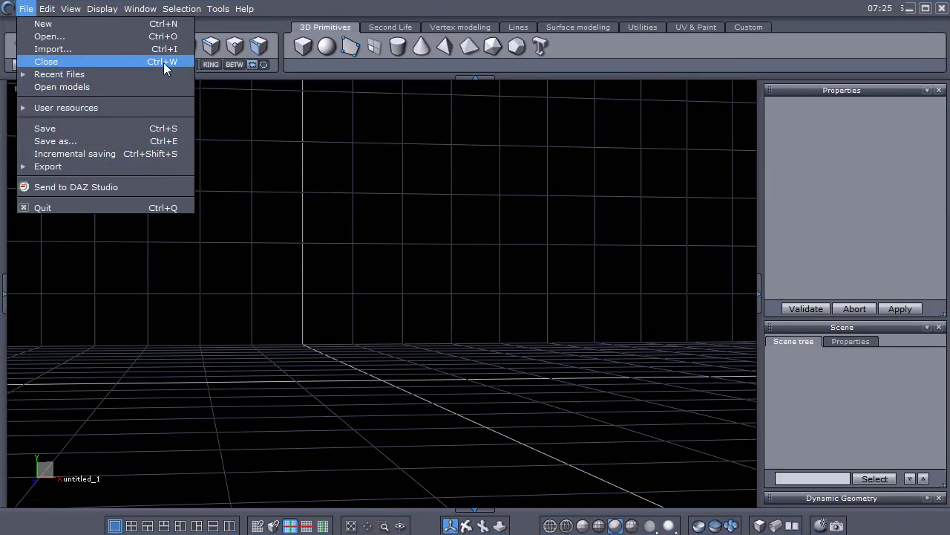
{"action": "mouse_move", "coordinate": [183, 77]}
{"action": "left_click", "coordinate": [267, 112]}
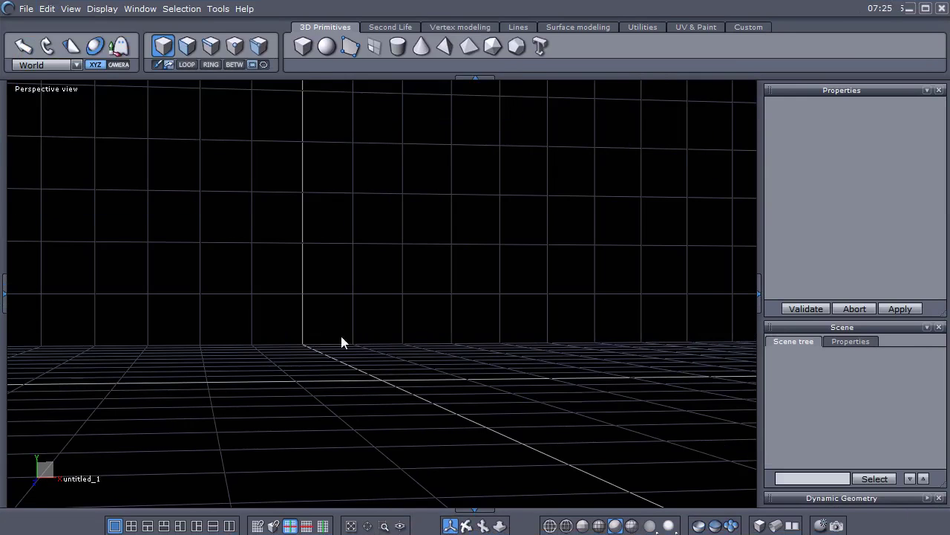
{"action": "left_click", "coordinate": [385, 327]}
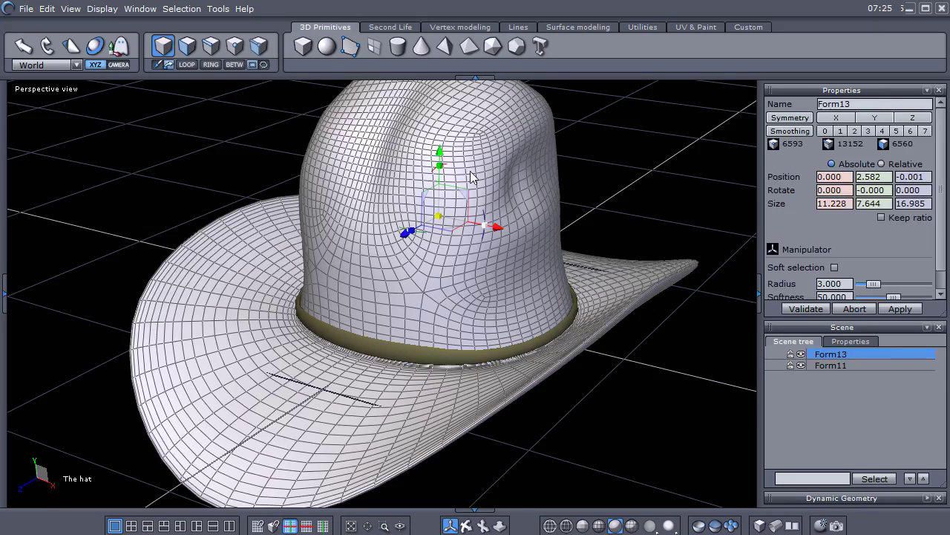
Select Form13 and Form11 together and examine the hat's wireframe from several angles and distances.
{"action": "left_click_drag", "start_coordinate": [439, 152], "coordinate": [440, 117]}
{"action": "key", "text": "ctrl+z"}
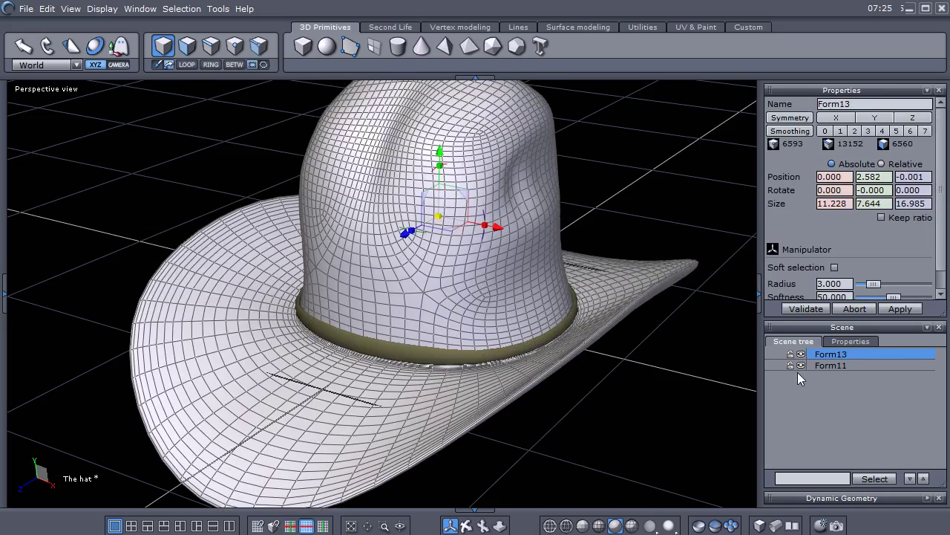
{"action": "left_click", "coordinate": [820, 366]}
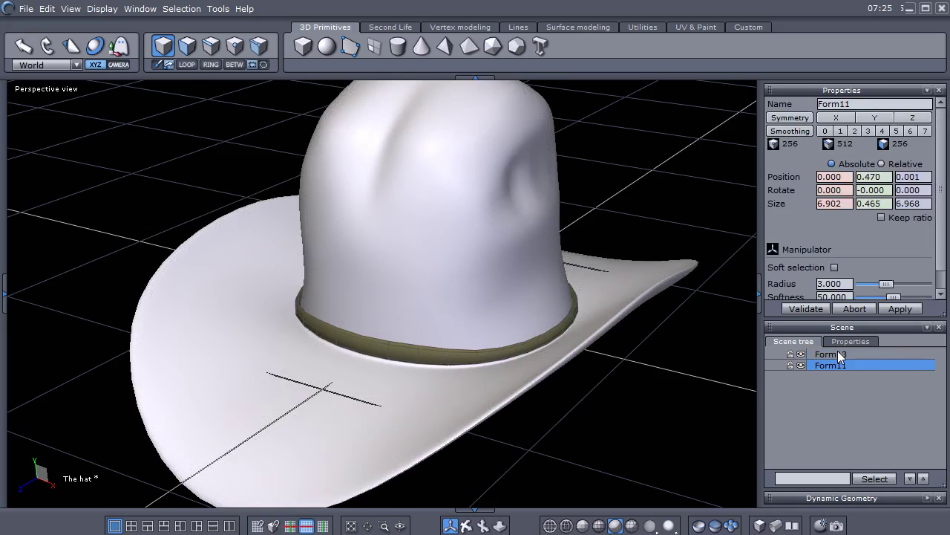
{"action": "left_click", "coordinate": [838, 354], "text": "shift"}
{"action": "middle_click_drag", "start_coordinate": [441, 153], "coordinate": [589, 392]}
{"action": "right_click_drag", "start_coordinate": [588, 392], "coordinate": [560, 418]}
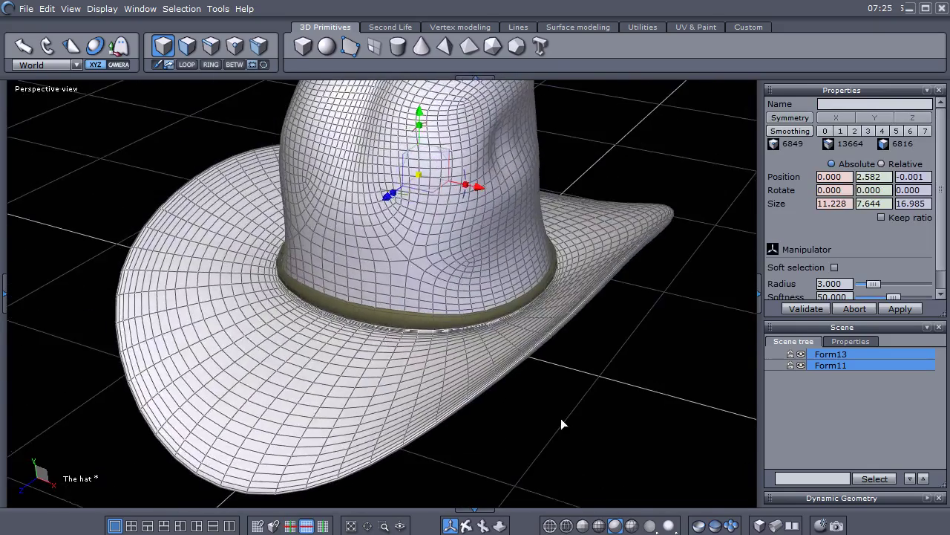
{"action": "scroll", "coordinate": [560, 416], "scroll_direction": "down", "scroll_amount": 2}
{"action": "middle_click_drag", "start_coordinate": [559, 415], "coordinate": [548, 420]}
{"action": "right_click_drag", "start_coordinate": [555, 406], "coordinate": [562, 397]}
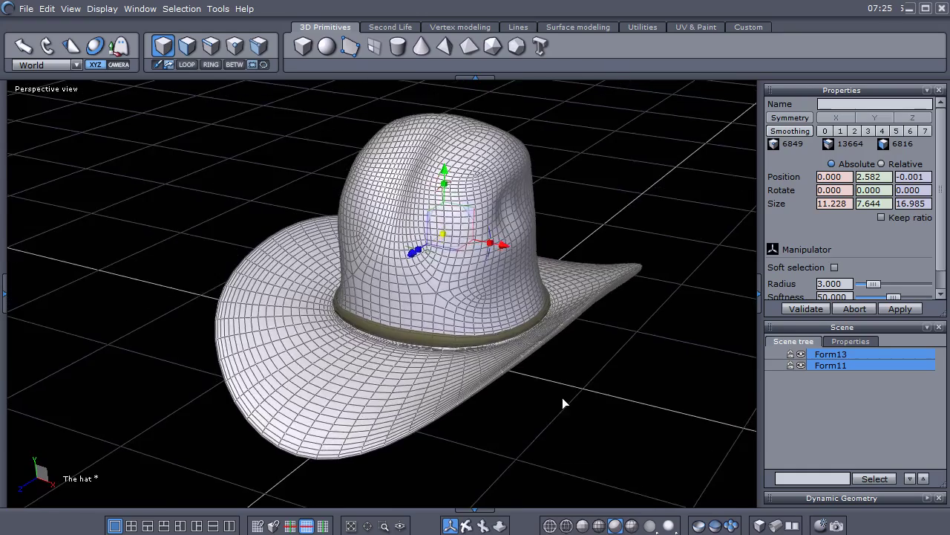
{"action": "scroll", "coordinate": [560, 396], "scroll_direction": "up", "scroll_amount": 2}
{"action": "middle_click_drag", "start_coordinate": [560, 396], "coordinate": [553, 405]}
{"action": "left_click_drag", "start_coordinate": [553, 404], "coordinate": [506, 419]}
{"action": "scroll", "coordinate": [506, 419], "scroll_direction": "down", "scroll_amount": 2}
{"action": "scroll", "coordinate": [509, 422], "scroll_direction": "up", "scroll_amount": 2}
{"action": "scroll", "coordinate": [512, 430], "scroll_direction": "down", "scroll_amount": 5}
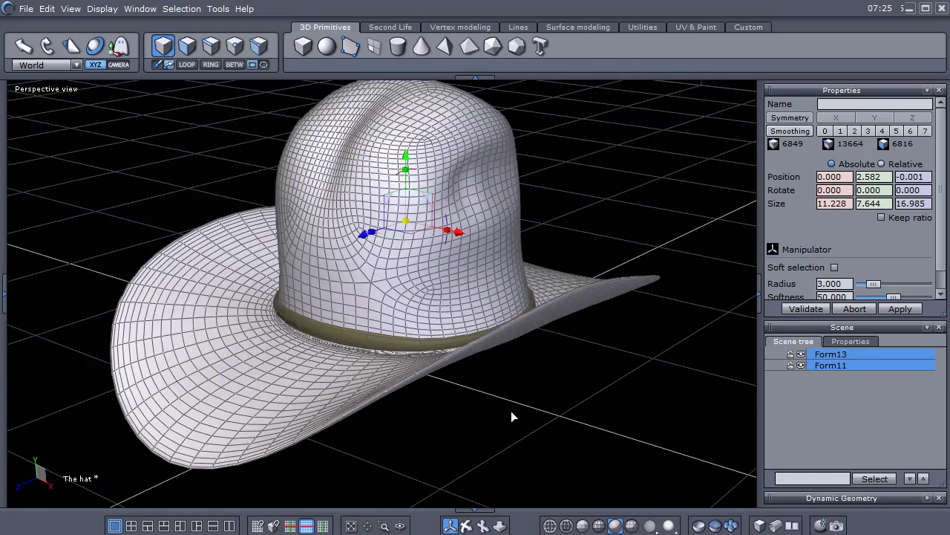
{"action": "left_click_drag", "start_coordinate": [511, 417], "coordinate": [462, 414]}
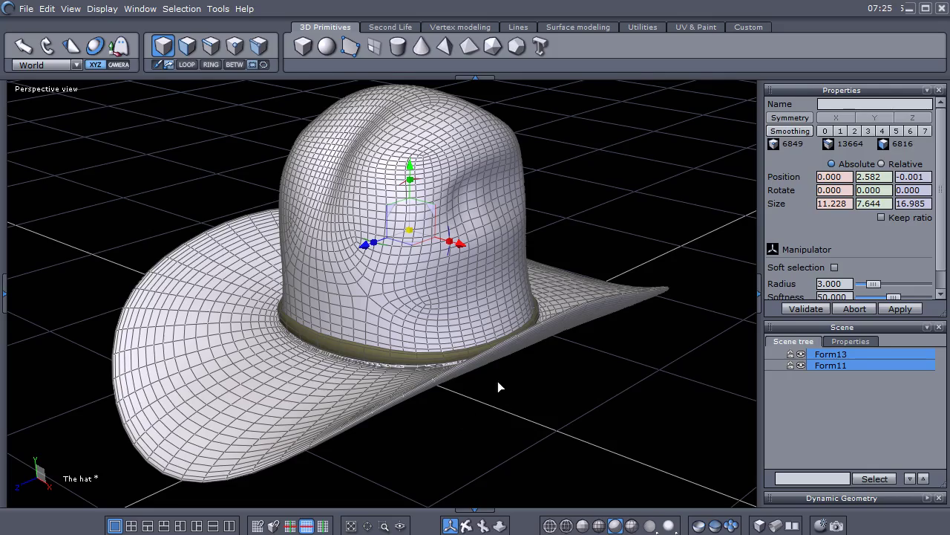
Examine the topology of the crown and brim from lower viewpoints and at different distances.
{"action": "middle_click_drag", "start_coordinate": [498, 381], "coordinate": [503, 398]}
{"action": "scroll", "coordinate": [395, 288], "scroll_direction": "up", "scroll_amount": 3}
{"action": "scroll", "coordinate": [395, 288], "scroll_direction": "down", "scroll_amount": 4}
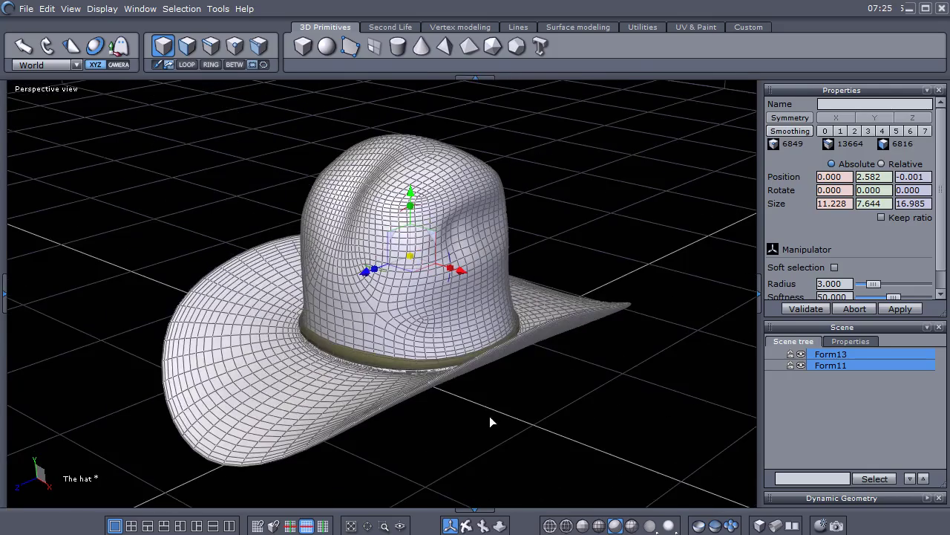
{"action": "left_click_drag", "start_coordinate": [483, 444], "coordinate": [511, 418]}
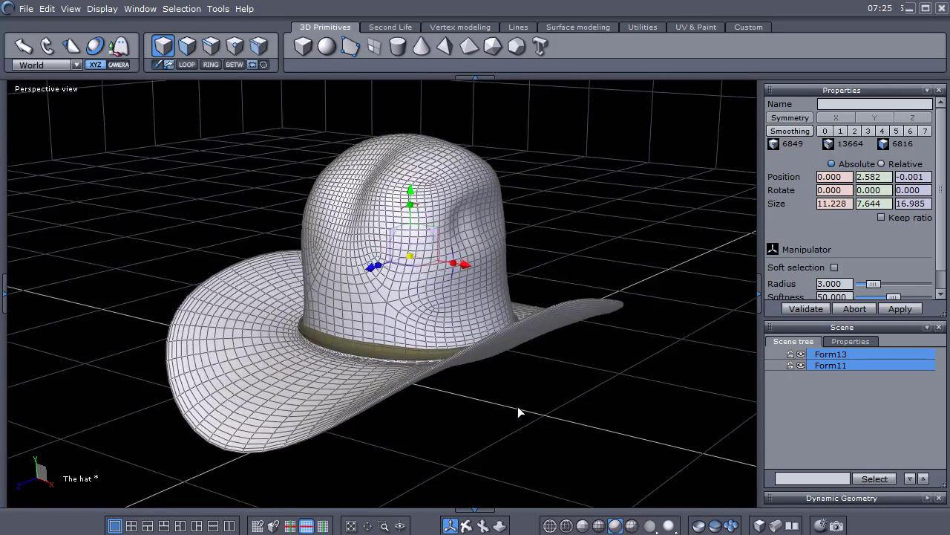
{"action": "scroll", "coordinate": [519, 407], "scroll_direction": "up", "scroll_amount": 3}
{"action": "middle_click_drag", "start_coordinate": [519, 407], "coordinate": [542, 415]}
{"action": "scroll", "coordinate": [563, 407], "scroll_direction": "down", "scroll_amount": 2}
Deselect the hat to inspect its smooth surface, then reselect the hat body and inspect its mesh.
{"action": "left_click", "coordinate": [509, 441]}
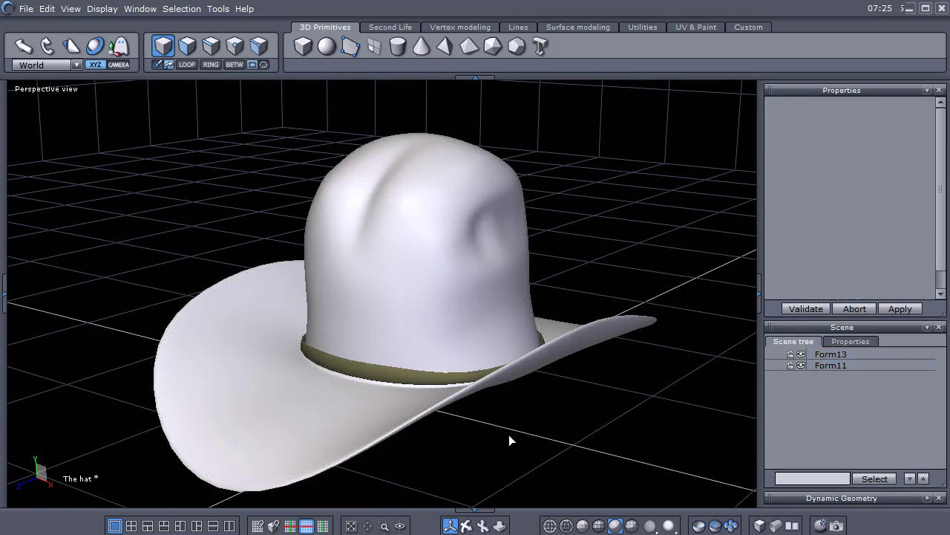
{"action": "mouse_move", "coordinate": [535, 431]}
{"action": "middle_mouse_down"}
{"action": "mouse_move", "coordinate": [450, 435]}
{"action": "mouse_move", "coordinate": [435, 349]}
{"action": "mouse_move", "coordinate": [503, 432]}
{"action": "mouse_move", "coordinate": [549, 441]}
{"action": "middle_mouse_up"}
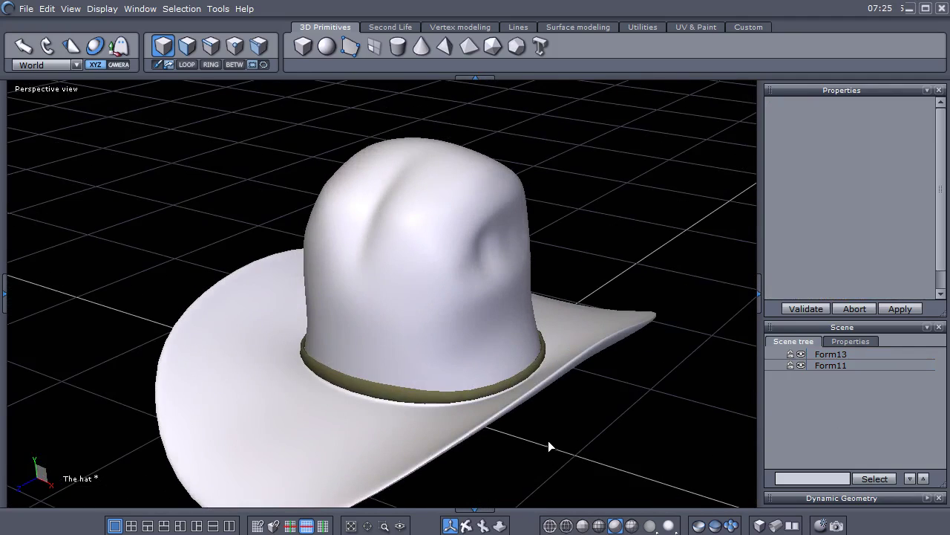
{"action": "scroll", "coordinate": [548, 440], "scroll_direction": "up", "scroll_amount": 3}
{"action": "scroll", "coordinate": [522, 412], "scroll_direction": "down", "scroll_amount": 5}
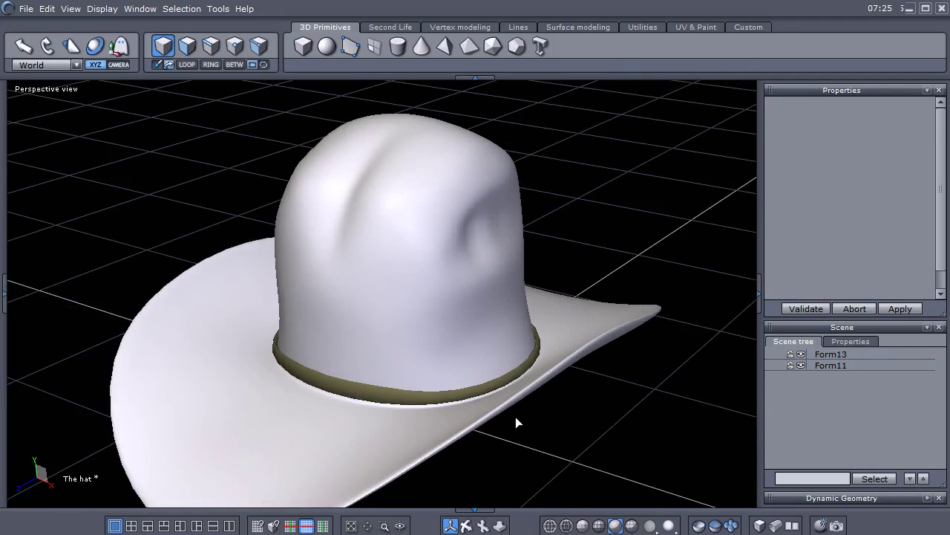
{"action": "middle_click_drag", "start_coordinate": [530, 401], "coordinate": [488, 367]}
{"action": "left_click", "coordinate": [456, 309]}
{"action": "scroll", "coordinate": [440, 338], "scroll_direction": "up", "scroll_amount": 3}
{"action": "scroll", "coordinate": [439, 342], "scroll_direction": "down", "scroll_amount": 2}
{"action": "scroll", "coordinate": [439, 345], "scroll_direction": "down", "scroll_amount": 2}
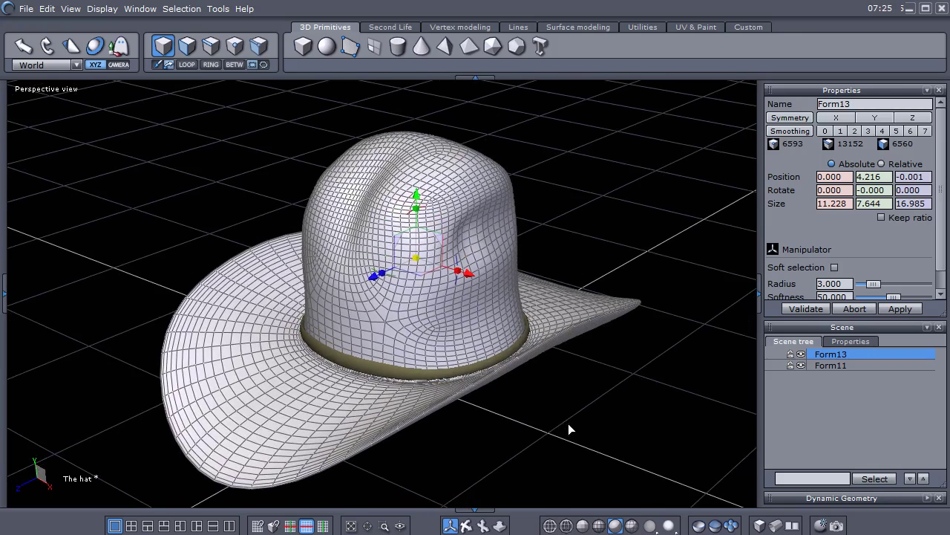
Hide both hat objects, Form13 and Form11, in the scene.
{"action": "left_click", "coordinate": [801, 354]}
{"action": "left_click", "coordinate": [799, 366]}
{"action": "mouse_move", "coordinate": [471, 380]}
{"action": "middle_mouse_down"}
{"action": "mouse_move", "coordinate": [480, 360]}
{"action": "mouse_move", "coordinate": [483, 368]}
{"action": "middle_mouse_up"}
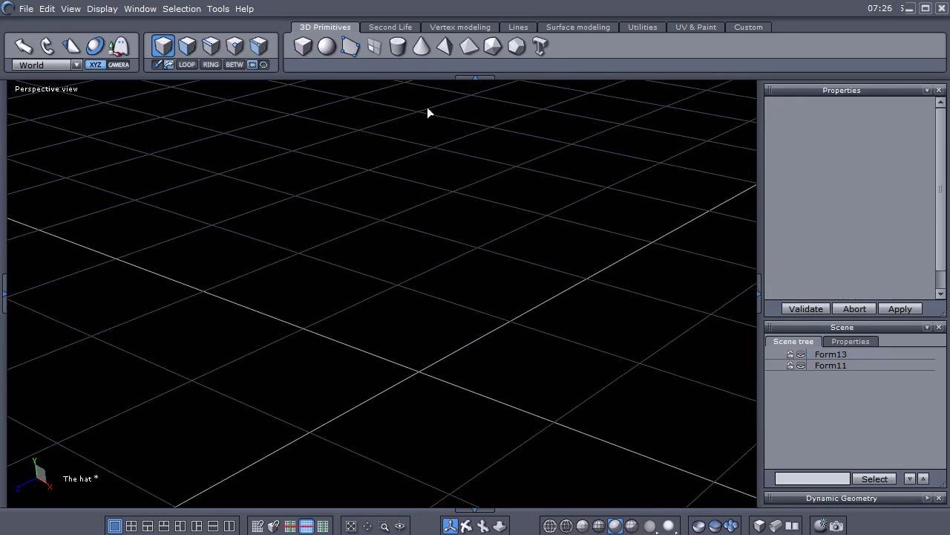
Create a cube about 5.9 units in size at the grid origin and raise it to about Y 4.93.
{"action": "left_click", "coordinate": [303, 47]}
{"action": "left_click", "coordinate": [419, 375]}
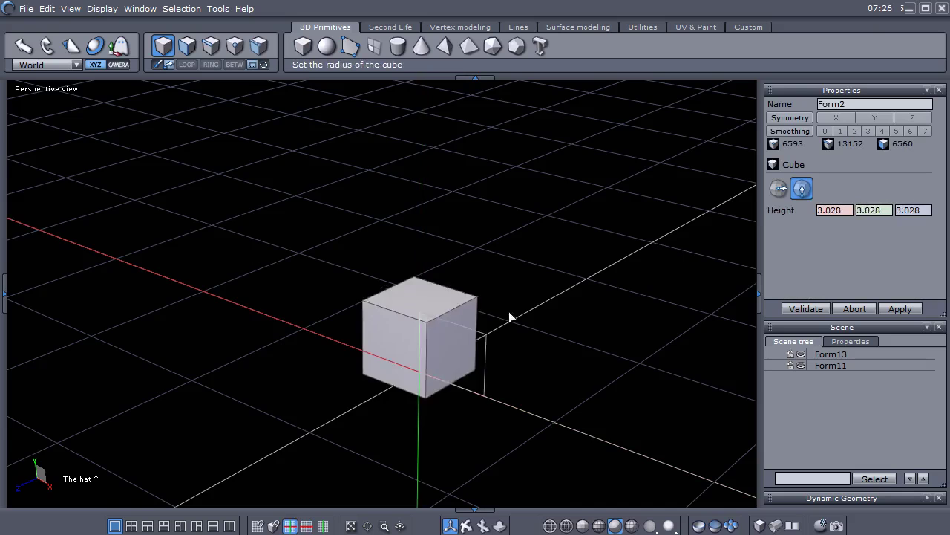
{"action": "left_click", "coordinate": [592, 238]}
{"action": "left_click_drag", "start_coordinate": [422, 221], "coordinate": [421, 159]}
{"action": "middle_click_drag", "start_coordinate": [356, 360], "coordinate": [349, 391]}
{"action": "right_click", "coordinate": [348, 391]}
{"action": "left_click", "coordinate": [412, 378]}
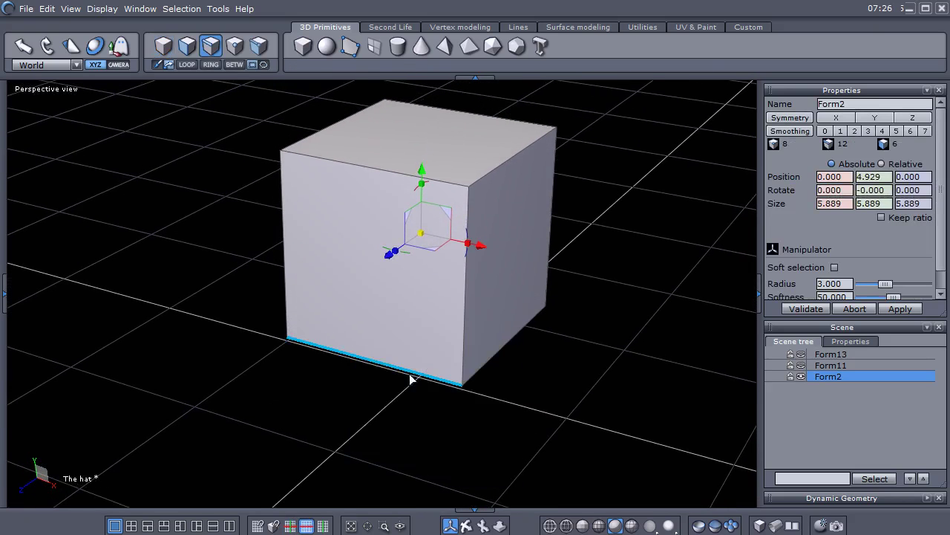
{"action": "left_click", "coordinate": [383, 371]}
{"action": "left_click", "coordinate": [290, 409]}
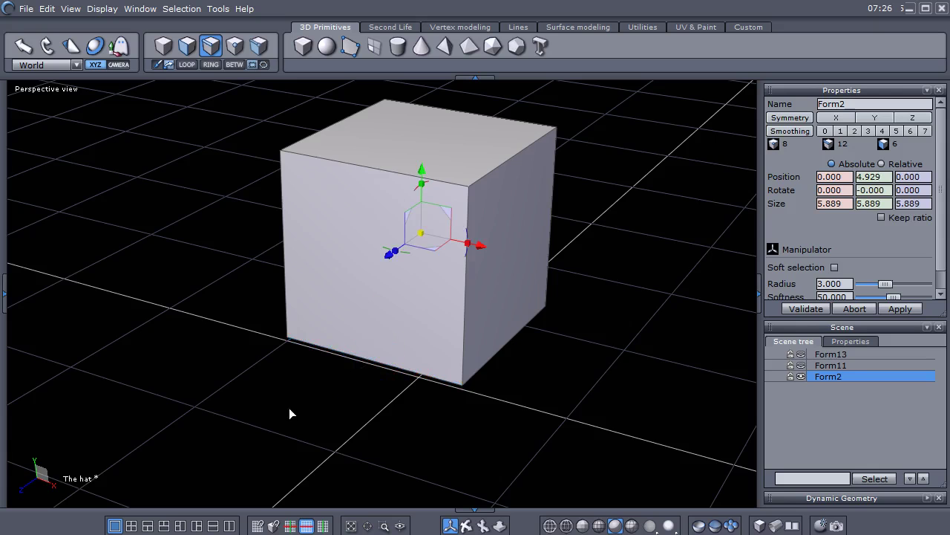
{"action": "left_click", "coordinate": [396, 369]}
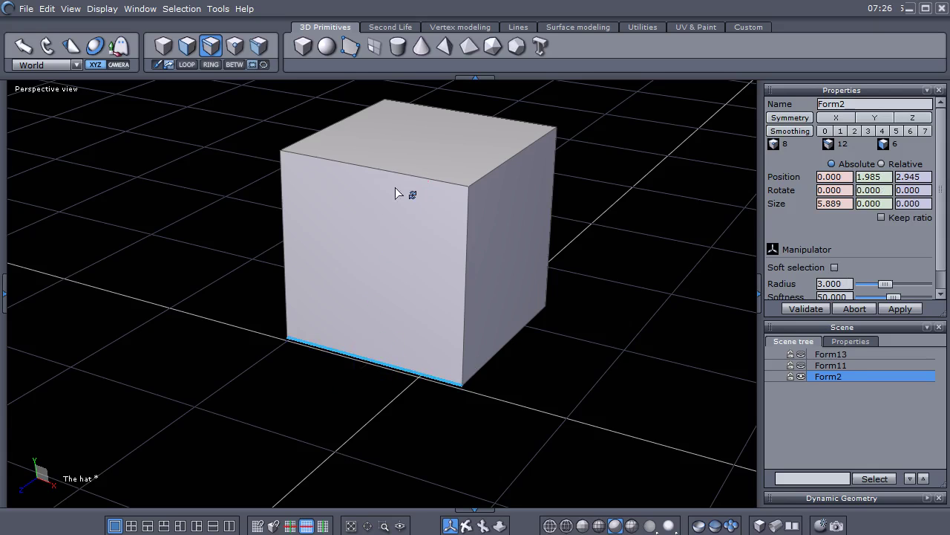
{"action": "left_click", "coordinate": [210, 374]}
Subdivide all faces of the cube into quads twice with Quad tesselation, giving each side a four-by-four grid.
{"action": "right_click", "coordinate": [210, 374]}
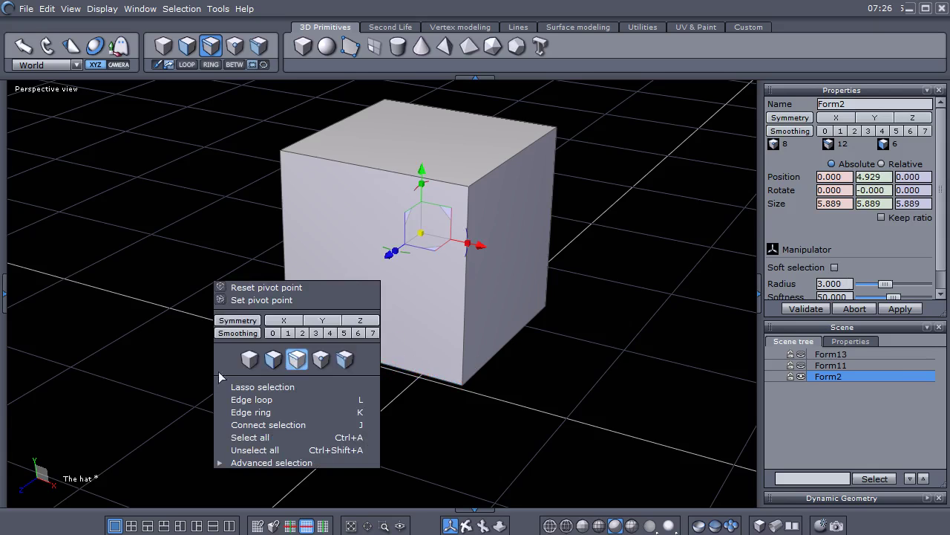
{"action": "left_click", "coordinate": [269, 363]}
{"action": "middle_click_drag", "start_coordinate": [256, 376], "coordinate": [256, 388]}
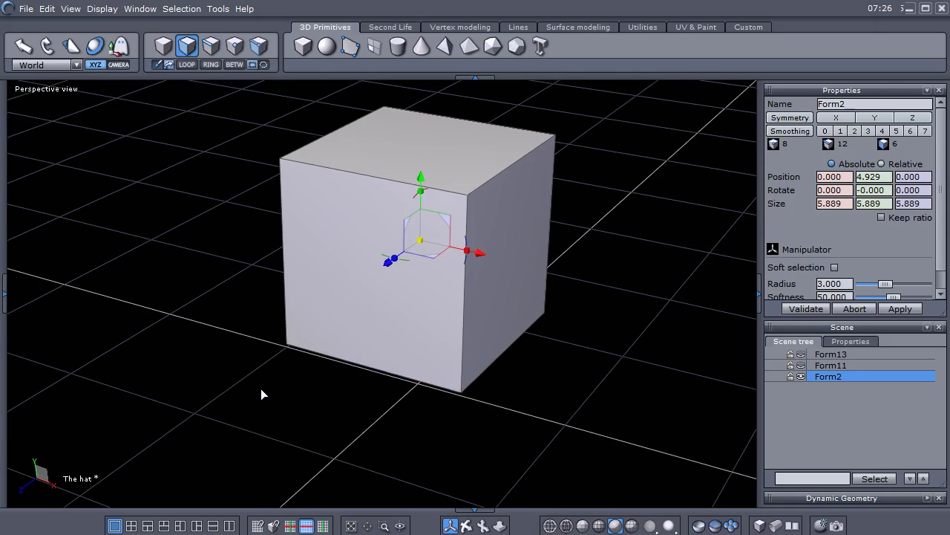
{"action": "key", "text": "ctrl+a"}
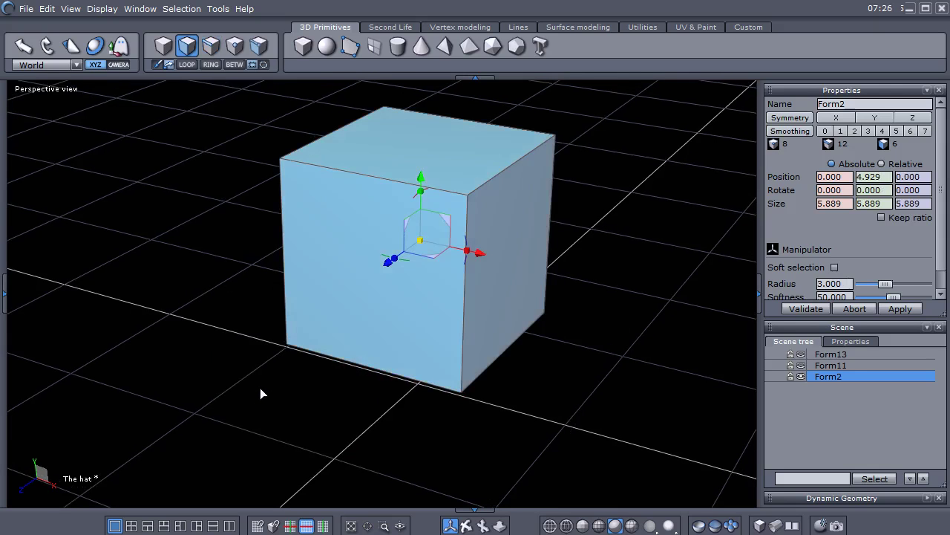
{"action": "left_click", "coordinate": [455, 29]}
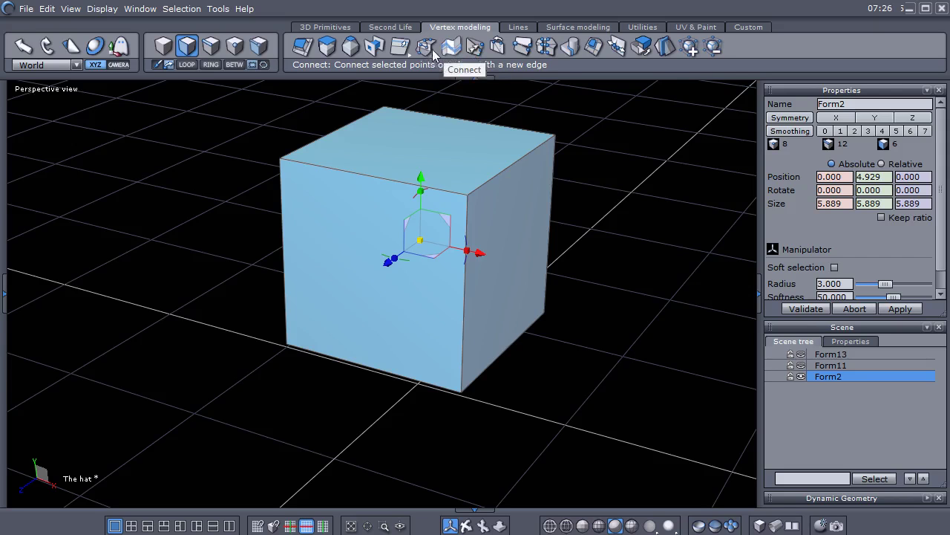
{"action": "left_click_drag", "start_coordinate": [426, 54], "coordinate": [424, 144]}
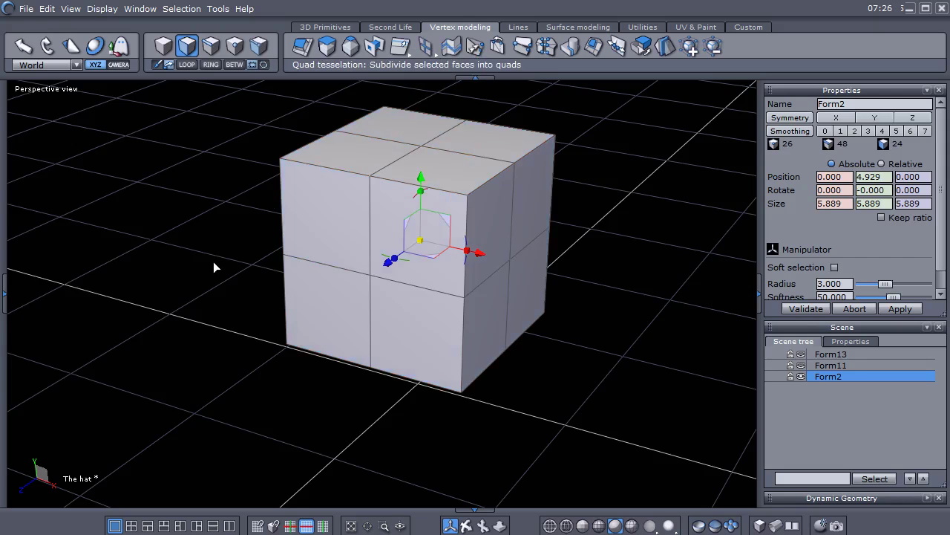
{"action": "key", "text": "ctrl+a"}
{"action": "left_click_drag", "start_coordinate": [421, 44], "coordinate": [425, 144]}
Select all faces on the underside of the cube and delete them to open the bottom.
{"action": "left_click_drag", "start_coordinate": [203, 302], "coordinate": [233, 319]}
{"action": "middle_click_drag", "start_coordinate": [233, 315], "coordinate": [234, 310]}
{"action": "middle_click_drag", "start_coordinate": [319, 308], "coordinate": [305, 311]}
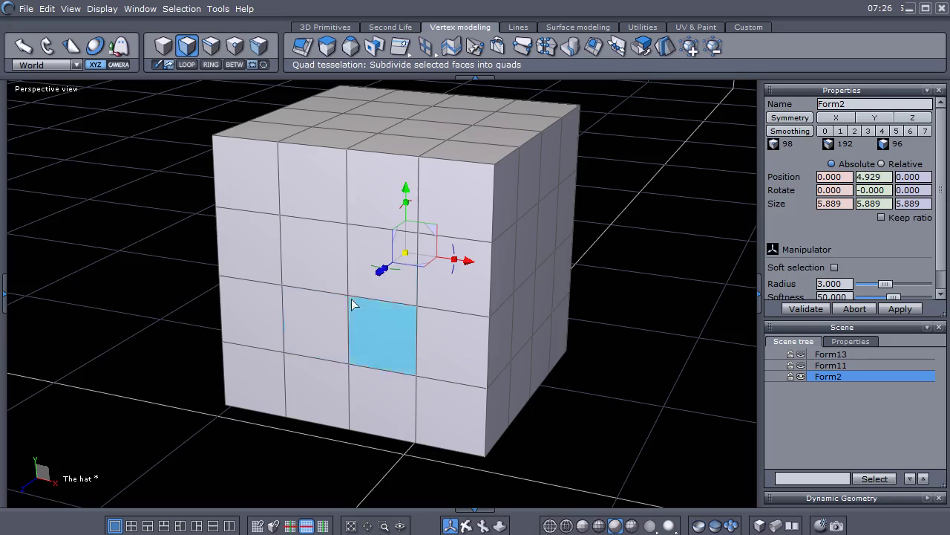
{"action": "left_click_drag", "start_coordinate": [358, 397], "coordinate": [438, 352]}
{"action": "mouse_move", "coordinate": [413, 308]}
{"action": "left_mouse_down"}
{"action": "mouse_move", "coordinate": [319, 316]}
{"action": "mouse_move", "coordinate": [347, 417]}
{"action": "mouse_move", "coordinate": [466, 401]}
{"action": "mouse_move", "coordinate": [494, 300]}
{"action": "mouse_move", "coordinate": [459, 358]}
{"action": "mouse_move", "coordinate": [380, 347]}
{"action": "mouse_move", "coordinate": [376, 392]}
{"action": "mouse_move", "coordinate": [395, 400]}
{"action": "left_mouse_up"}
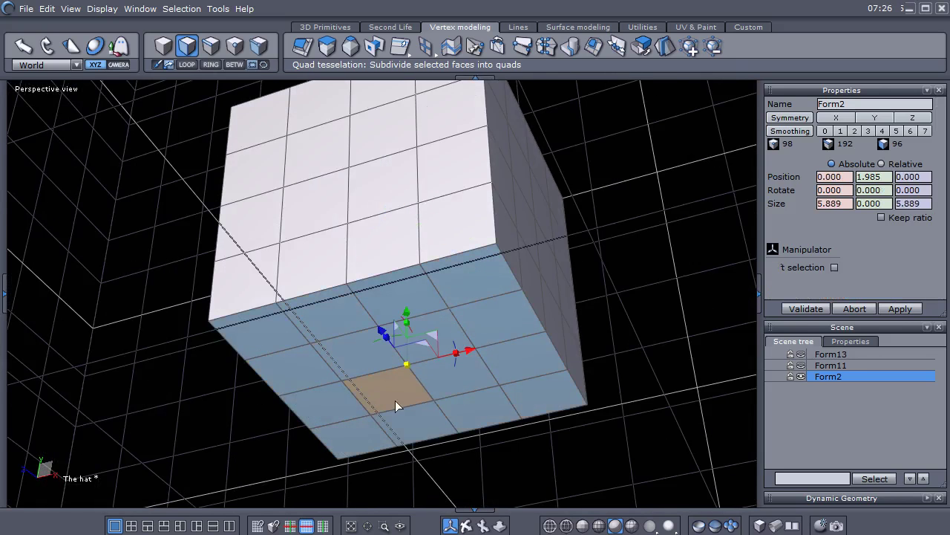
{"action": "key", "text": "Delete"}
Select the complete edge loop around the cube's open bottom.
{"action": "middle_click_drag", "start_coordinate": [314, 223], "coordinate": [352, 338]}
{"action": "scroll", "coordinate": [358, 347], "scroll_direction": "up", "scroll_amount": 3}
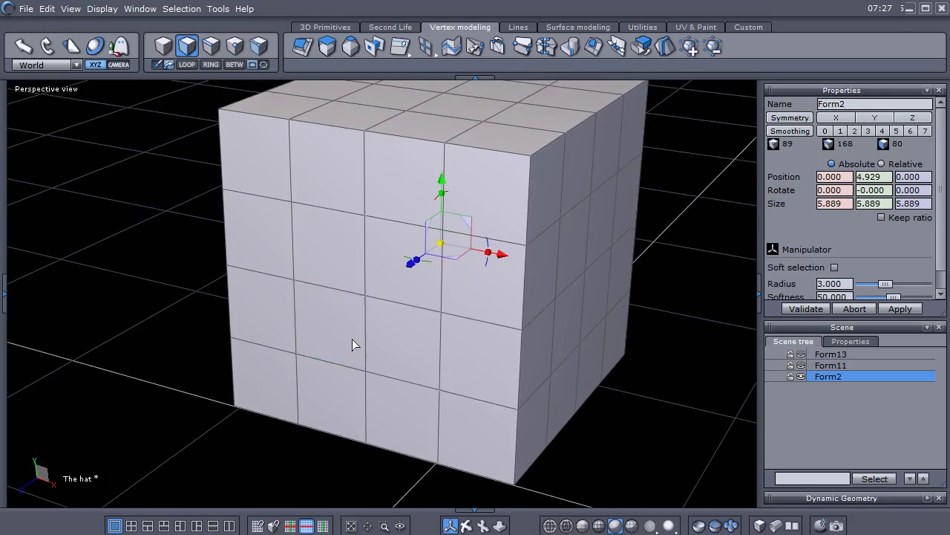
{"action": "middle_click_drag", "start_coordinate": [357, 378], "coordinate": [321, 343]}
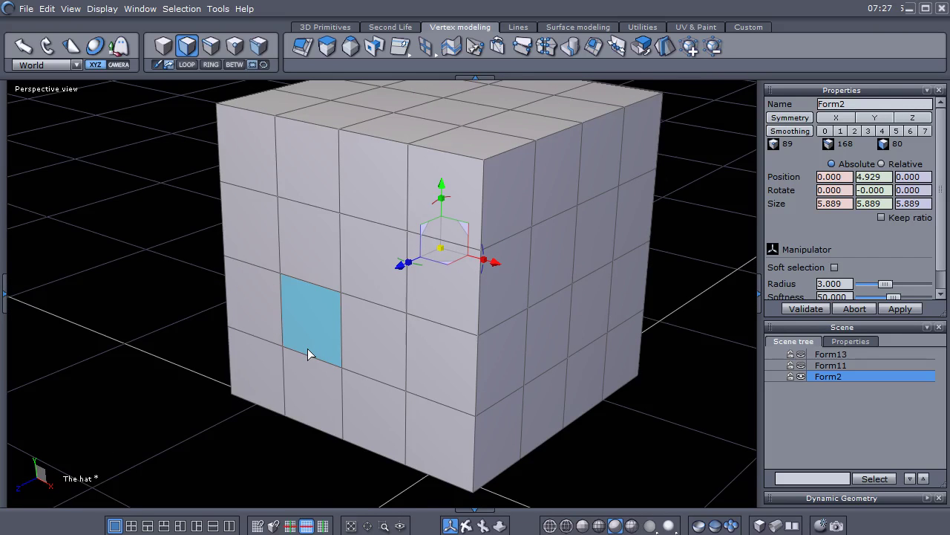
{"action": "middle_click_drag", "start_coordinate": [308, 348], "coordinate": [327, 340]}
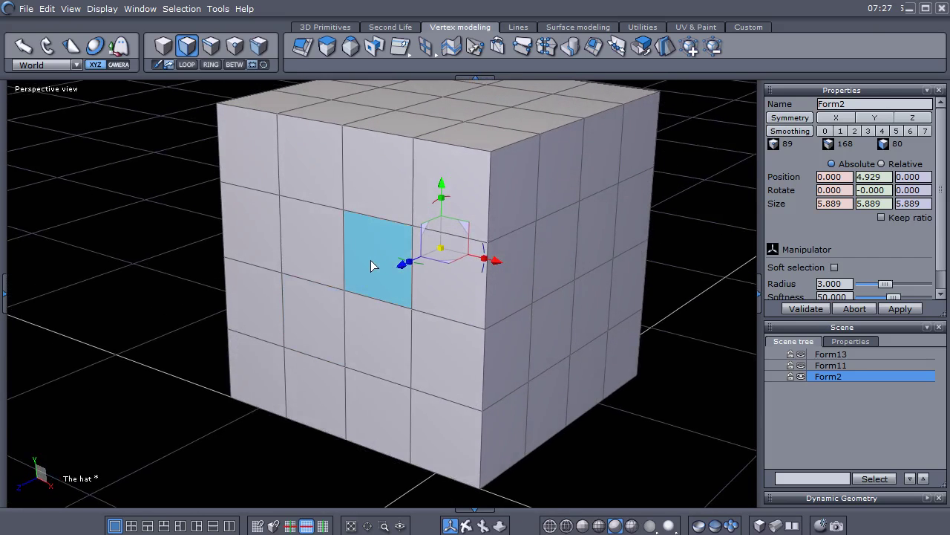
{"action": "right_click", "coordinate": [219, 422]}
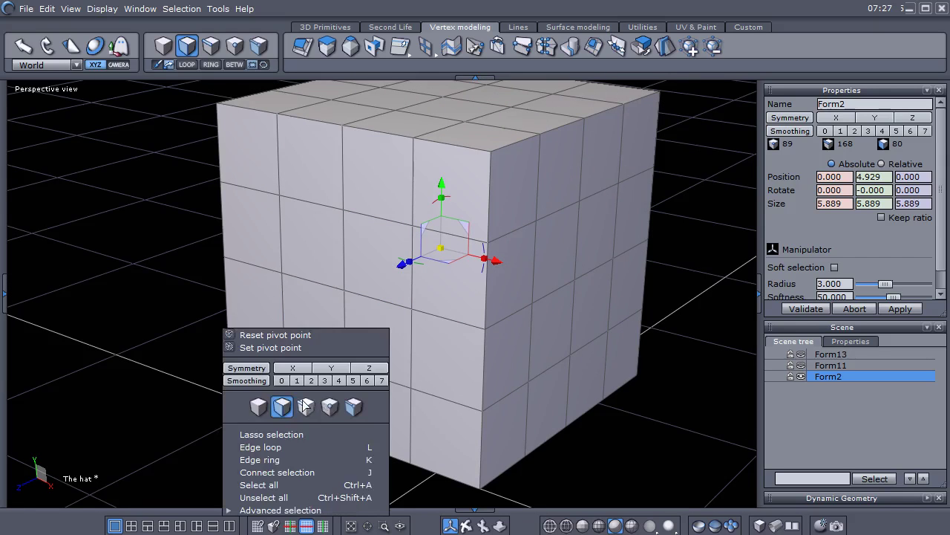
{"action": "left_click", "coordinate": [307, 407]}
{"action": "left_click", "coordinate": [296, 430]}
{"action": "right_click", "coordinate": [195, 420]}
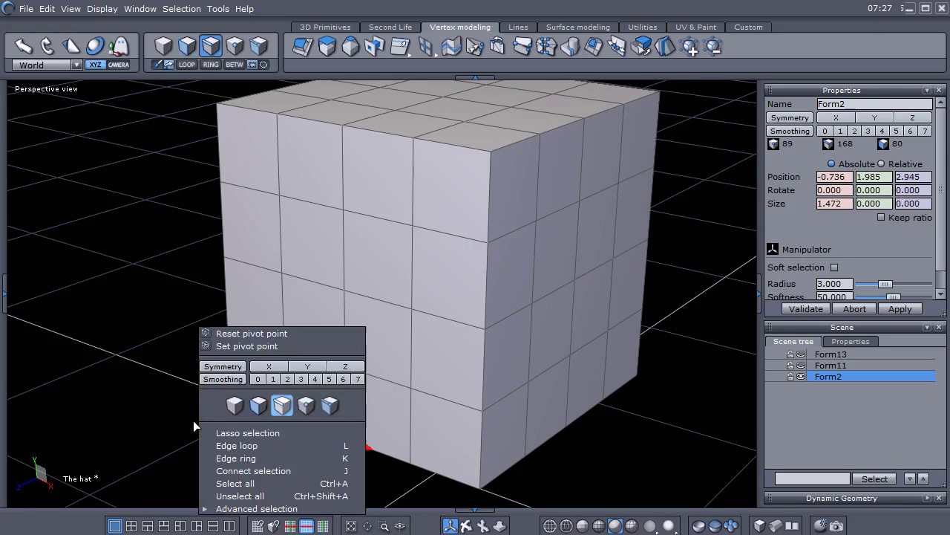
{"action": "left_click", "coordinate": [236, 446]}
Extrude the bottom edge loop outward into a flat square brim about 14.2 units wide and deselect it.
{"action": "middle_click_drag", "start_coordinate": [221, 442], "coordinate": [407, 407]}
{"action": "left_click_drag", "start_coordinate": [438, 372], "coordinate": [665, 346], "text": "shift"}
{"action": "scroll", "coordinate": [604, 356], "scroll_direction": "down", "scroll_amount": 2}
{"action": "middle_click_drag", "start_coordinate": [550, 379], "coordinate": [513, 324]}
{"action": "left_click_drag", "start_coordinate": [443, 322], "coordinate": [467, 324]}
{"action": "left_click", "coordinate": [104, 461]}
Delete the single front face in the second row from the top and second column to make a square hole.
{"action": "middle_click_drag", "start_coordinate": [331, 365], "coordinate": [350, 386]}
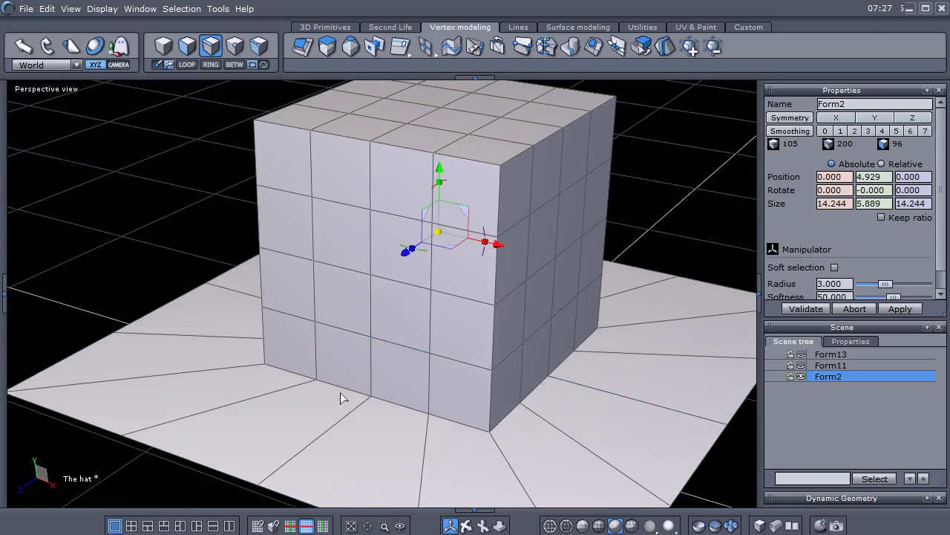
{"action": "right_click", "coordinate": [365, 334]}
{"action": "left_click", "coordinate": [429, 318]}
{"action": "middle_click_drag", "start_coordinate": [356, 346], "coordinate": [317, 388]}
{"action": "left_click", "coordinate": [341, 259]}
{"action": "left_click", "coordinate": [353, 361], "text": "shift"}
{"action": "scroll", "coordinate": [337, 359], "scroll_direction": "up", "scroll_amount": 3}
{"action": "left_click", "coordinate": [338, 358], "text": "ctrl"}
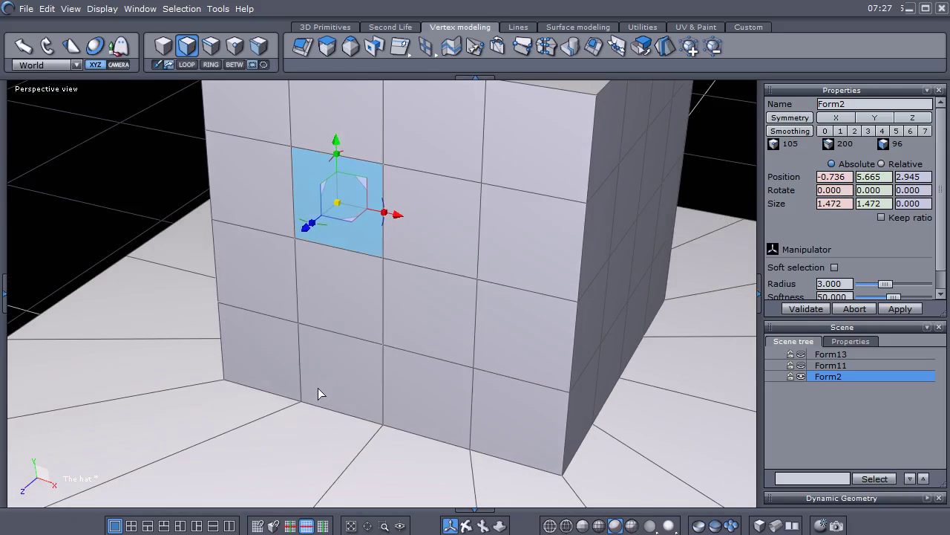
{"action": "left_click", "coordinate": [341, 305], "text": "shift"}
{"action": "left_click", "coordinate": [340, 301], "text": "ctrl"}
{"action": "middle_click_drag", "start_coordinate": [340, 301], "coordinate": [340, 333]}
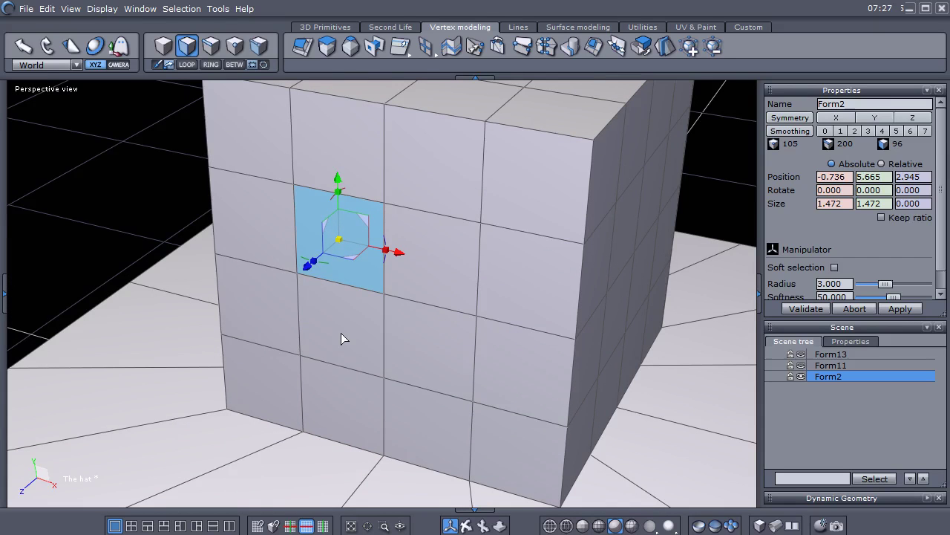
{"action": "key", "text": "Delete"}
Set the cube hat's smoothing to level 2 and inspect the rounded shape and hole.
{"action": "left_click", "coordinate": [338, 338]}
{"action": "middle_click_drag", "start_coordinate": [334, 355], "coordinate": [408, 323]}
{"action": "left_click", "coordinate": [408, 323]}
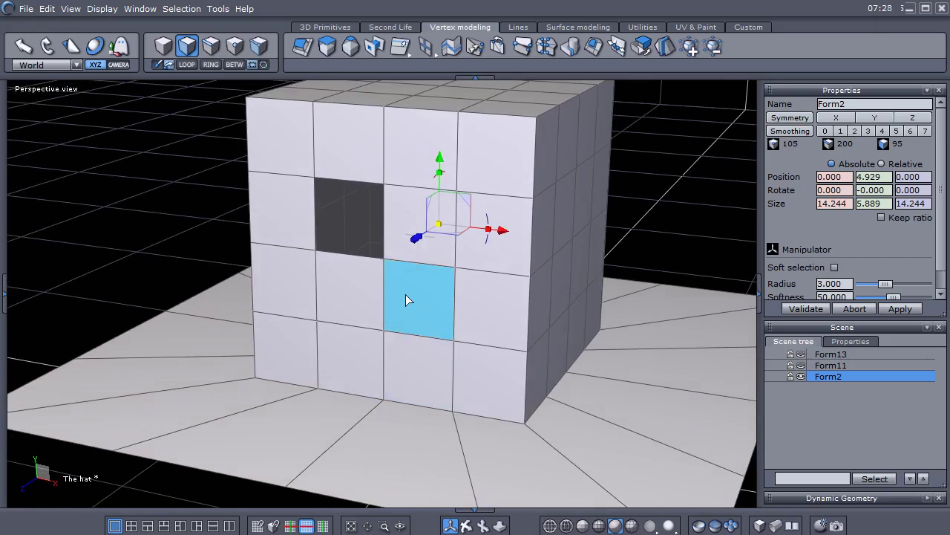
{"action": "left_click", "coordinate": [841, 131]}
{"action": "left_click", "coordinate": [855, 130]}
{"action": "mouse_move", "coordinate": [550, 294]}
{"action": "middle_mouse_down"}
{"action": "mouse_move", "coordinate": [513, 309]}
{"action": "mouse_move", "coordinate": [461, 282]}
{"action": "mouse_move", "coordinate": [556, 279]}
{"action": "mouse_move", "coordinate": [544, 296]}
{"action": "middle_mouse_up"}
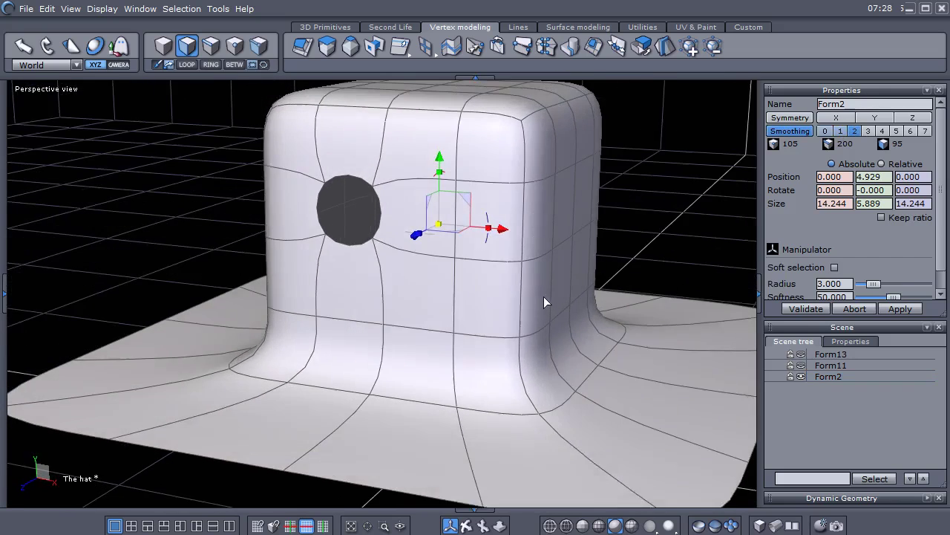
{"action": "scroll", "coordinate": [339, 245], "scroll_direction": "up", "scroll_amount": 2}
{"action": "scroll", "coordinate": [339, 245], "scroll_direction": "down", "scroll_amount": 3}
{"action": "scroll", "coordinate": [338, 253], "scroll_direction": "down", "scroll_amount": 2}
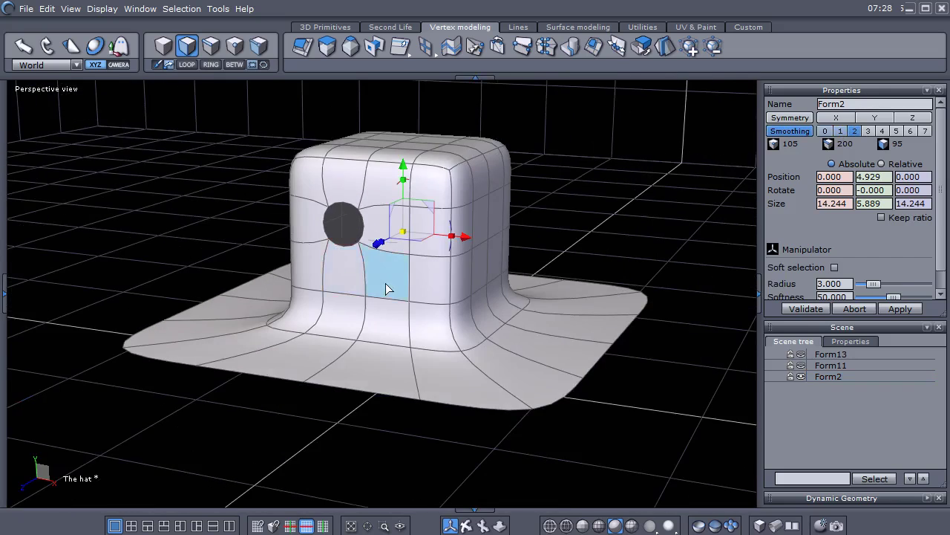
Bring the smoothed hat's round hole closer into view and expand its dynamic geometry history.
{"action": "middle_click_drag", "start_coordinate": [434, 259], "coordinate": [486, 235]}
{"action": "scroll", "coordinate": [350, 236], "scroll_direction": "up", "scroll_amount": 4}
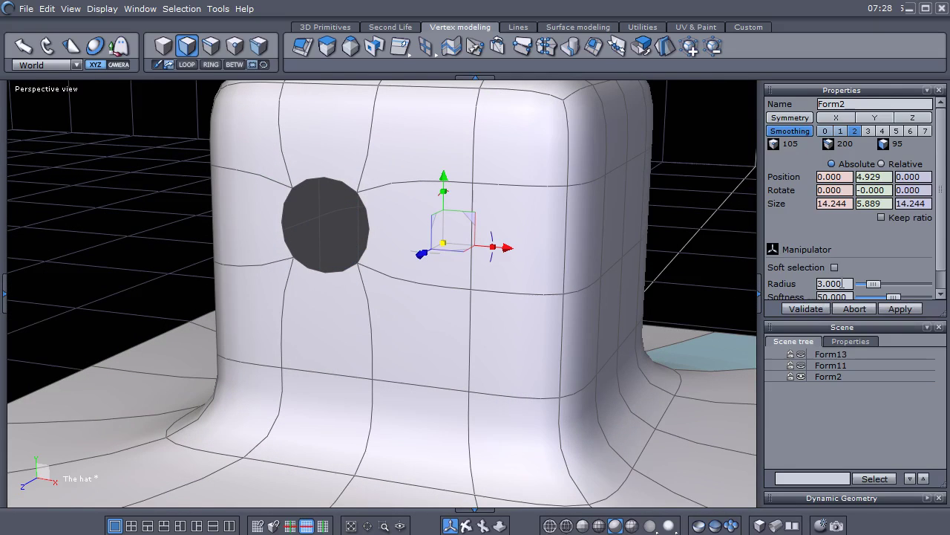
{"action": "left_click", "coordinate": [927, 498]}
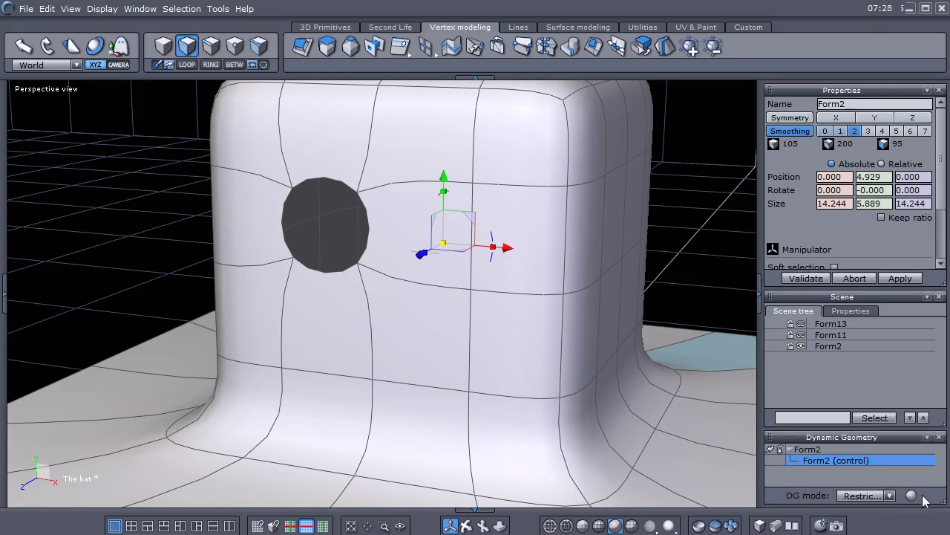
Try to collapse the smoothed hat's dynamic geometry and examine the mesh around the hole.
{"action": "left_click", "coordinate": [770, 450]}
{"action": "middle_click_drag", "start_coordinate": [593, 399], "coordinate": [480, 386]}
{"action": "scroll", "coordinate": [444, 374], "scroll_direction": "up", "scroll_amount": 3}
{"action": "key", "text": "Page_Down"}
{"action": "key", "text": "Page_Down"}
{"action": "key", "text": "Page_Down"}
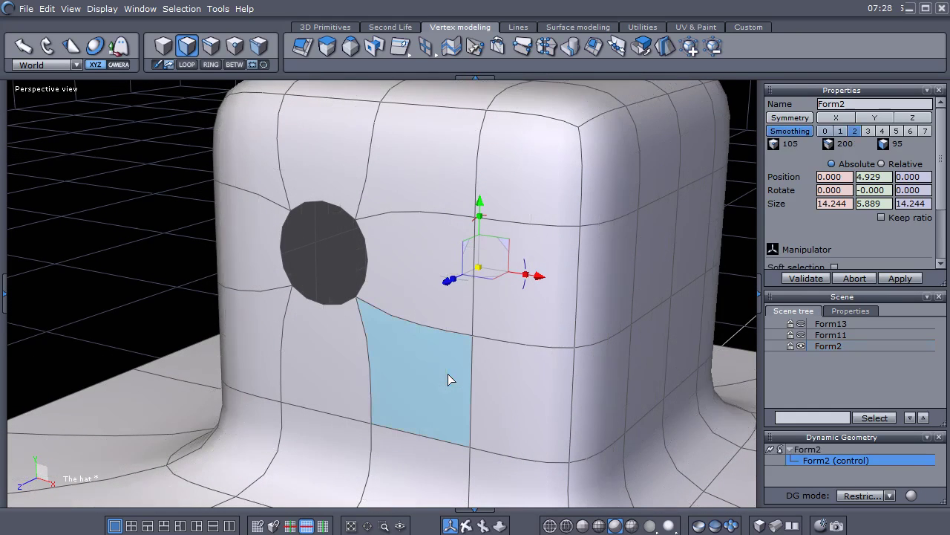
{"action": "middle_click_drag", "start_coordinate": [403, 364], "coordinate": [415, 360]}
Undo the smoothing and the front face deletion on the cube hat.
{"action": "key", "text": "ctrl+z"}
{"action": "middle_click_drag", "start_coordinate": [465, 297], "coordinate": [468, 314]}
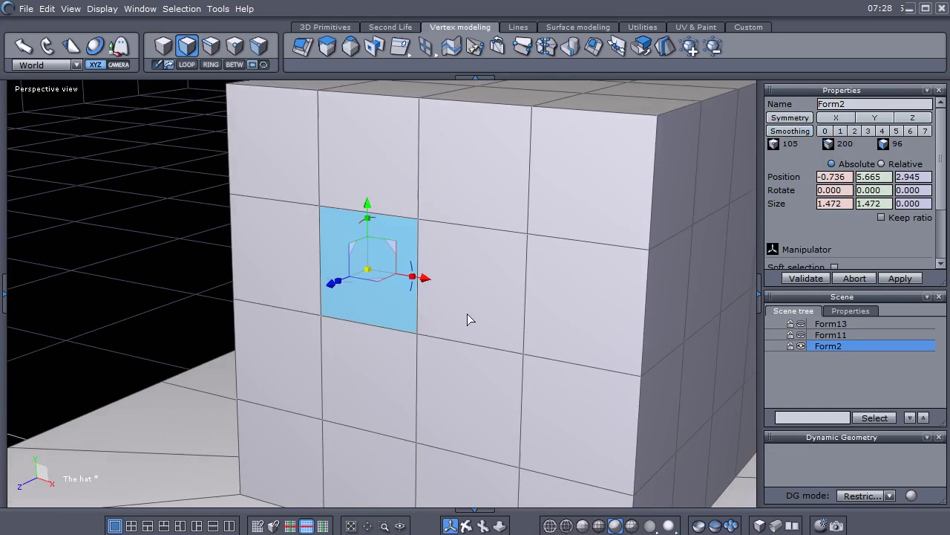
{"action": "left_click", "coordinate": [495, 286], "text": "ctrl"}
{"action": "left_click", "coordinate": [490, 171], "text": "shift"}
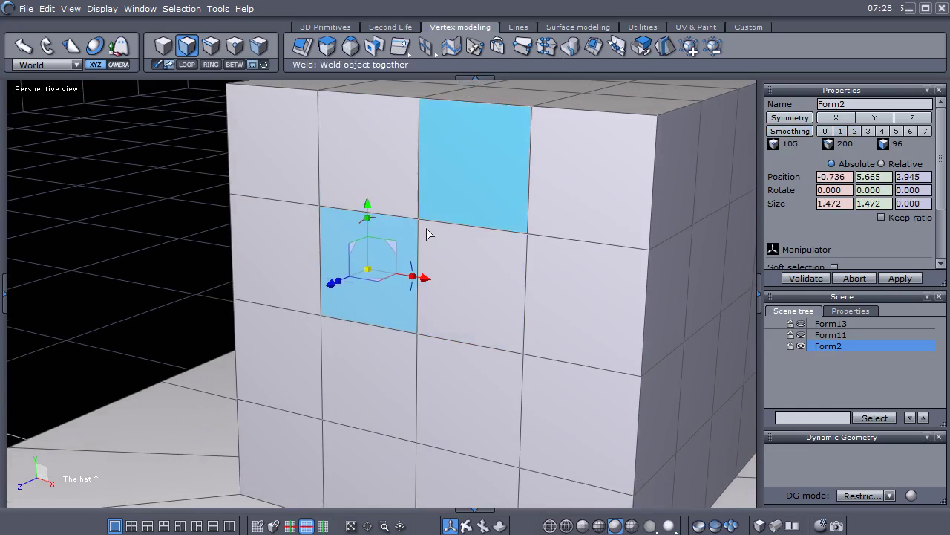
Inset the selected front face to a smaller square about 0.64 units wide and delete that inner face.
{"action": "key", "text": "ctrl"}
{"action": "left_click_drag", "start_coordinate": [369, 308], "coordinate": [271, 357]}
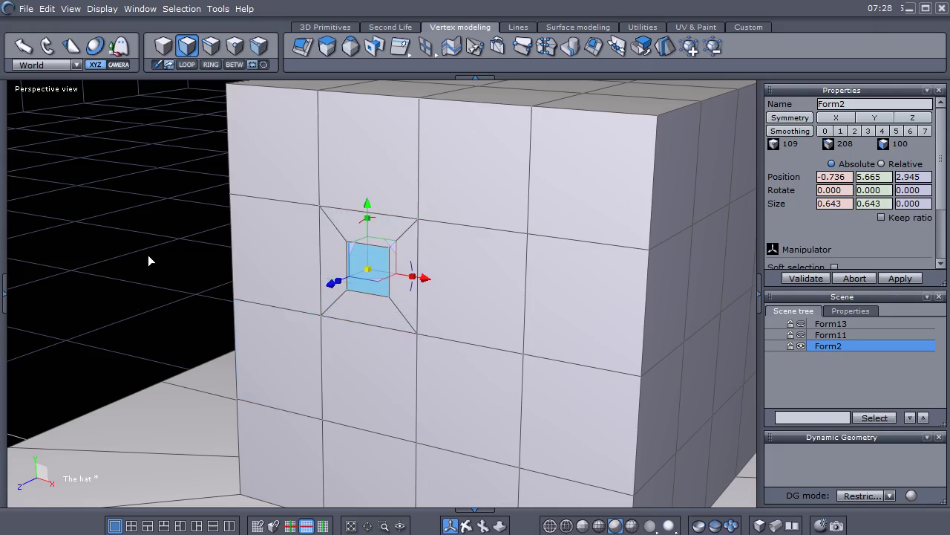
{"action": "key", "text": "Delete"}
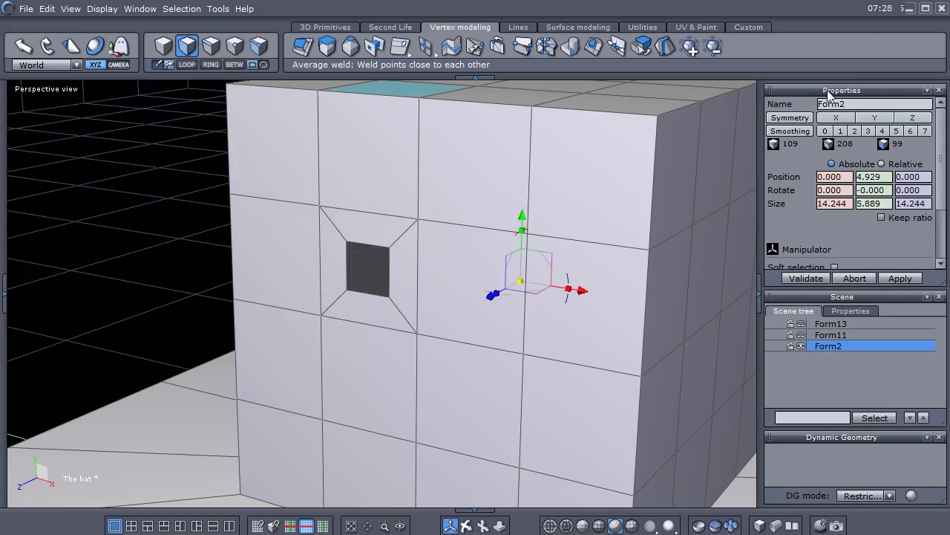
Set the hat's smoothing to level 2 and inspect the hole inside its inset border.
{"action": "left_click", "coordinate": [855, 130]}
{"action": "scroll", "coordinate": [578, 300], "scroll_direction": "up", "scroll_amount": 5}
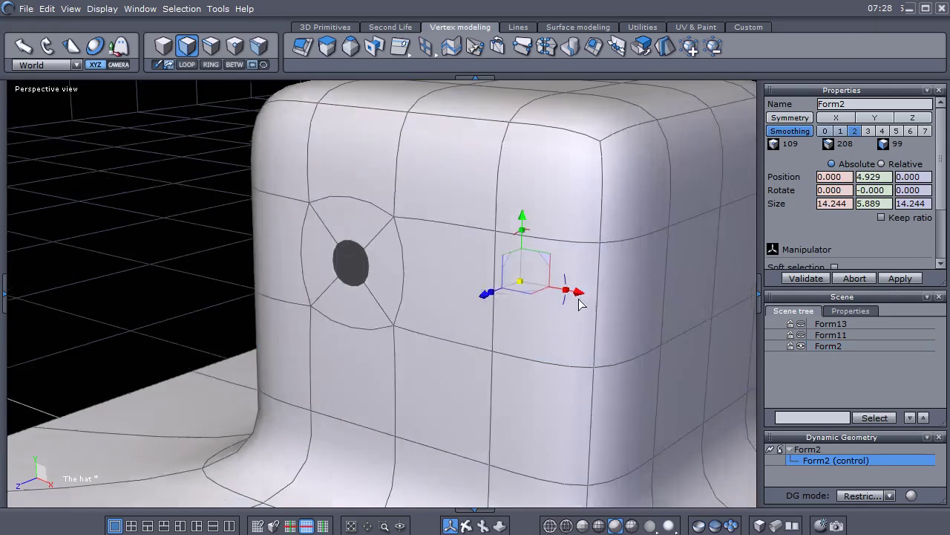
{"action": "middle_click_drag", "start_coordinate": [582, 285], "coordinate": [526, 310]}
{"action": "scroll", "coordinate": [338, 342], "scroll_direction": "up", "scroll_amount": 3}
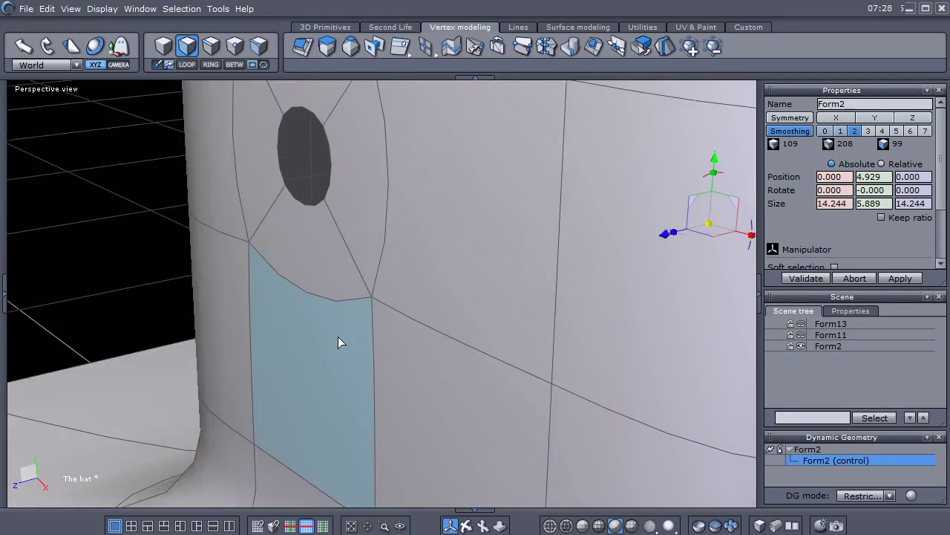
{"action": "scroll", "coordinate": [338, 336], "scroll_direction": "down", "scroll_amount": 2}
{"action": "scroll", "coordinate": [338, 337], "scroll_direction": "up", "scroll_amount": 1}
{"action": "middle_click_drag", "start_coordinate": [401, 333], "coordinate": [541, 307]}
{"action": "scroll", "coordinate": [352, 329], "scroll_direction": "down", "scroll_amount": 2}
{"action": "scroll", "coordinate": [546, 310], "scroll_direction": "down", "scroll_amount": 1}
{"action": "right_click_drag", "start_coordinate": [556, 308], "coordinate": [403, 344]}
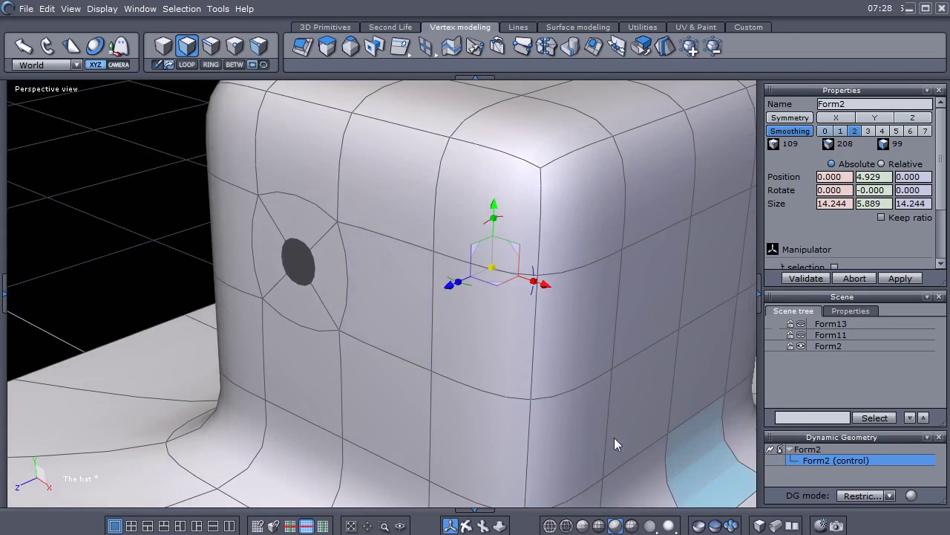
Collapse the hat's dynamic geometry so the level 2 smoothing becomes real mesh faces.
{"action": "middle_click_drag", "start_coordinate": [420, 413], "coordinate": [408, 397]}
{"action": "mouse_move", "coordinate": [408, 397]}
{"action": "right_mouse_down"}
{"action": "mouse_move", "coordinate": [419, 346]}
{"action": "mouse_move", "coordinate": [487, 365]}
{"action": "mouse_move", "coordinate": [417, 401]}
{"action": "right_mouse_up"}
{"action": "scroll", "coordinate": [413, 397], "scroll_direction": "down", "scroll_amount": 2}
{"action": "middle_click_drag", "start_coordinate": [414, 398], "coordinate": [416, 383]}
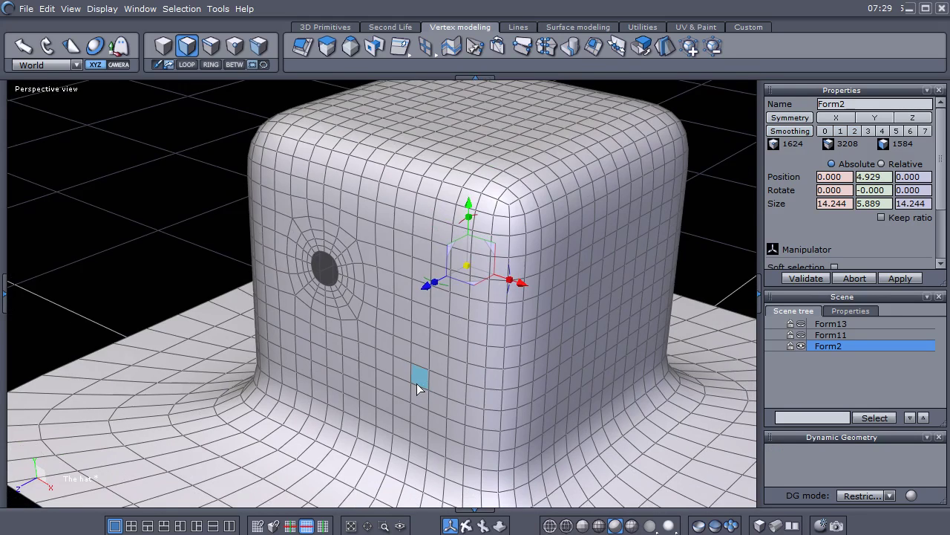
{"action": "scroll", "coordinate": [417, 383], "scroll_direction": "down", "scroll_amount": 2}
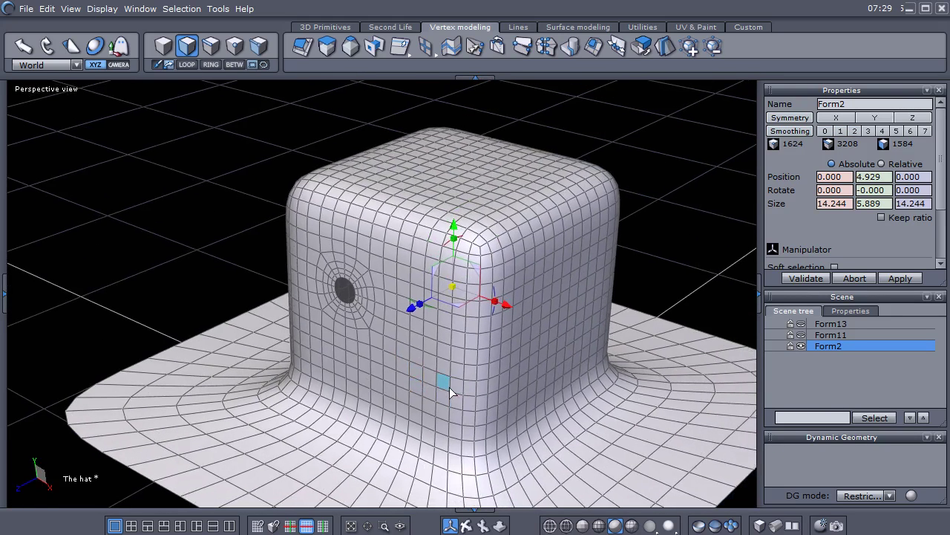
Examine the dense mesh around the round hole and across the hat's rounded corners and brim.
{"action": "scroll", "coordinate": [446, 381], "scroll_direction": "up", "scroll_amount": 3}
{"action": "scroll", "coordinate": [448, 382], "scroll_direction": "down", "scroll_amount": 3}
{"action": "scroll", "coordinate": [449, 378], "scroll_direction": "up", "scroll_amount": 1}
{"action": "mouse_move", "coordinate": [453, 365]}
{"action": "middle_mouse_down"}
{"action": "mouse_move", "coordinate": [438, 373]}
{"action": "mouse_move", "coordinate": [532, 346]}
{"action": "mouse_move", "coordinate": [601, 345]}
{"action": "mouse_move", "coordinate": [449, 376]}
{"action": "middle_mouse_up"}
{"action": "scroll", "coordinate": [299, 364], "scroll_direction": "up", "scroll_amount": 2}
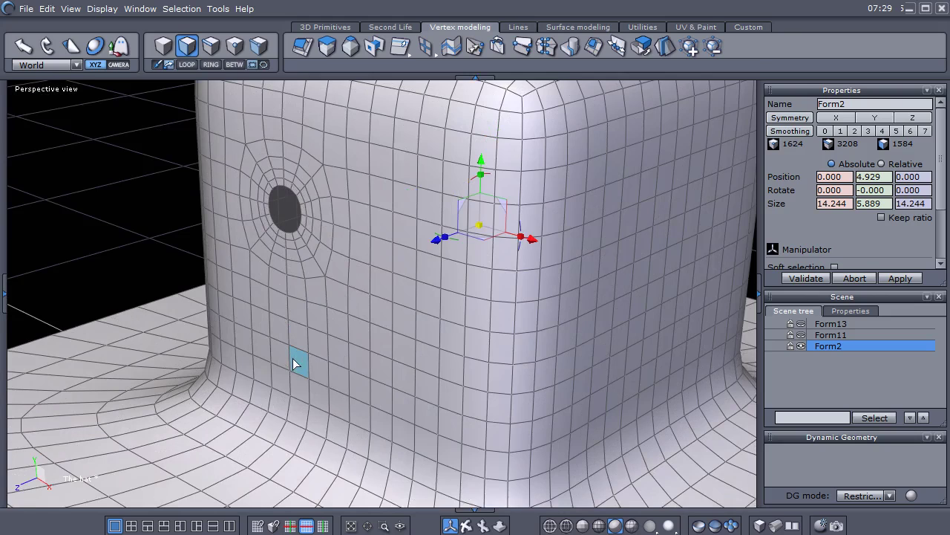
{"action": "middle_click_drag", "start_coordinate": [395, 346], "coordinate": [379, 369]}
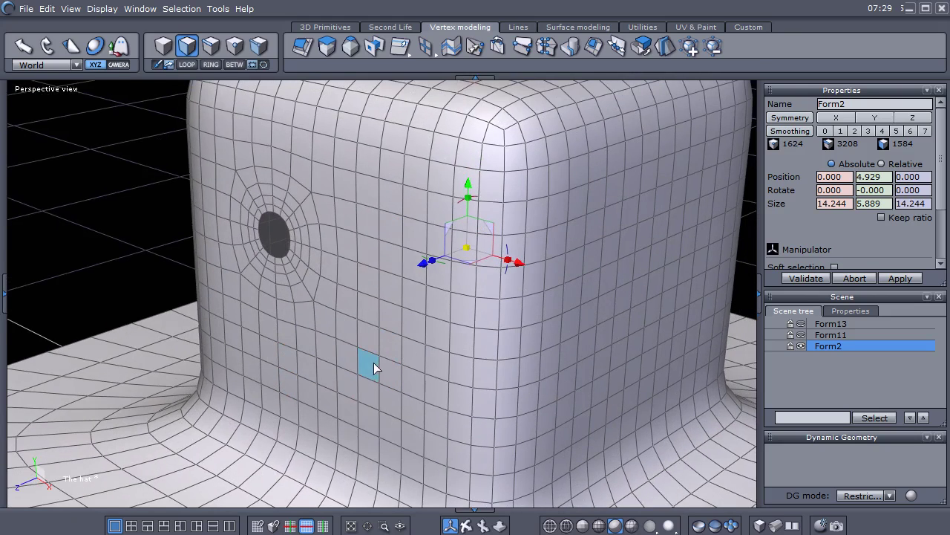
{"action": "scroll", "coordinate": [373, 364], "scroll_direction": "down", "scroll_amount": 2}
{"action": "middle_click_drag", "start_coordinate": [420, 360], "coordinate": [466, 368]}
{"action": "scroll", "coordinate": [380, 355], "scroll_direction": "up", "scroll_amount": 2}
{"action": "scroll", "coordinate": [446, 338], "scroll_direction": "up", "scroll_amount": 2}
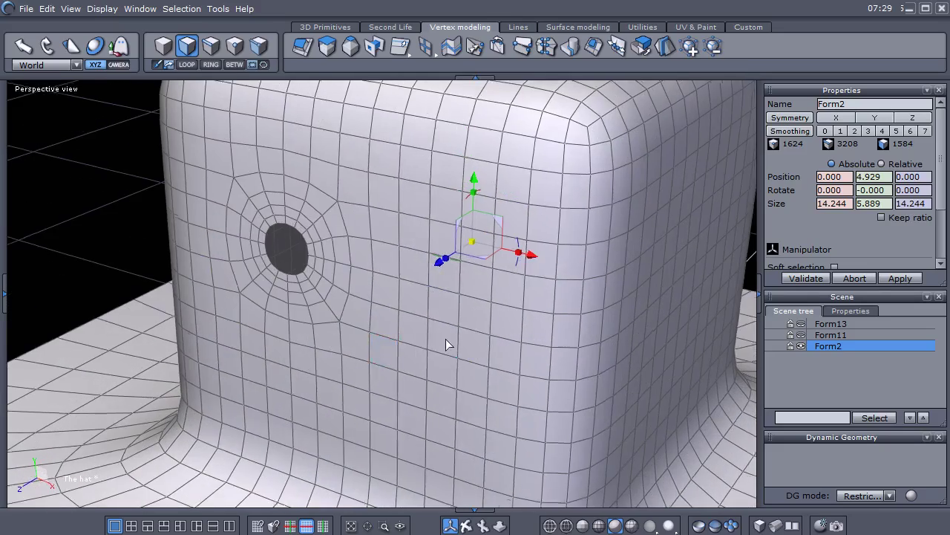
{"action": "scroll", "coordinate": [446, 339], "scroll_direction": "down", "scroll_amount": 3}
{"action": "middle_click_drag", "start_coordinate": [423, 379], "coordinate": [389, 356]}
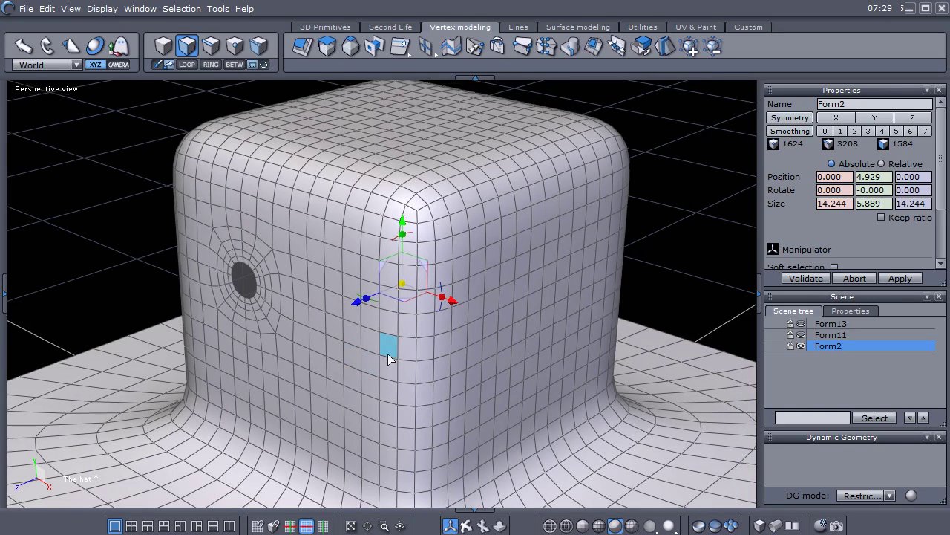
{"action": "scroll", "coordinate": [388, 355], "scroll_direction": "down", "scroll_amount": 3}
{"action": "scroll", "coordinate": [382, 346], "scroll_direction": "up", "scroll_amount": 5}
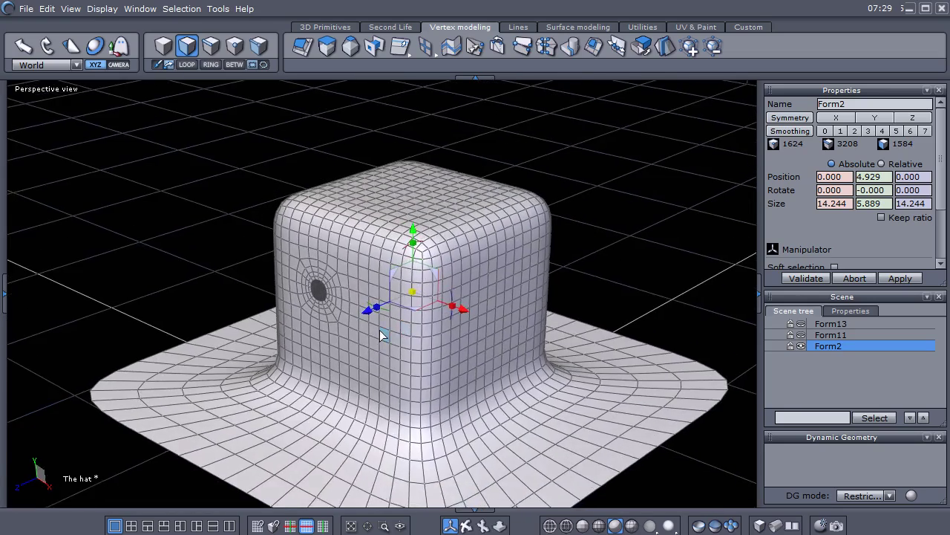
{"action": "scroll", "coordinate": [379, 336], "scroll_direction": "down", "scroll_amount": 4}
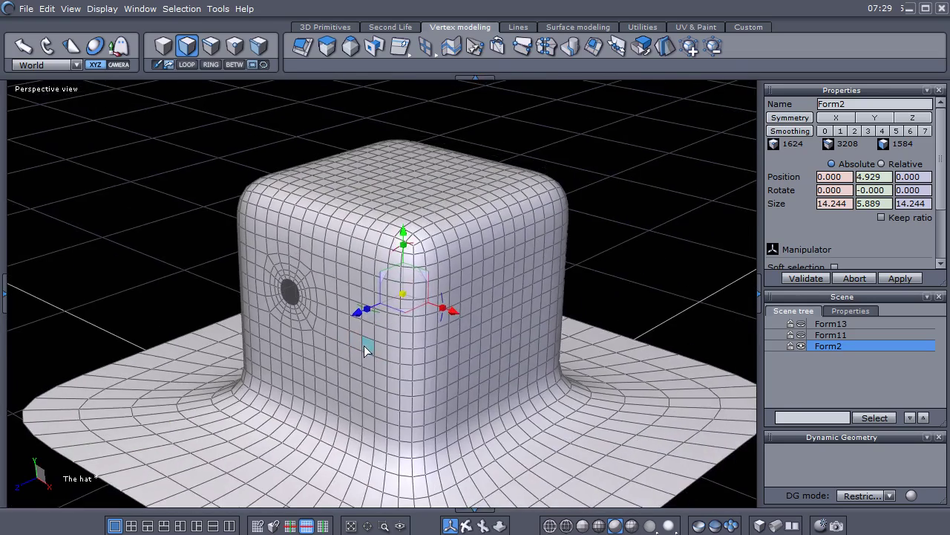
{"action": "scroll", "coordinate": [364, 345], "scroll_direction": "up", "scroll_amount": 3}
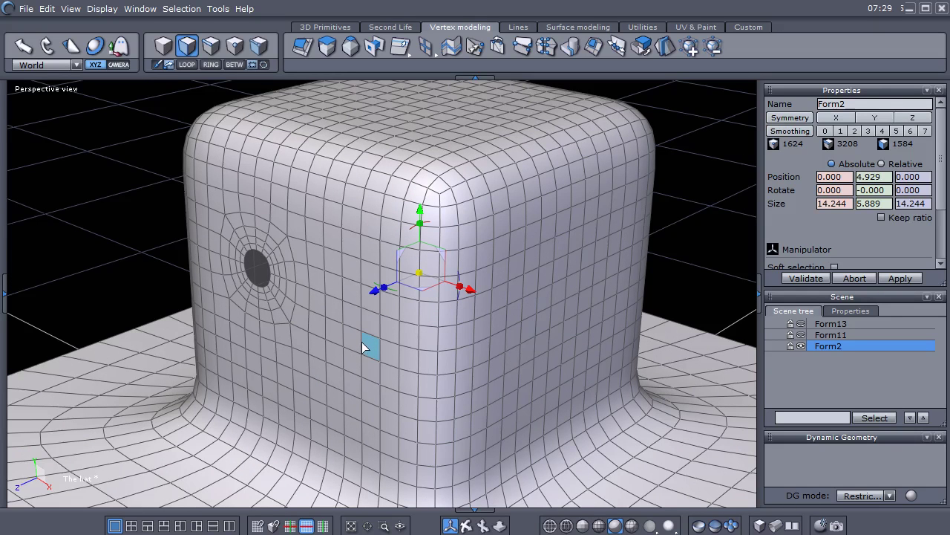
{"action": "scroll", "coordinate": [365, 343], "scroll_direction": "down", "scroll_amount": 2}
{"action": "scroll", "coordinate": [365, 344], "scroll_direction": "up", "scroll_amount": 4}
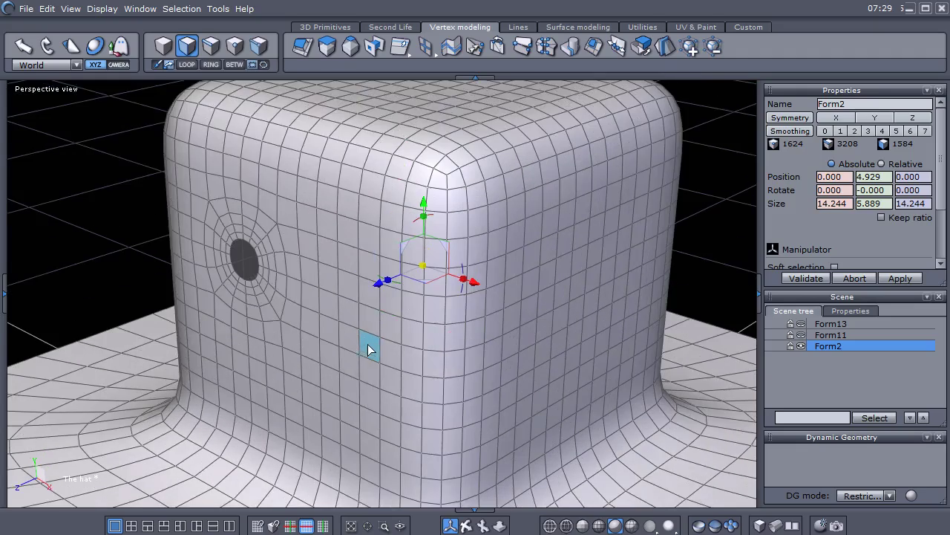
{"action": "middle_click_drag", "start_coordinate": [406, 324], "coordinate": [413, 377]}
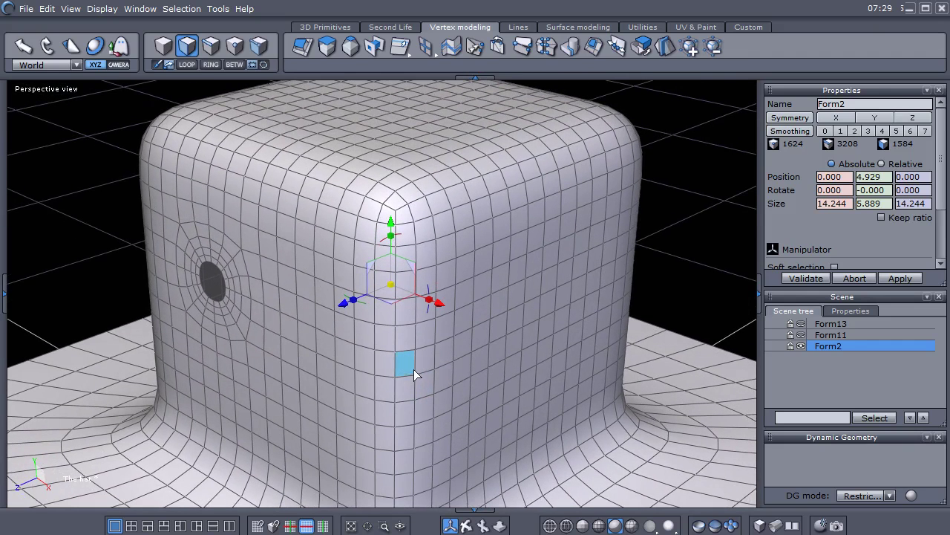